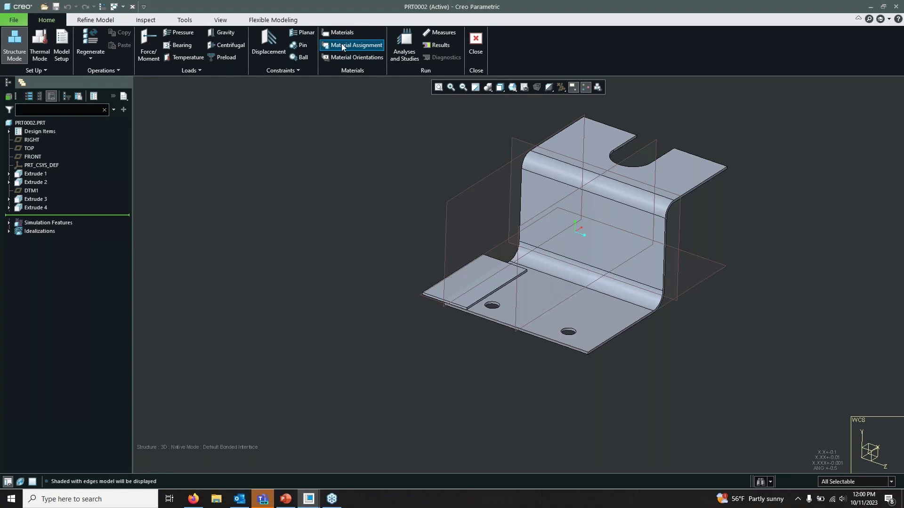
# Assign the SS stainless steel material from the Legacy-Materials library to the bracket part
pyautogui.click(342, 45)
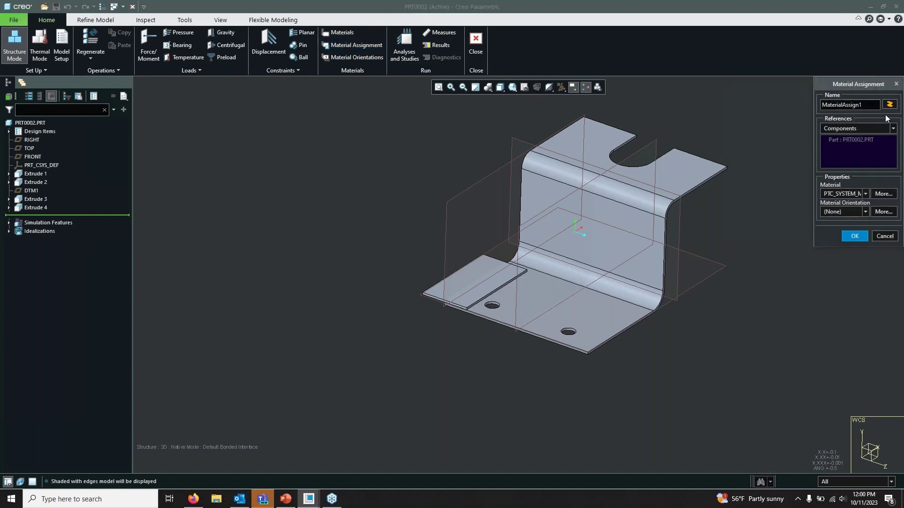
pyautogui.click(881, 194)
pyautogui.doubleClick(509, 92)
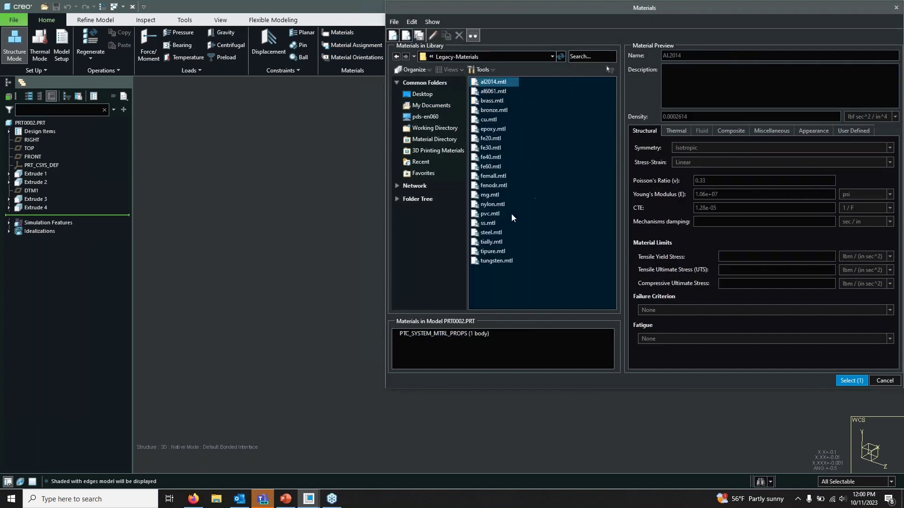
pyautogui.doubleClick(488, 223)
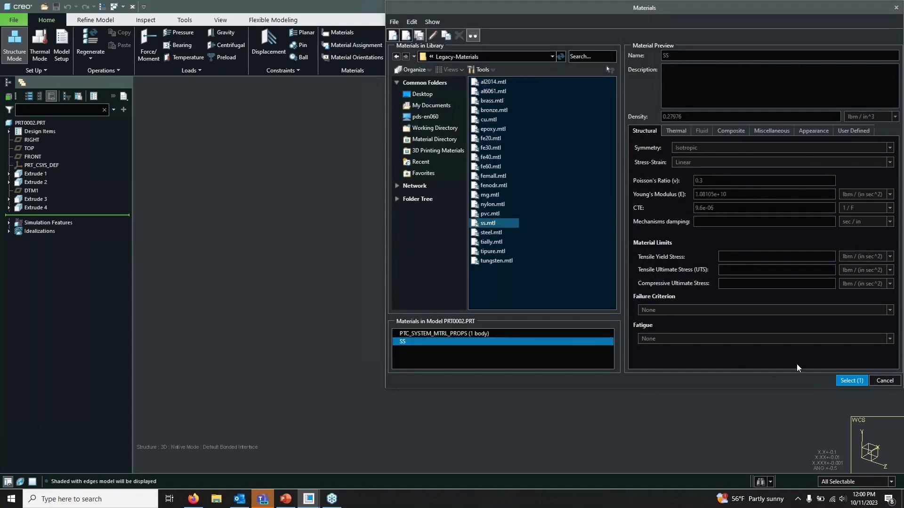
pyautogui.click(852, 381)
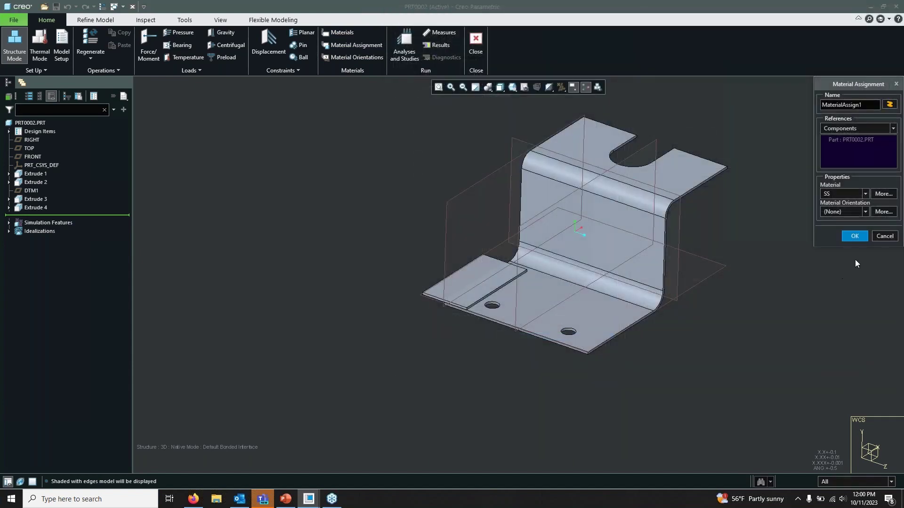
pyautogui.click(855, 236)
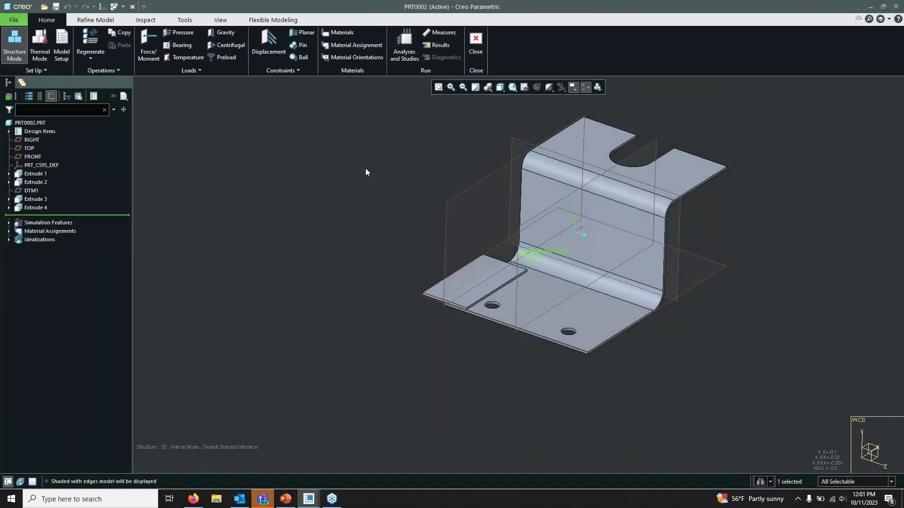
pyautogui.click(356, 159)
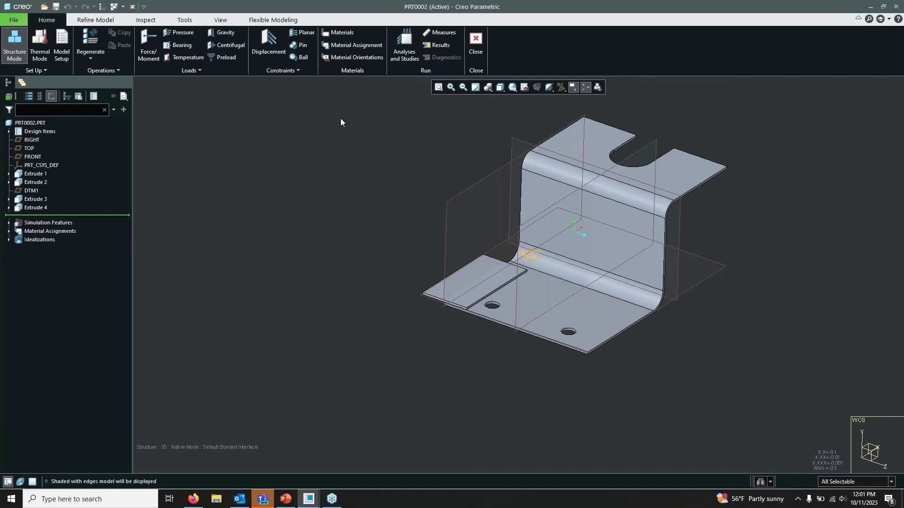
# Add a displacement constraint that fixes X, Y and Z translation along the base flange's outer top edge, using Edges/Curves references
pyautogui.click(111, 18)
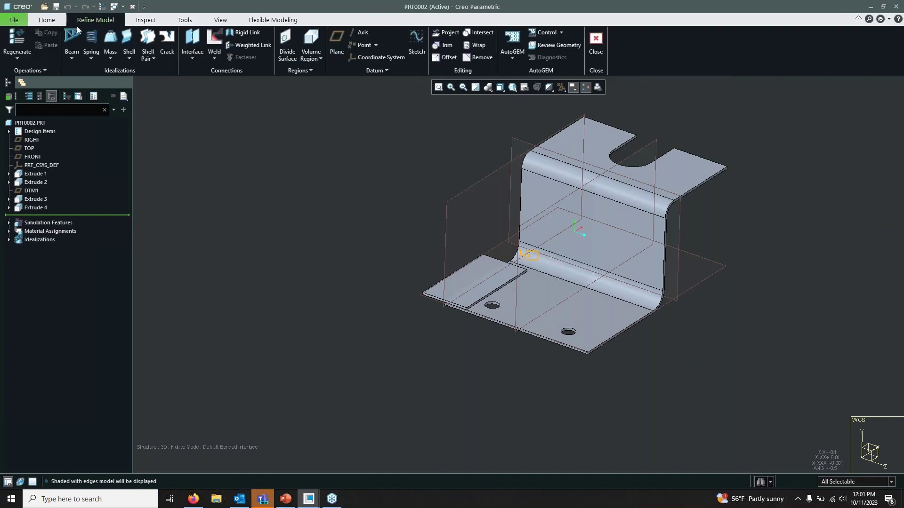
pyautogui.click(33, 18)
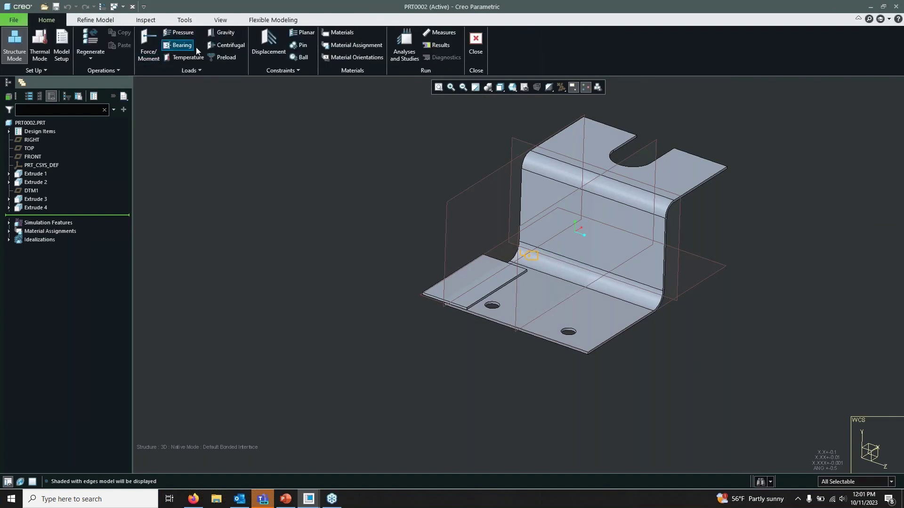
pyautogui.click(263, 47)
pyautogui.scroll(5, 598, 364)
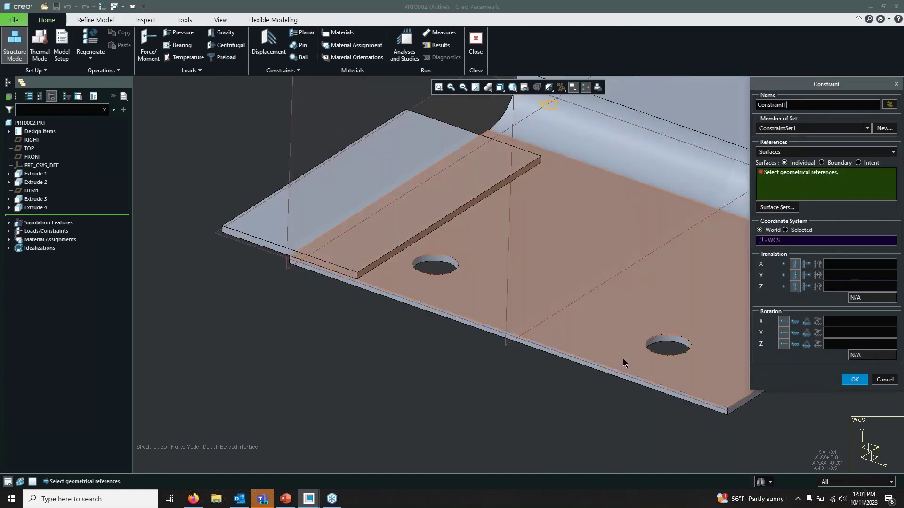
pyautogui.rightClick(614, 371)
pyautogui.rightClick(613, 370)
pyautogui.rightClick(613, 370)
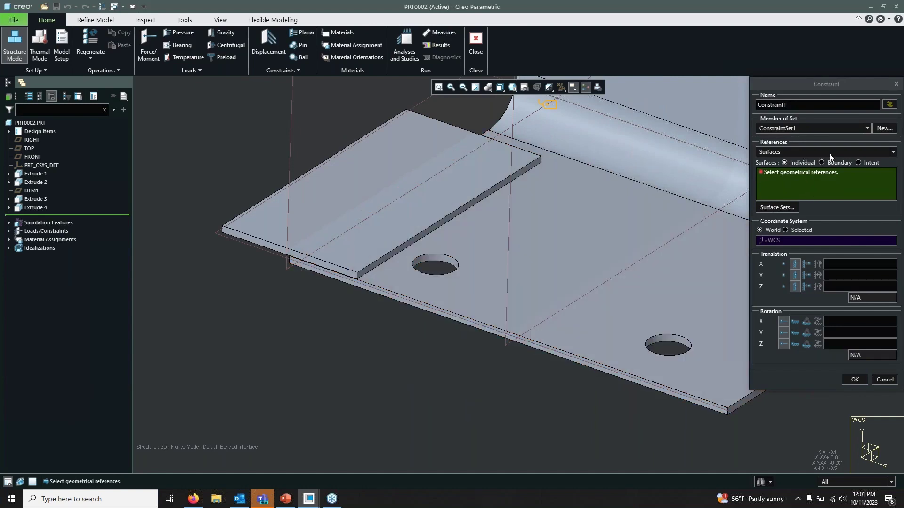
pyautogui.click(799, 151)
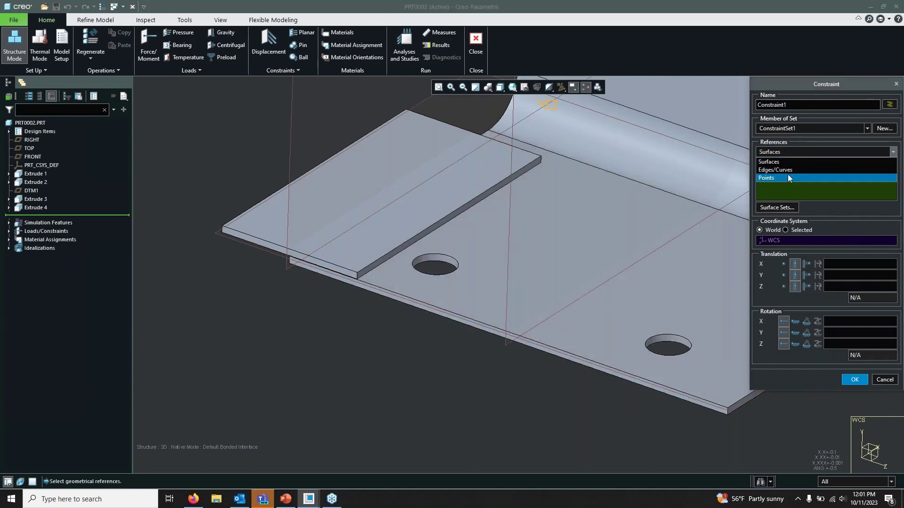
pyautogui.click(792, 171)
pyautogui.click(553, 347)
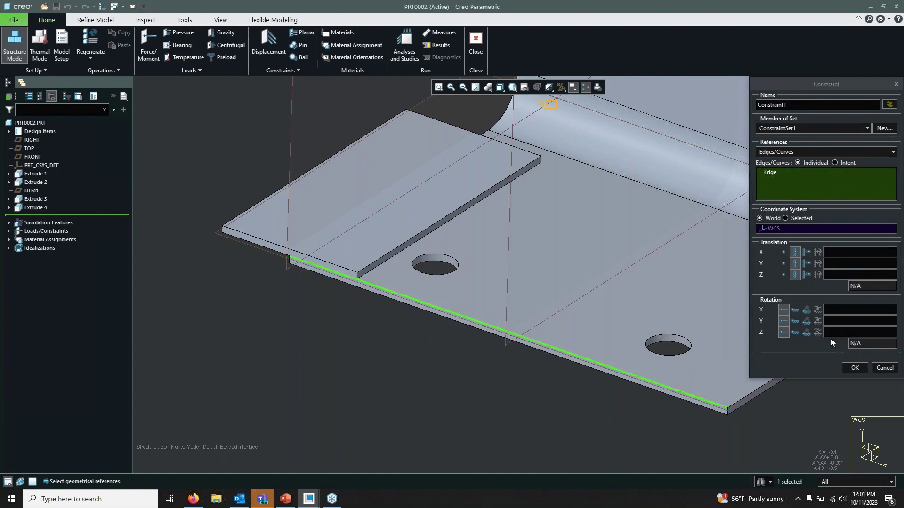
pyautogui.click(855, 368)
pyautogui.hotkey('ctrl', 'd')
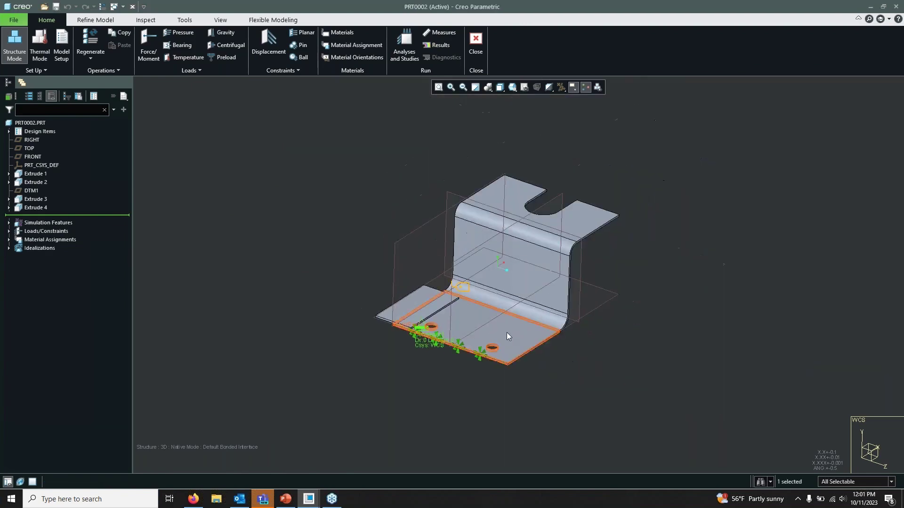
# Start a force/moment load and reference the outer edge of the upper flange beside the slot, using Edges/Curves
pyautogui.moveTo(679, 202); pyautogui.dragTo(631, 236, button='middle')
pyautogui.click(657, 183)
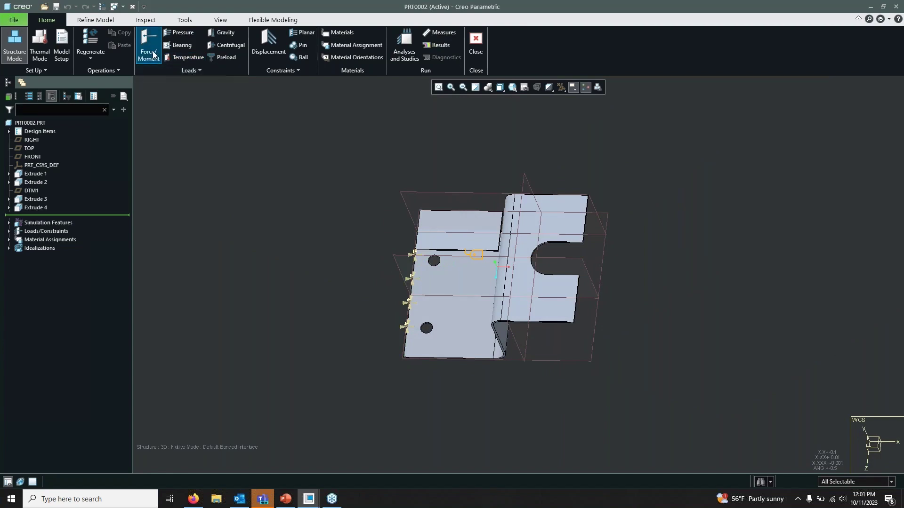
pyautogui.click(153, 51)
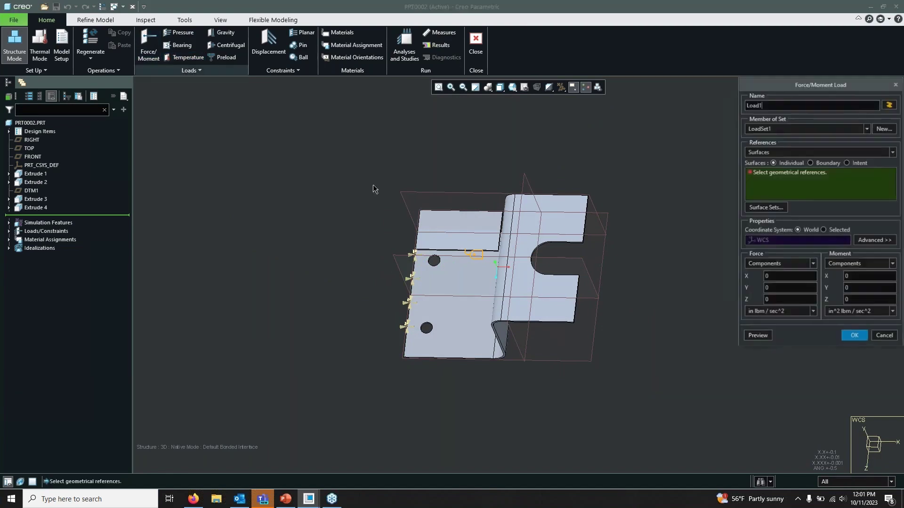
pyautogui.scroll(3, 597, 231)
pyautogui.scroll(1, 596, 229)
pyautogui.moveTo(591, 207); pyautogui.dragTo(589, 210, button='middle')
pyautogui.scroll(5, 502, 196)
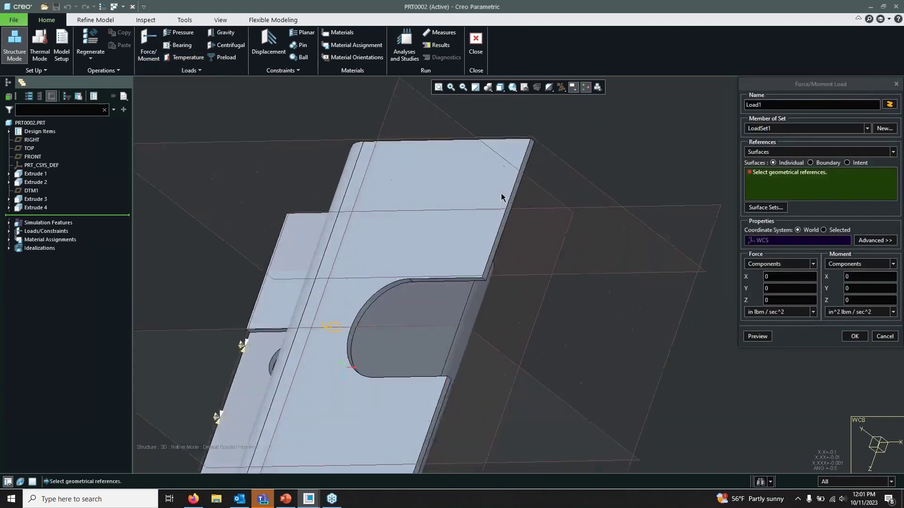
pyautogui.click(808, 151)
pyautogui.click(803, 171)
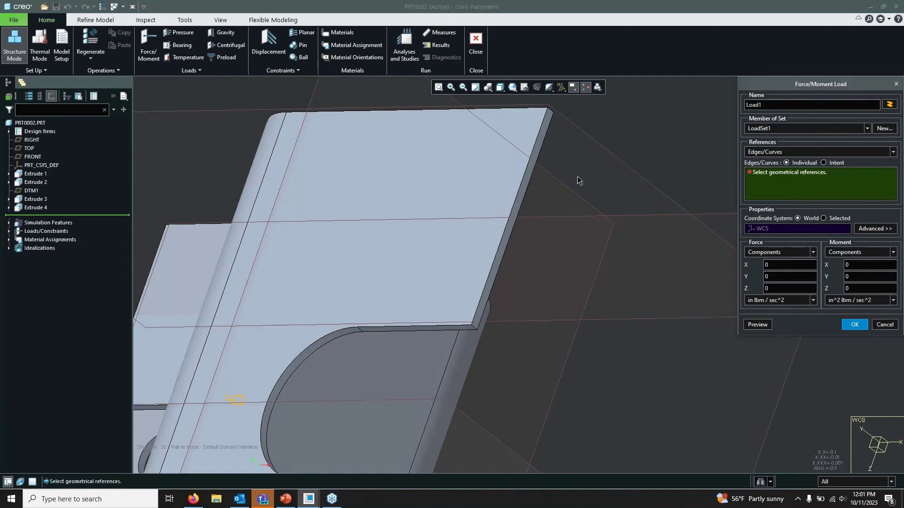
pyautogui.click(525, 190)
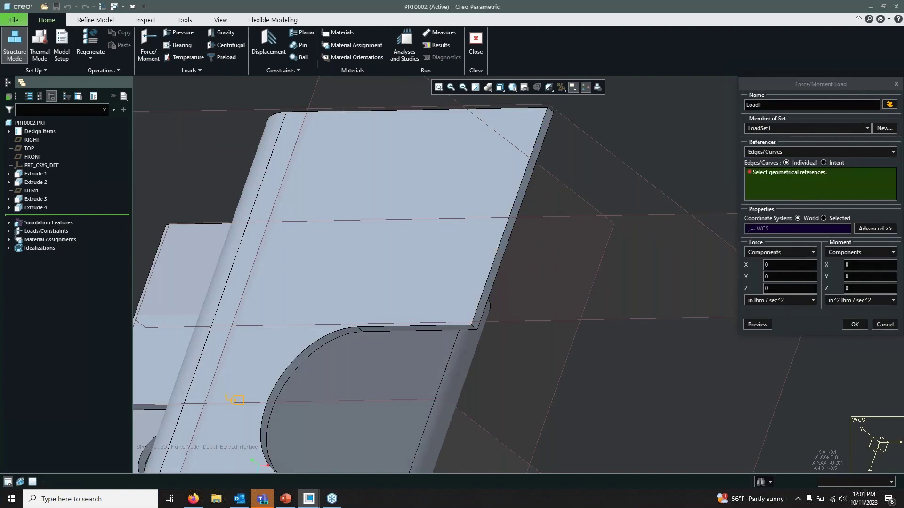
# Set the load's Y force component to -10 in lbm/sec^2 and create the load
pyautogui.click(772, 265)
pyautogui.click(775, 277)
pyautogui.write('-10')
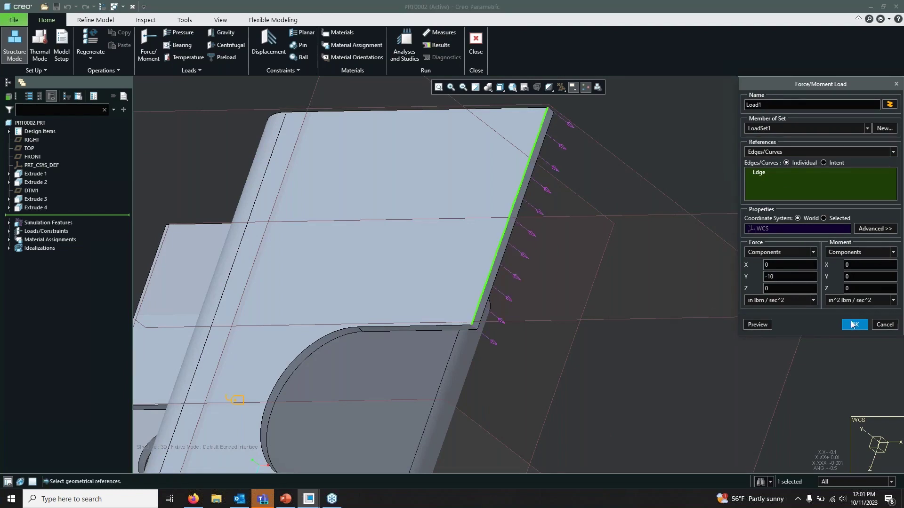
pyautogui.click(854, 325)
pyautogui.moveTo(654, 248); pyautogui.dragTo(681, 252, button='middle')
pyautogui.scroll(5, 682, 251)
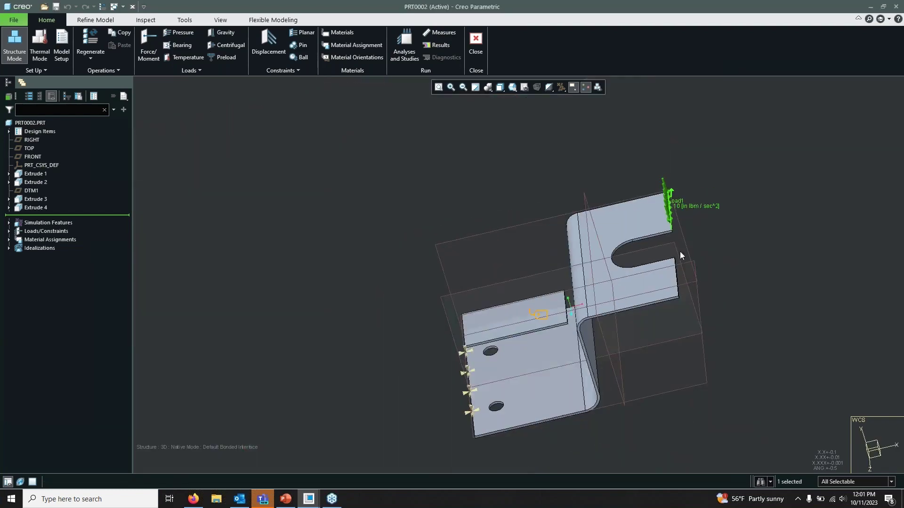
pyautogui.moveTo(500, 225); pyautogui.dragTo(414, 146, button='middle')
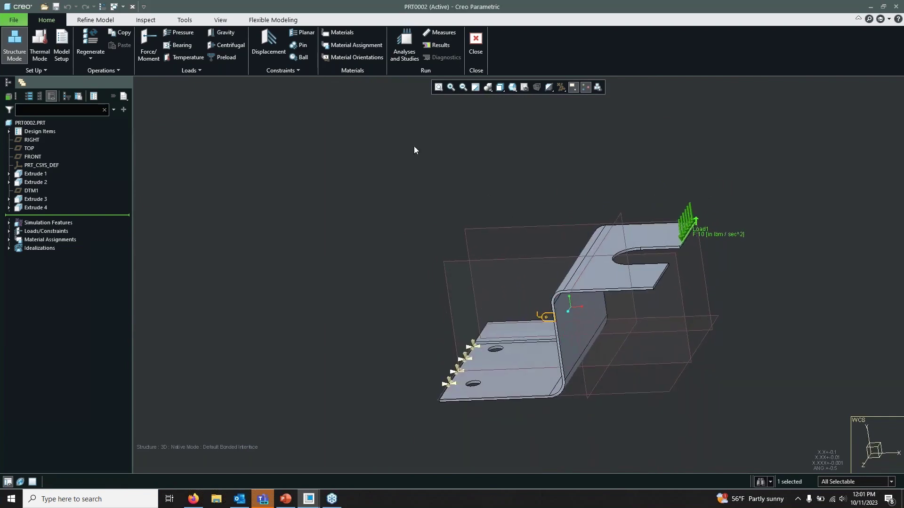
pyautogui.click(275, 128)
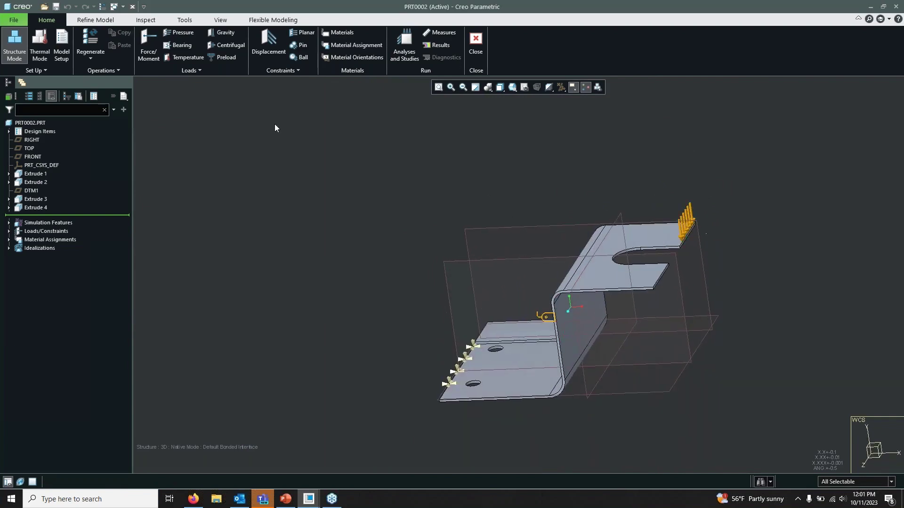
# Run automatic shell pair detection on the bracket part
pyautogui.click(99, 20)
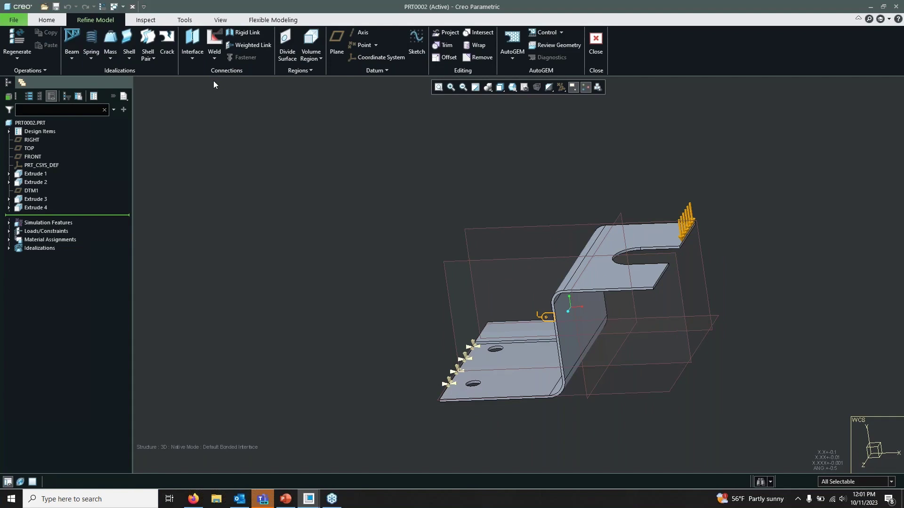
pyautogui.moveTo(295, 186)
pyautogui.mouseDown(button='middle')
pyautogui.moveTo(349, 168)
pyautogui.moveTo(343, 200)
pyautogui.moveTo(373, 197)
pyautogui.moveTo(346, 193)
pyautogui.moveTo(369, 177)
pyautogui.moveTo(365, 196)
pyautogui.mouseUp(button='middle')
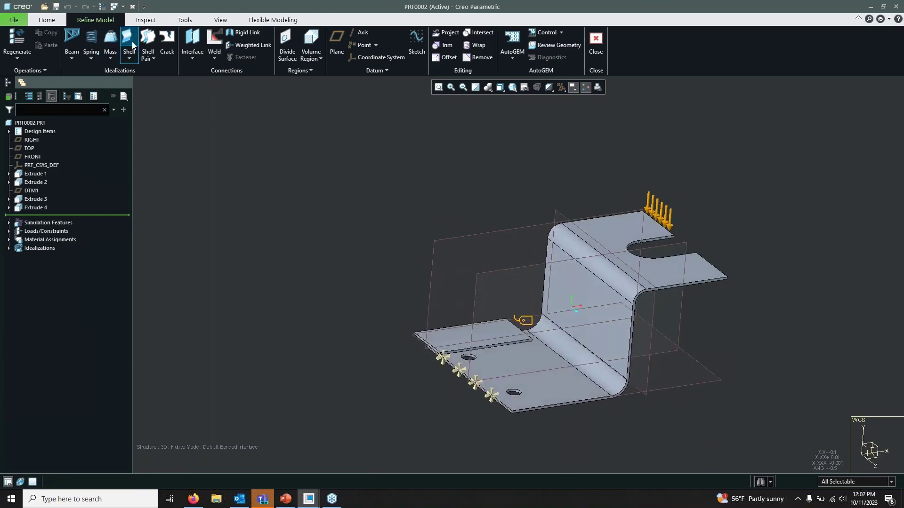
pyautogui.scroll(-5, 593, 410)
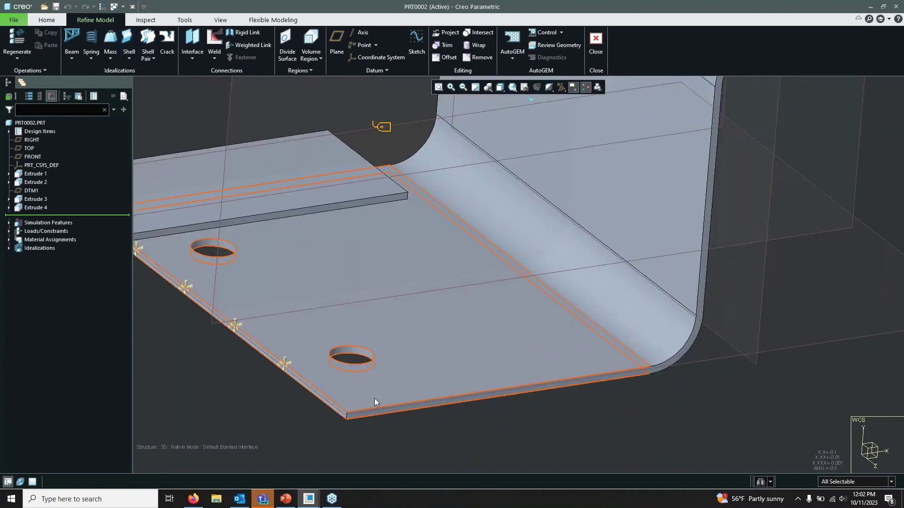
pyautogui.scroll(3, 389, 406)
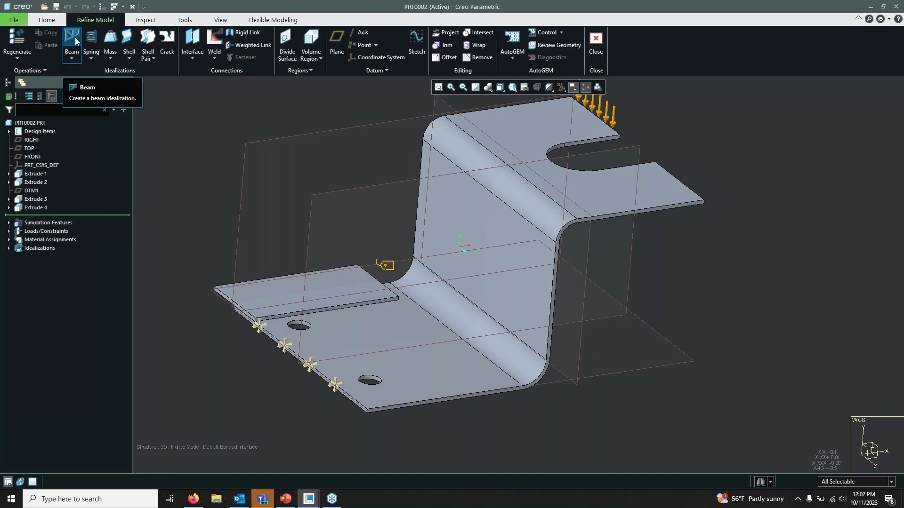
pyautogui.click(147, 58)
pyautogui.click(182, 81)
pyautogui.click(854, 190)
pyautogui.scroll(-2, 539, 180)
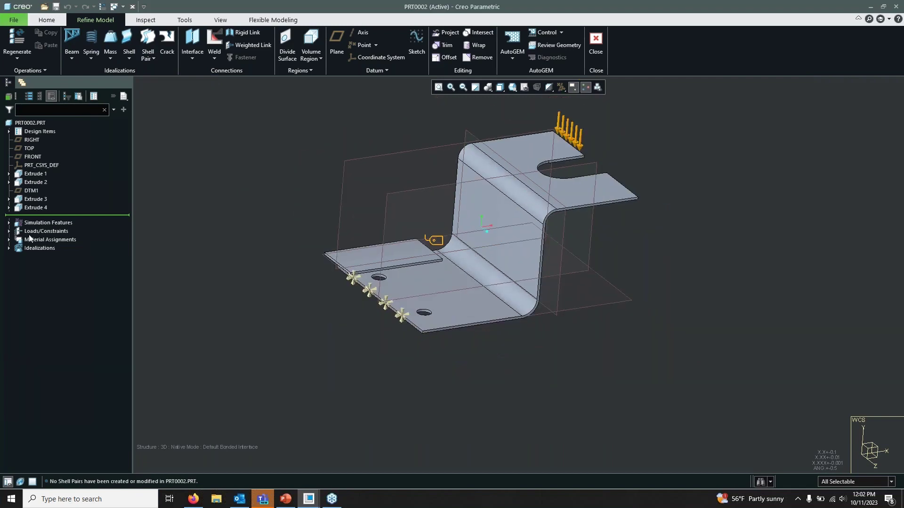
# Examine which bracket walls and bends the first three shell pairs under Idealizations cover
pyautogui.click(9, 249)
pyautogui.click(19, 257)
pyautogui.click(54, 265)
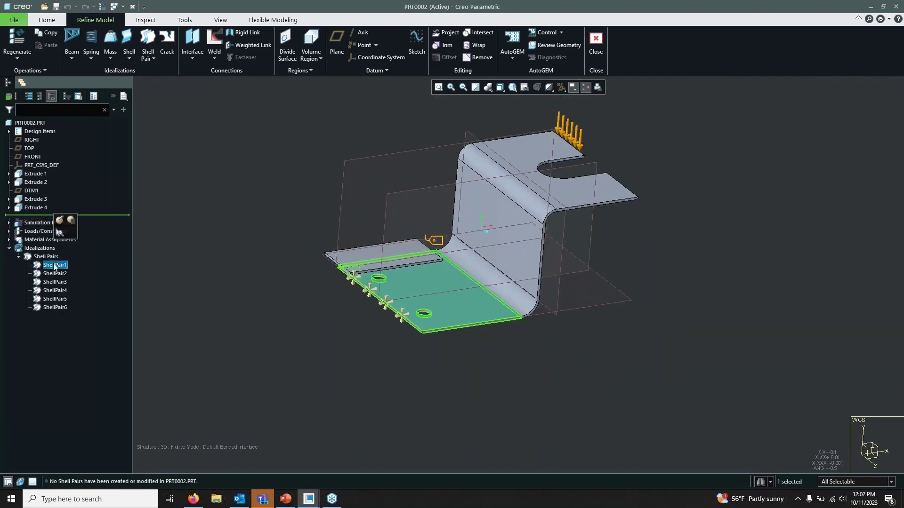
pyautogui.scroll(-4, 443, 324)
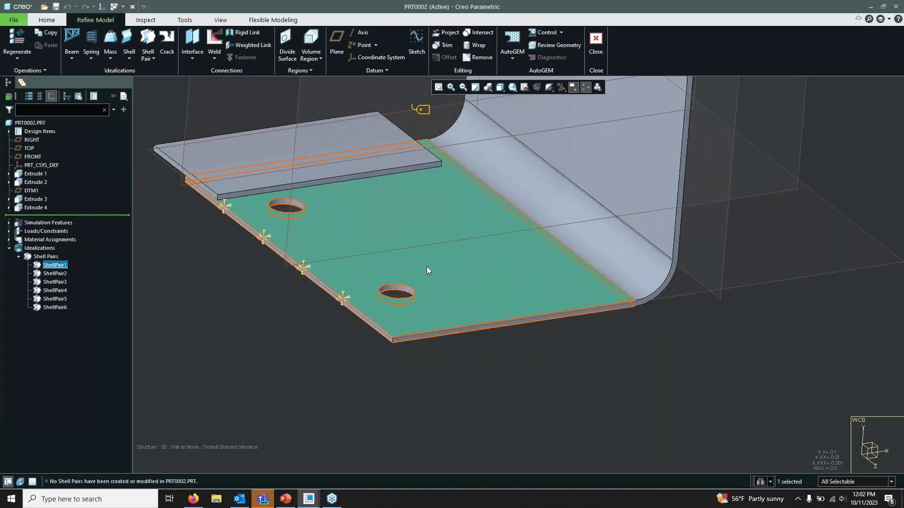
pyautogui.click(61, 276)
pyautogui.scroll(3, 241, 329)
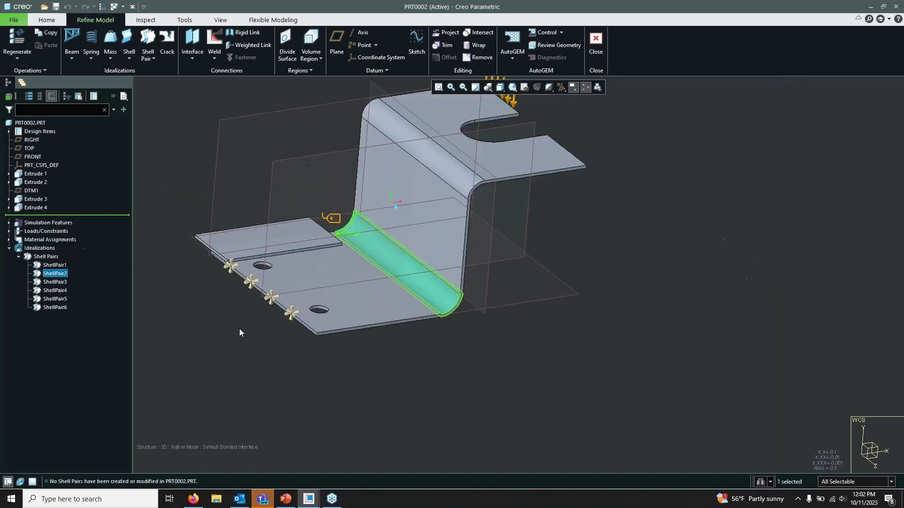
pyautogui.click(55, 282)
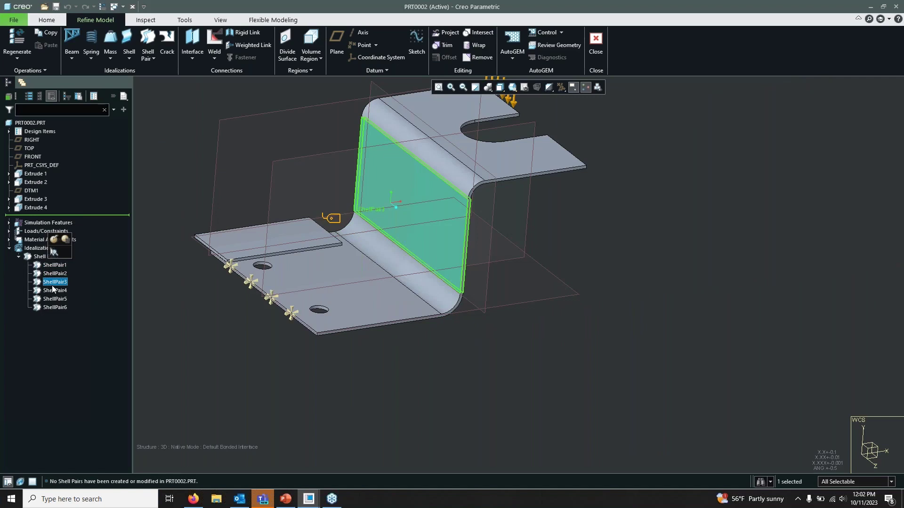
pyautogui.click(629, 382)
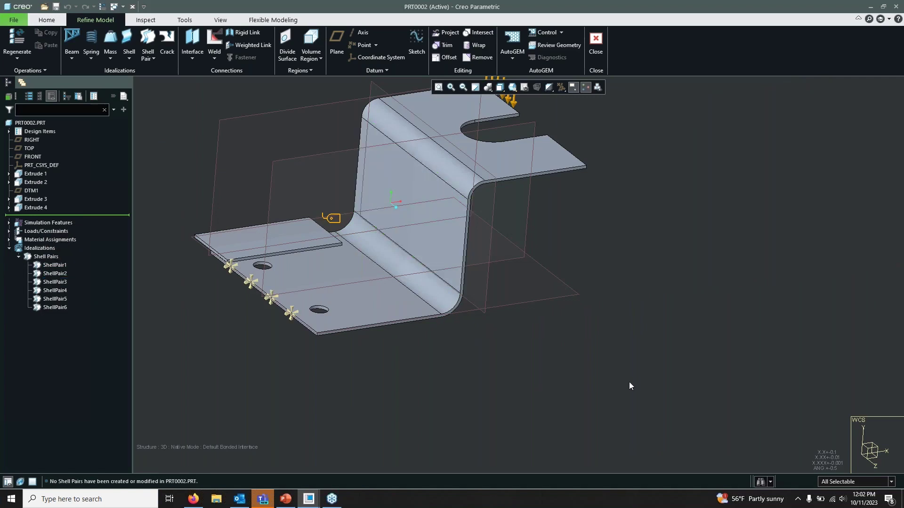
# Review the simulation geometry with shell surfaces displayed, inspect the compressed midsurface model and close the review
pyautogui.click(548, 44)
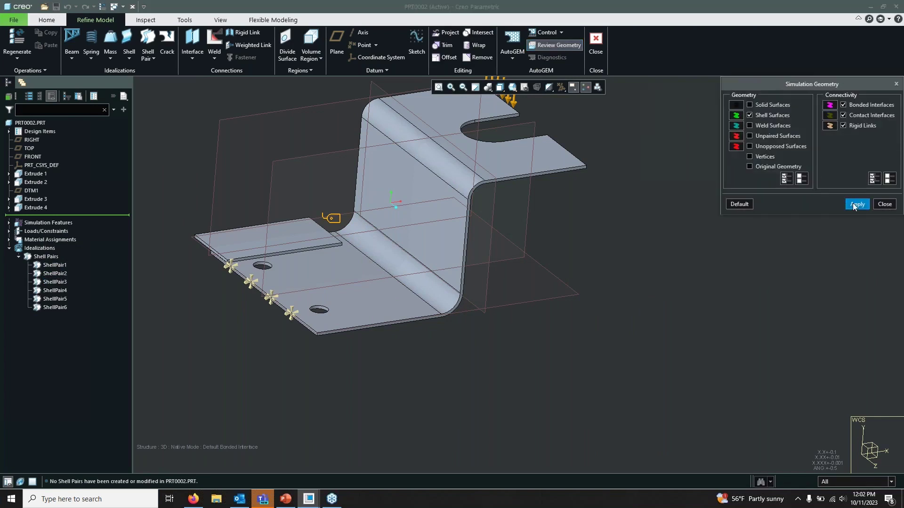
pyautogui.click(857, 203)
pyautogui.moveTo(594, 239); pyautogui.dragTo(614, 250, button='middle')
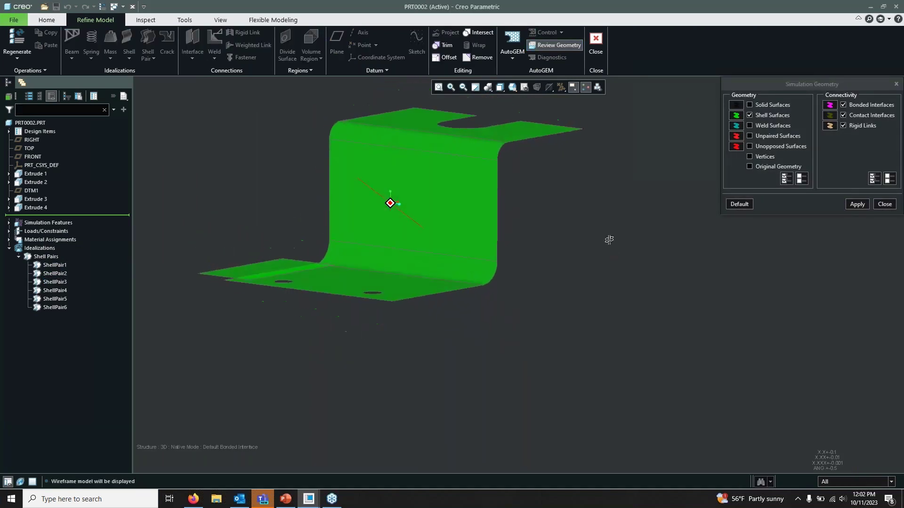
pyautogui.click(884, 204)
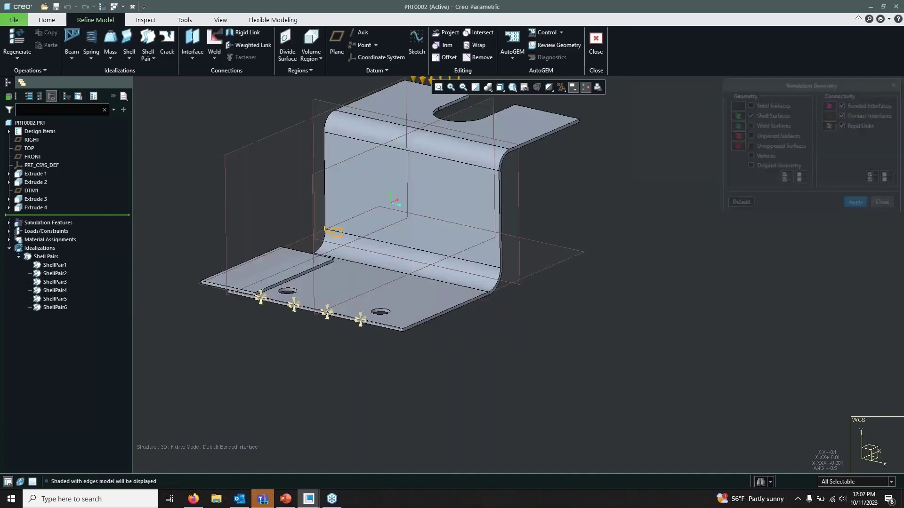
# Examine how the constraint sits along the thin outer edge of the bracket's base flange
pyautogui.scroll(5, 352, 310)
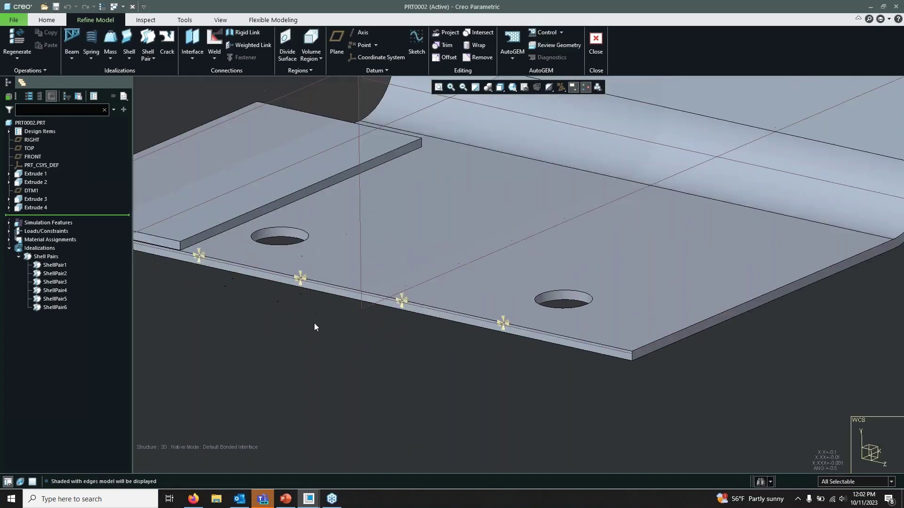
pyautogui.scroll(-2, 267, 294)
pyautogui.scroll(1, 261, 244)
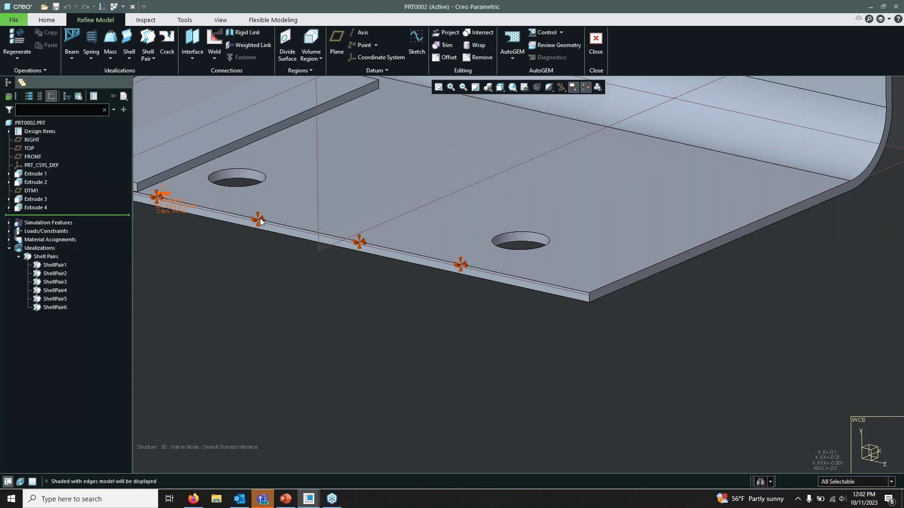
pyautogui.scroll(-1, 257, 222)
pyautogui.scroll(2, 258, 221)
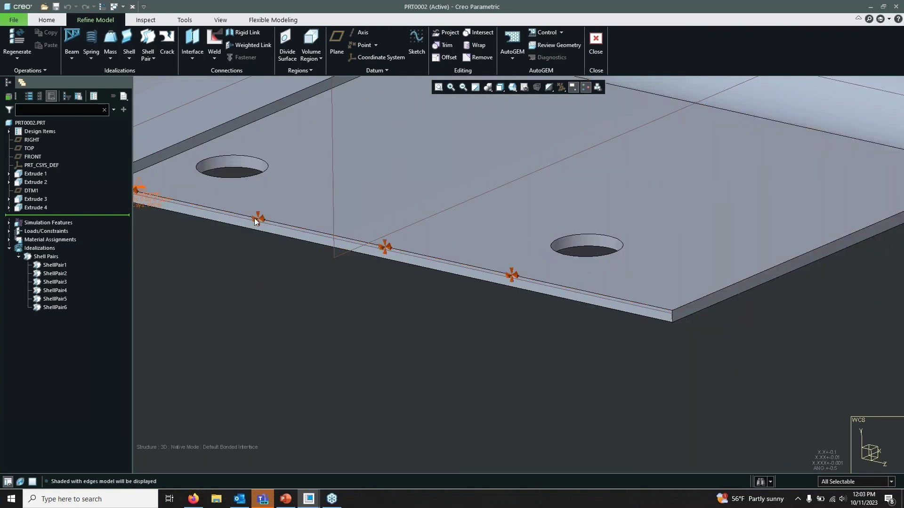
pyautogui.scroll(-3, 333, 322)
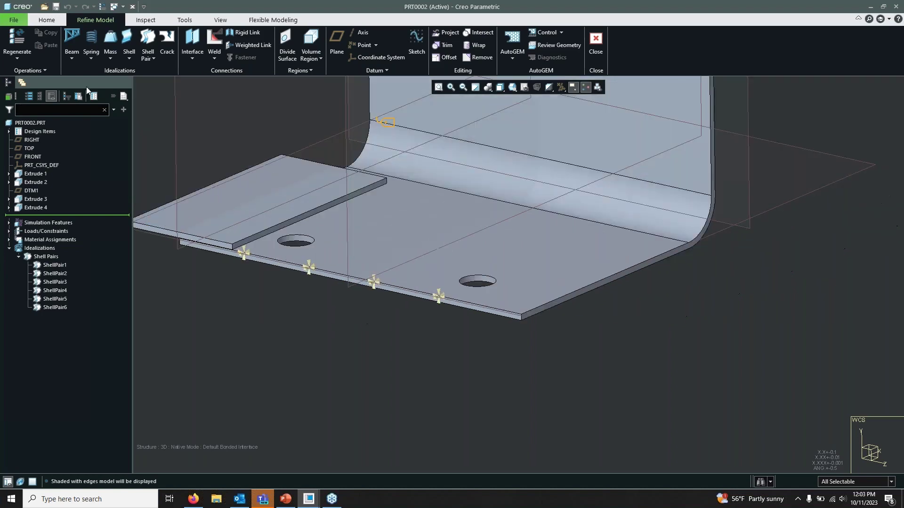
pyautogui.click(53, 18)
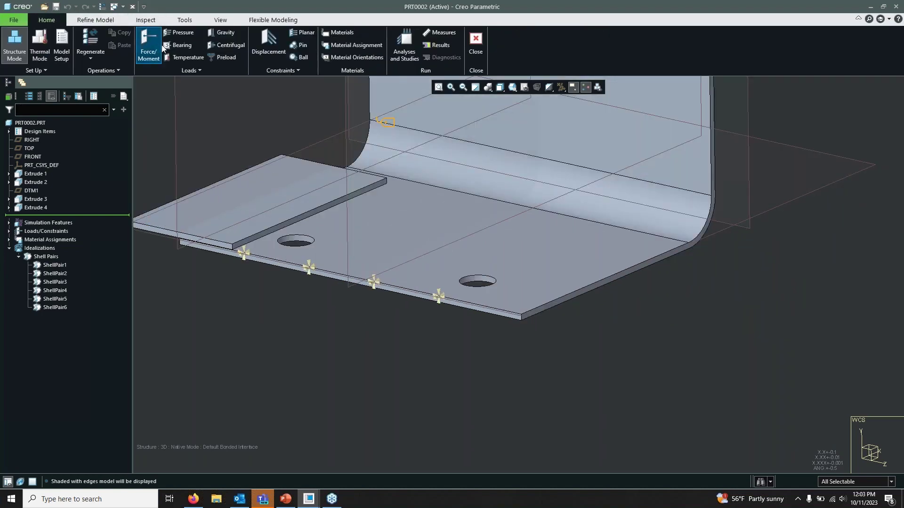
pyautogui.click(146, 44)
pyautogui.scroll(5, 313, 267)
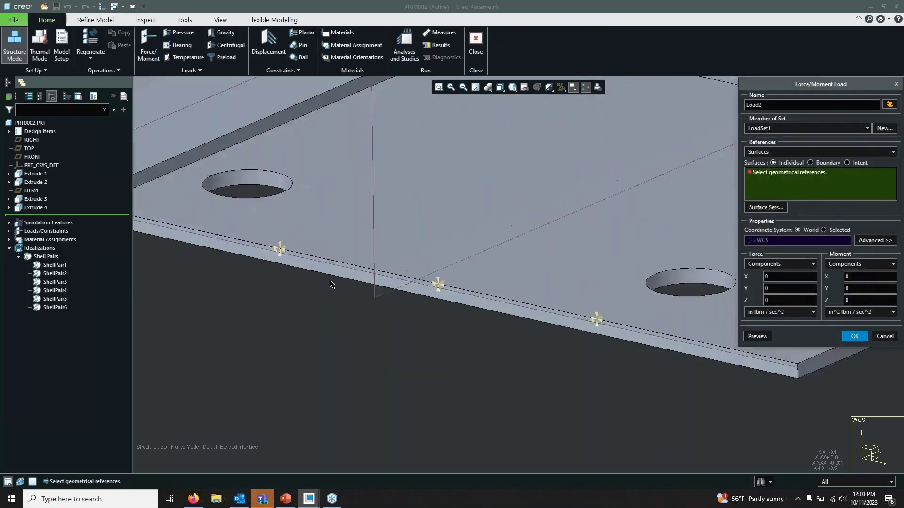
pyautogui.click(353, 264)
pyautogui.scroll(-4, 363, 335)
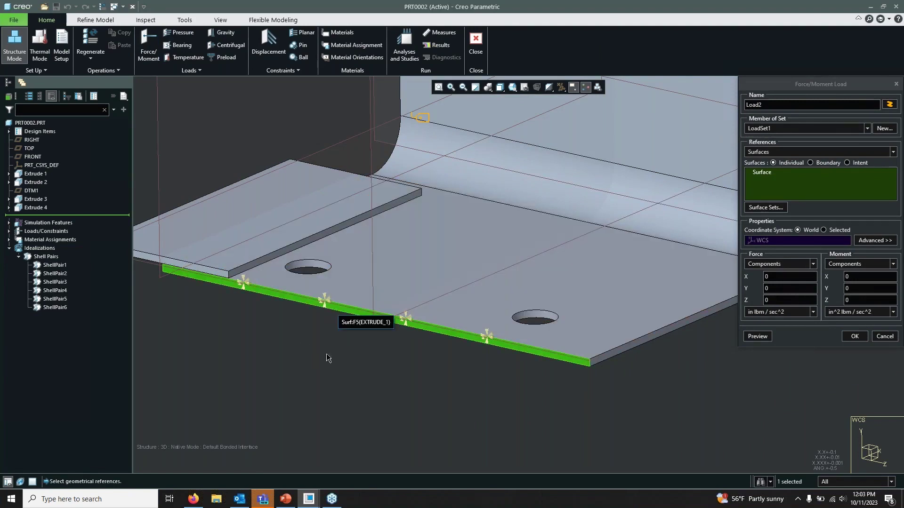
pyautogui.scroll(8, 329, 358)
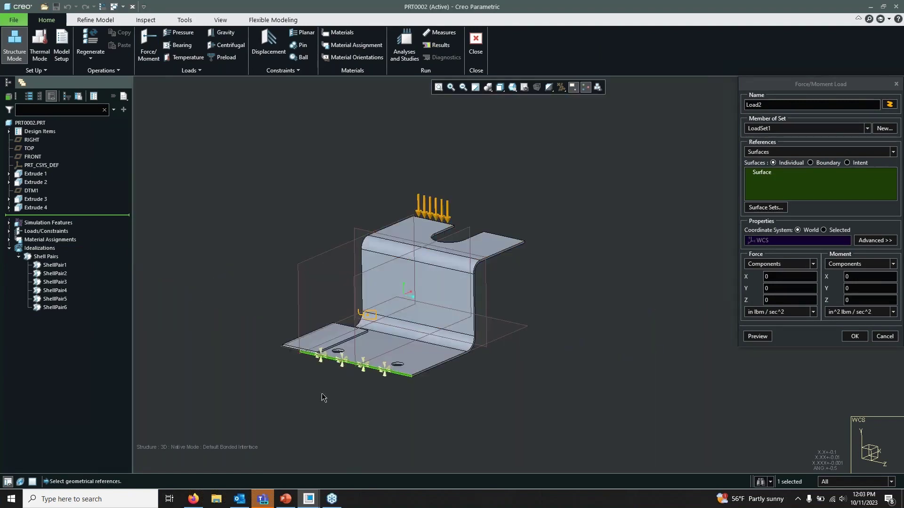
pyautogui.scroll(-6, 320, 395)
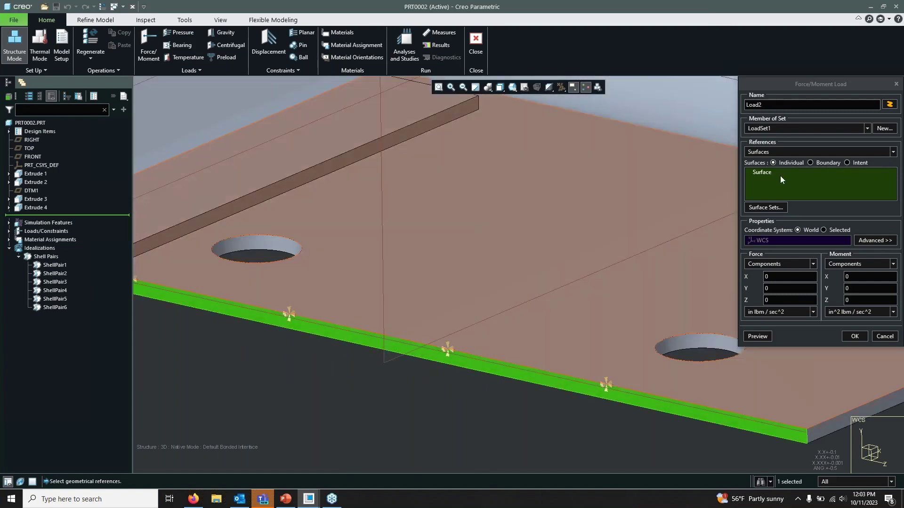
pyautogui.click(788, 153)
pyautogui.click(786, 170)
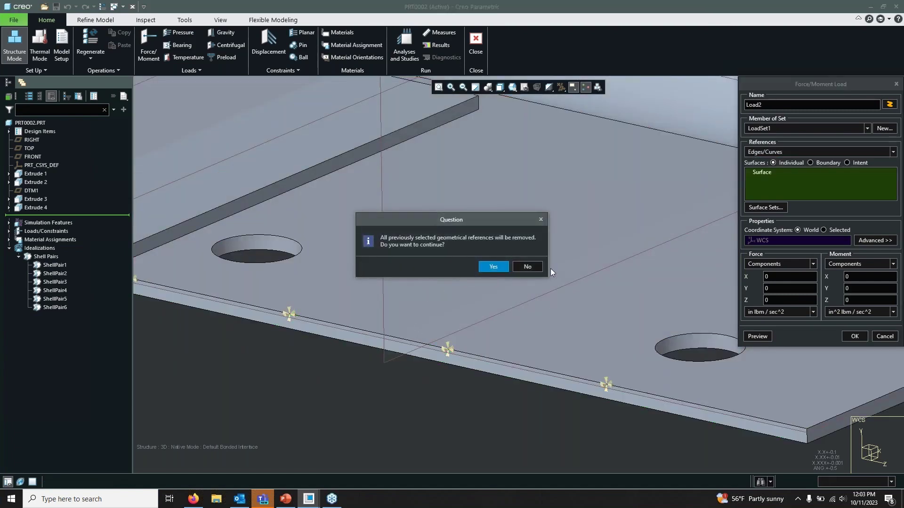
pyautogui.click(528, 267)
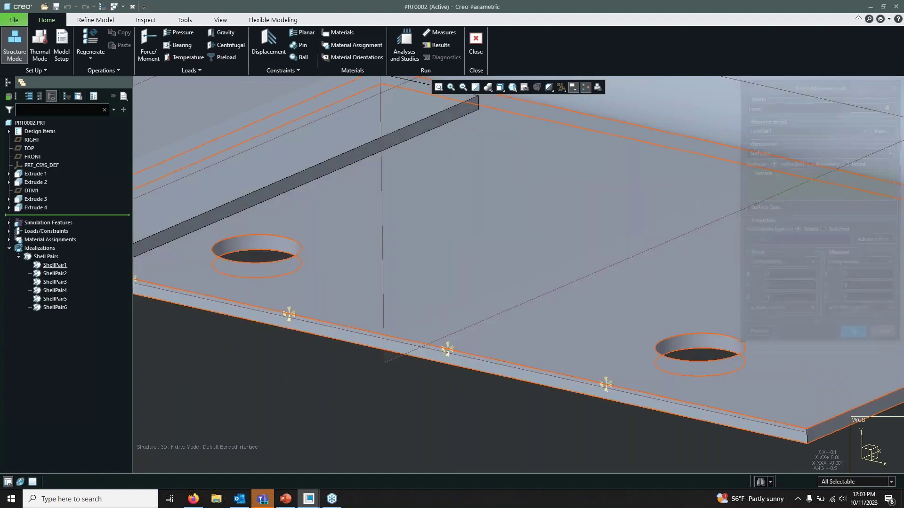
# Review the simulation geometry's shell surfaces where the small plate overlaps the base flange, and close the review
pyautogui.scroll(4, 638, 228)
pyautogui.scroll(1, 468, 319)
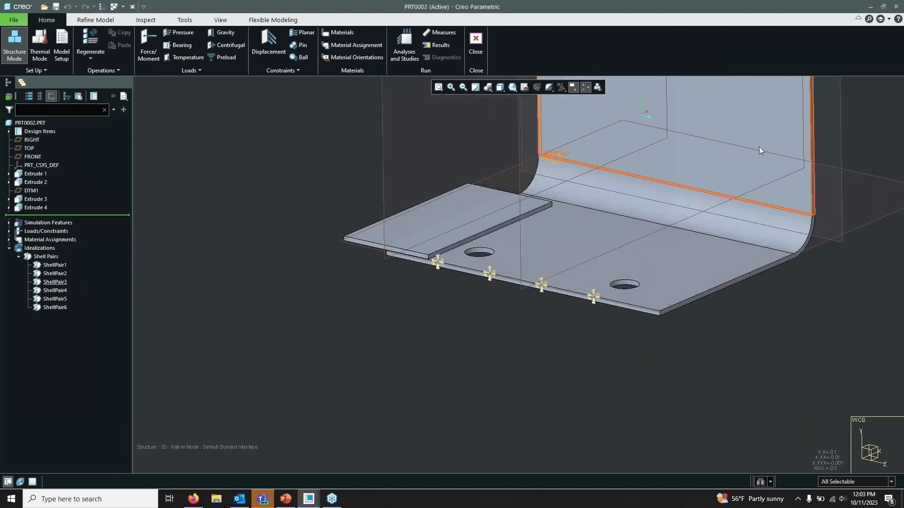
pyautogui.scroll(2, 393, 391)
pyautogui.moveTo(486, 352); pyautogui.dragTo(390, 272, button='middle')
pyautogui.moveTo(569, 278)
pyautogui.mouseDown(button='middle')
pyautogui.moveTo(585, 248)
pyautogui.moveTo(578, 266)
pyautogui.mouseUp(button='middle')
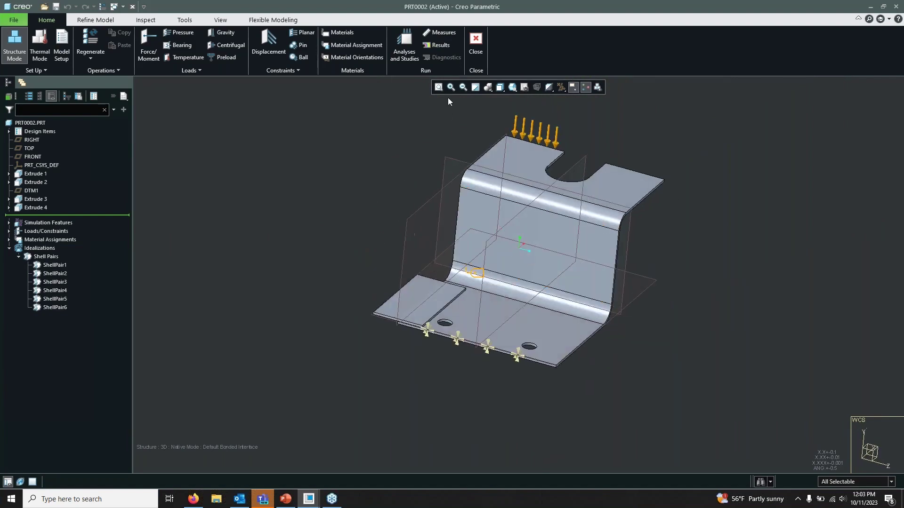
pyautogui.click(95, 20)
pyautogui.click(555, 44)
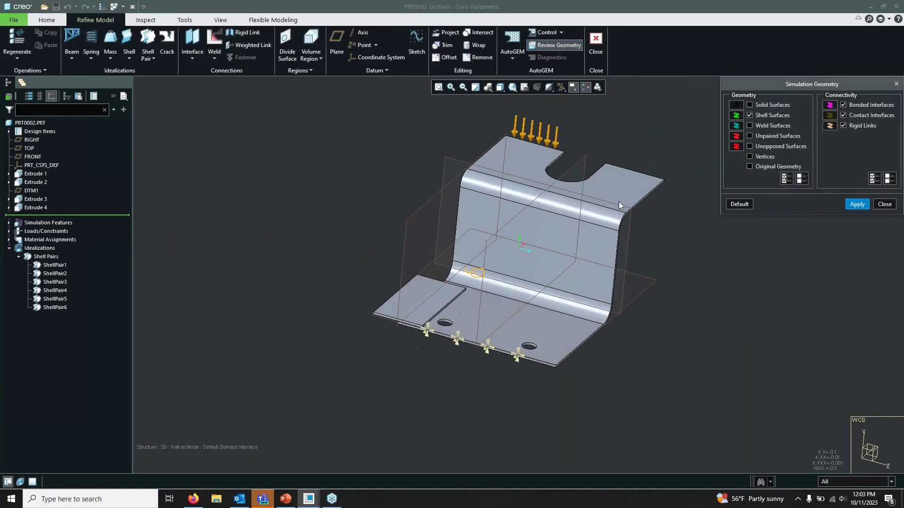
pyautogui.click(857, 204)
pyautogui.scroll(4, 433, 318)
pyautogui.moveTo(432, 317)
pyautogui.mouseDown(button='middle')
pyautogui.moveTo(477, 274)
pyautogui.moveTo(439, 286)
pyautogui.mouseUp(button='middle')
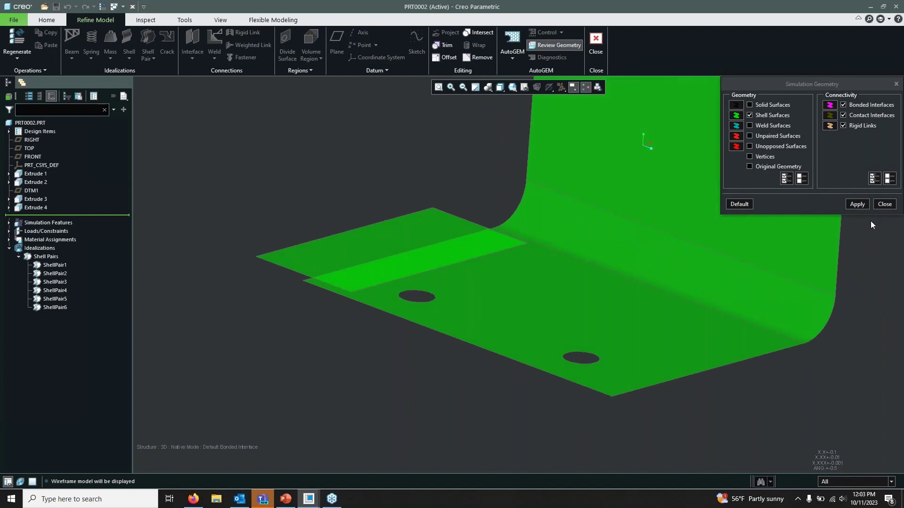
pyautogui.click(885, 204)
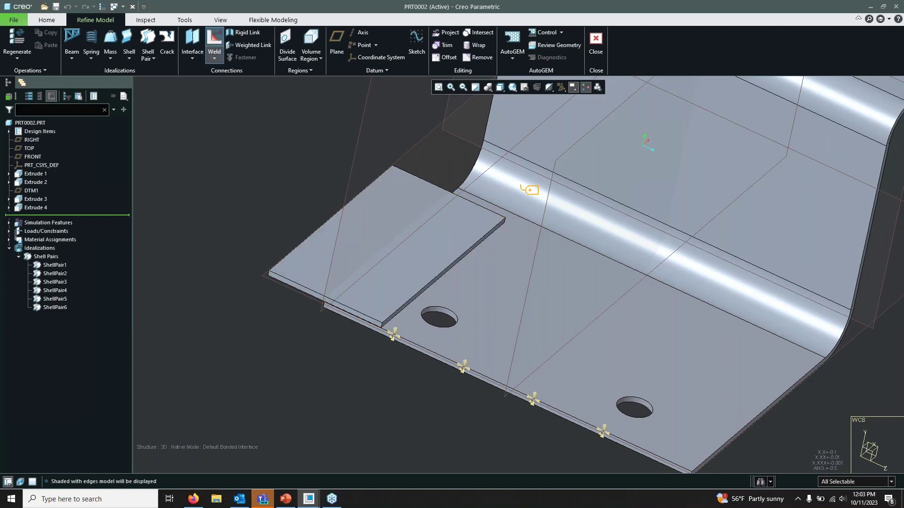
# Start a weld connection for the small overlapping plate and set its type to Spot Weld
pyautogui.click(860, 152)
pyautogui.click(859, 129)
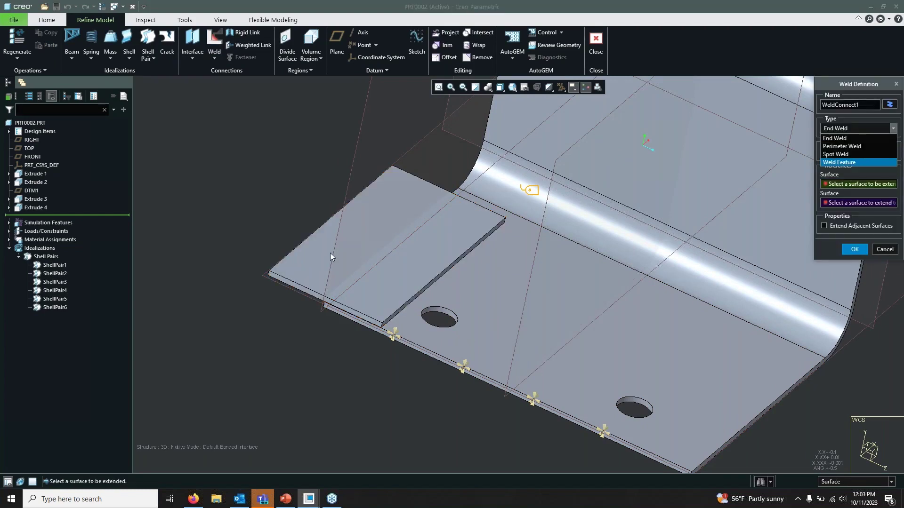
pyautogui.click(330, 253)
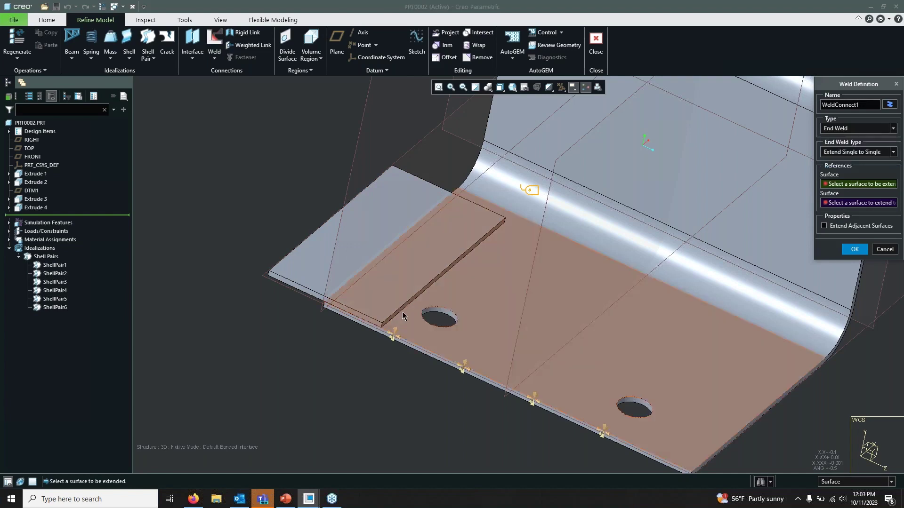
pyautogui.scroll(-4, 412, 297)
pyautogui.scroll(-1, 412, 298)
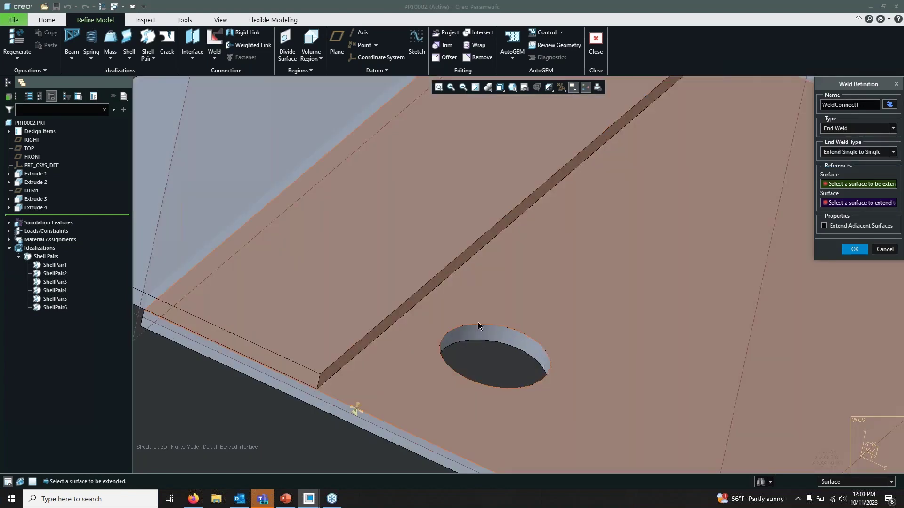
pyautogui.scroll(4, 672, 229)
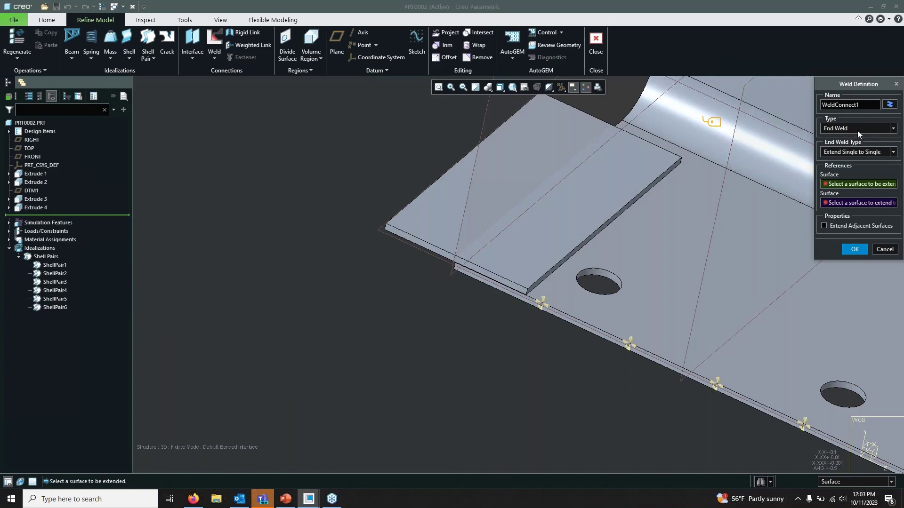
pyautogui.click(857, 130)
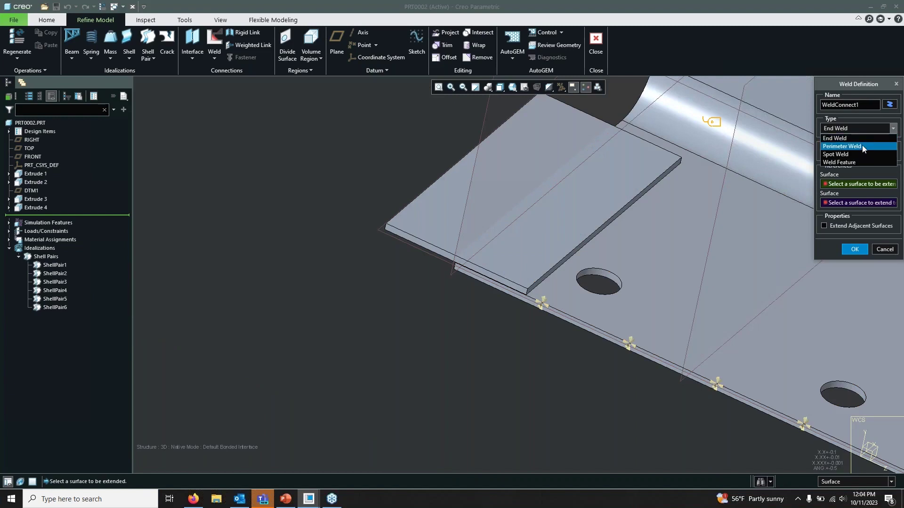
pyautogui.click(861, 146)
pyautogui.click(839, 128)
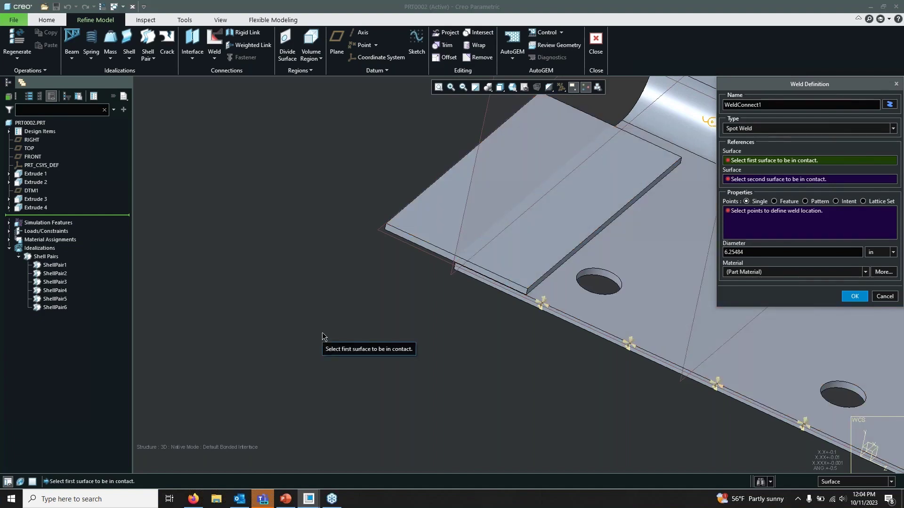
# Create the spot weld between the small plate and the base flange, with its point on the overlap near the plate's inner corner
pyautogui.moveTo(837, 87); pyautogui.dragTo(334, 106)
pyautogui.click(607, 177)
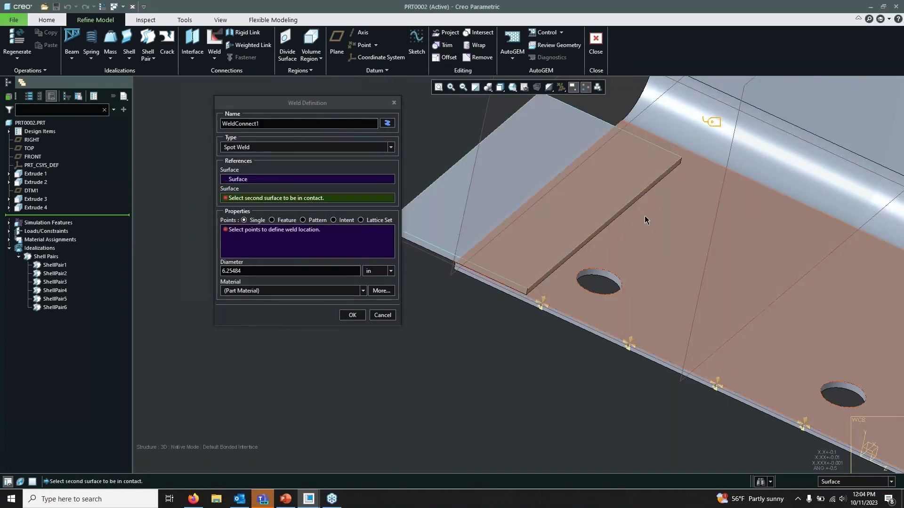
pyautogui.click(645, 220)
pyautogui.click(624, 190)
pyautogui.click(263, 270)
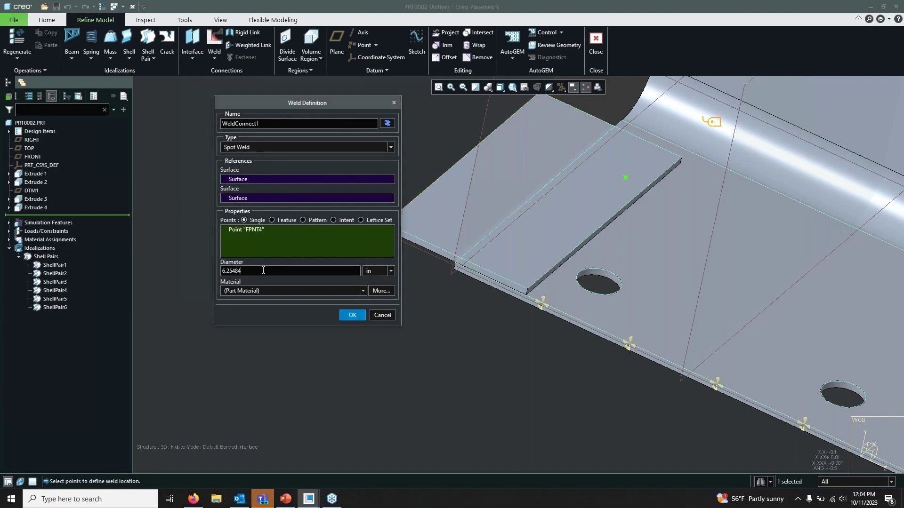
pyautogui.click(339, 292)
pyautogui.click(233, 317)
pyautogui.click(352, 316)
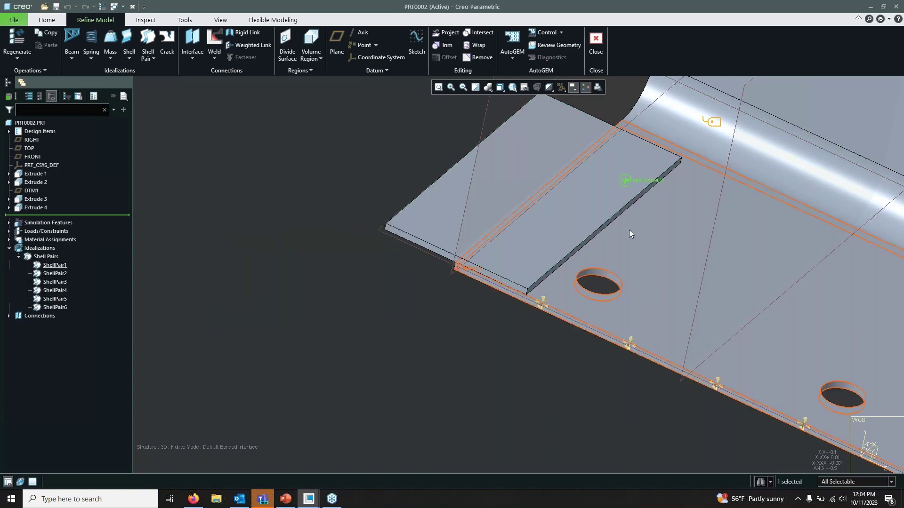
# Examine how the spot weld joins the small plate to the base flange from a low side view
pyautogui.scroll(-4, 653, 173)
pyautogui.scroll(4, 622, 192)
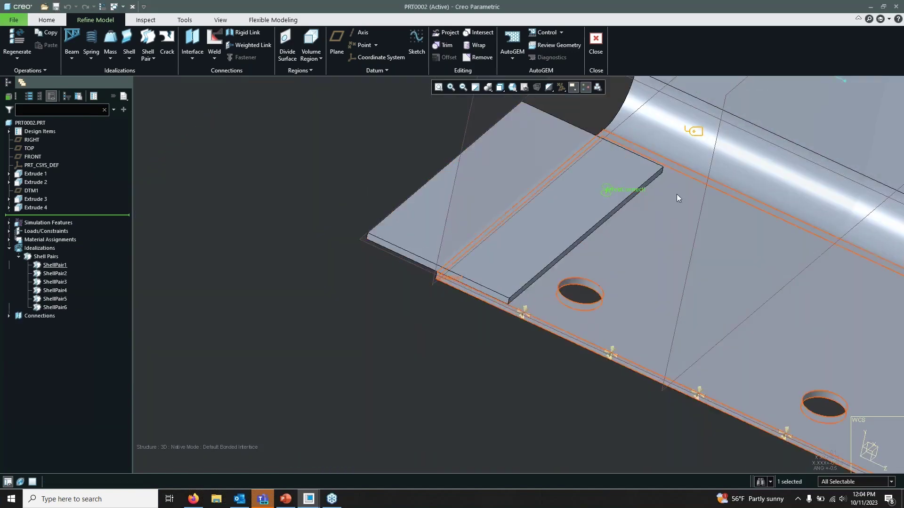
pyautogui.moveTo(317, 162); pyautogui.dragTo(314, 147, button='middle')
pyautogui.scroll(-3, 602, 218)
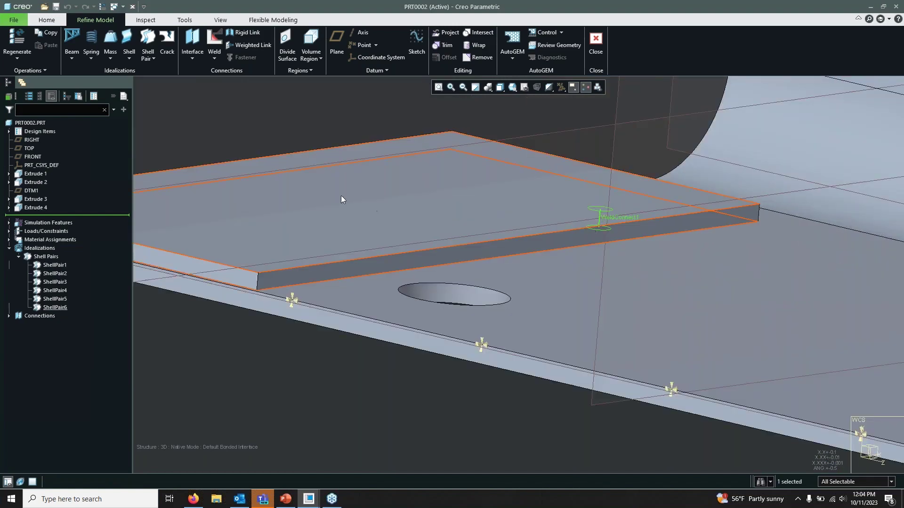
pyautogui.scroll(3, 528, 228)
pyautogui.click(393, 134)
pyautogui.moveTo(408, 138); pyautogui.dragTo(398, 155, button='middle')
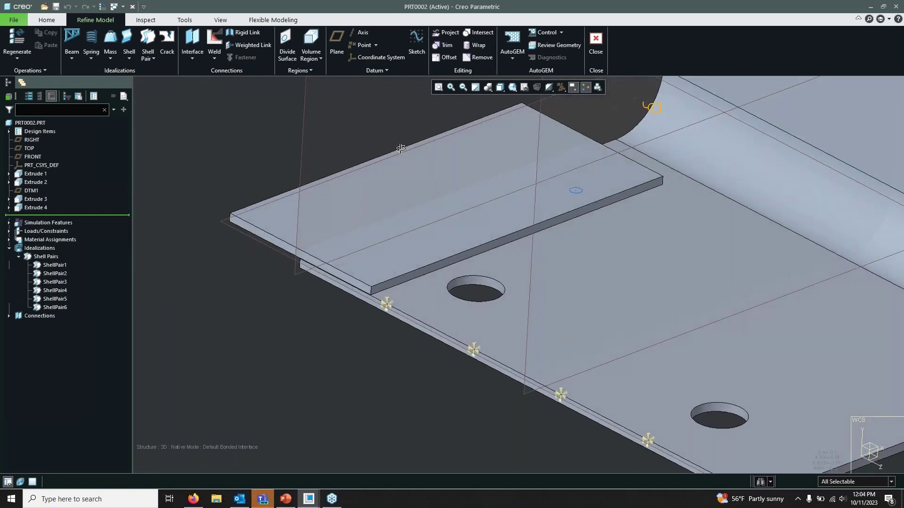
# Generate a new AutoGEM mesh for all geometry with properties instead of retrieving the existing one, and dismiss the summary
pyautogui.click(514, 38)
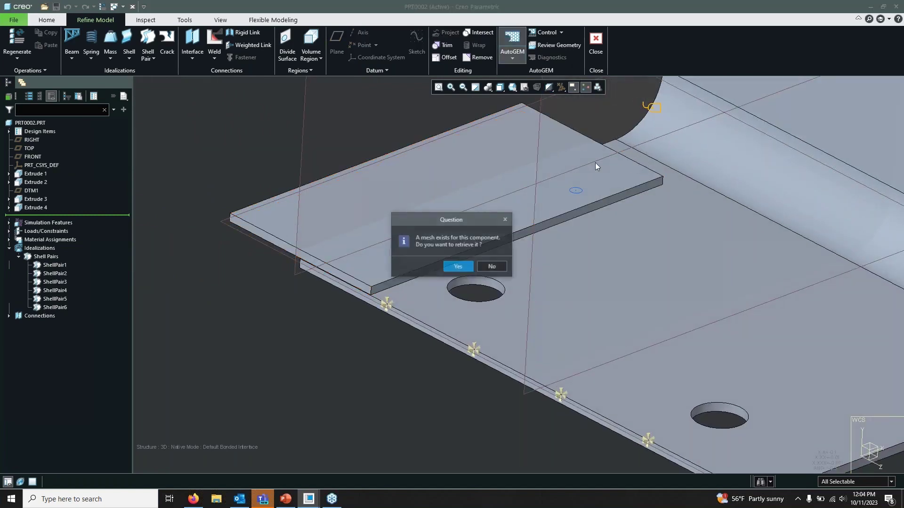
pyautogui.click(492, 266)
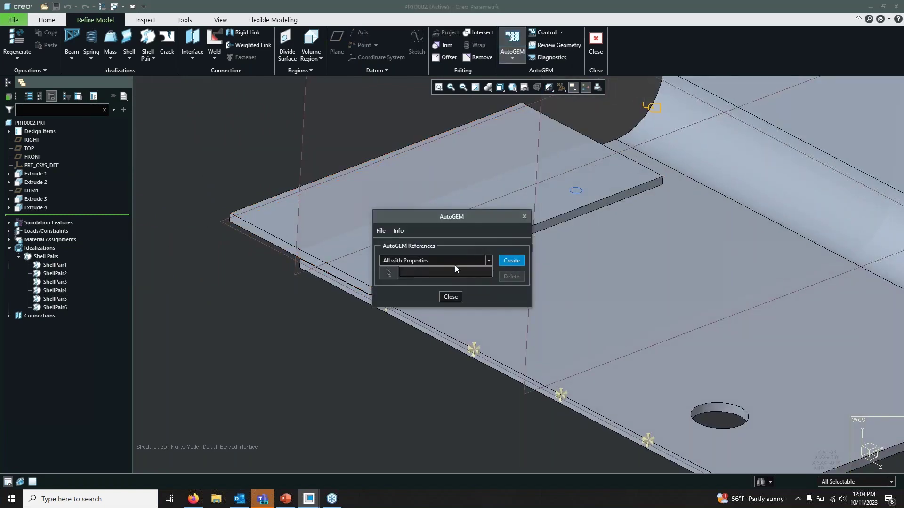
pyautogui.click(511, 261)
pyautogui.scroll(3, 345, 136)
pyautogui.moveTo(637, 184); pyautogui.dragTo(560, 194, button='middle')
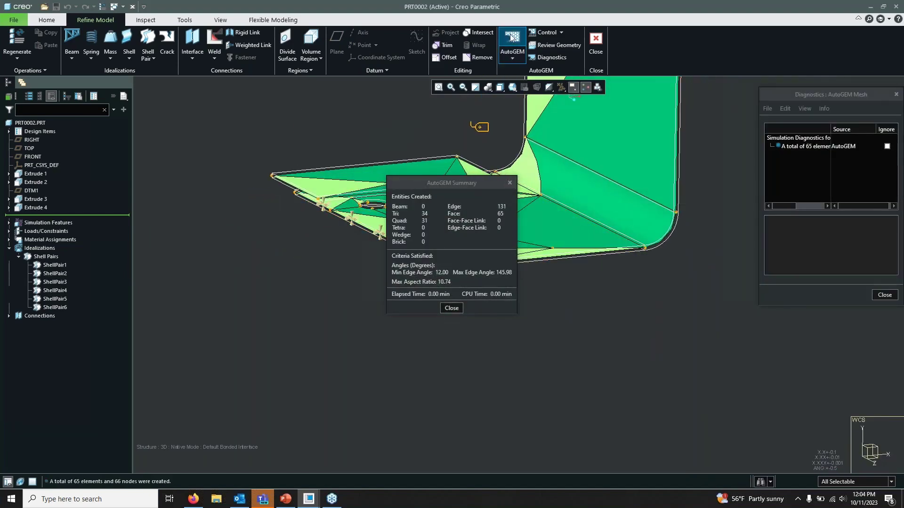
pyautogui.click(509, 184)
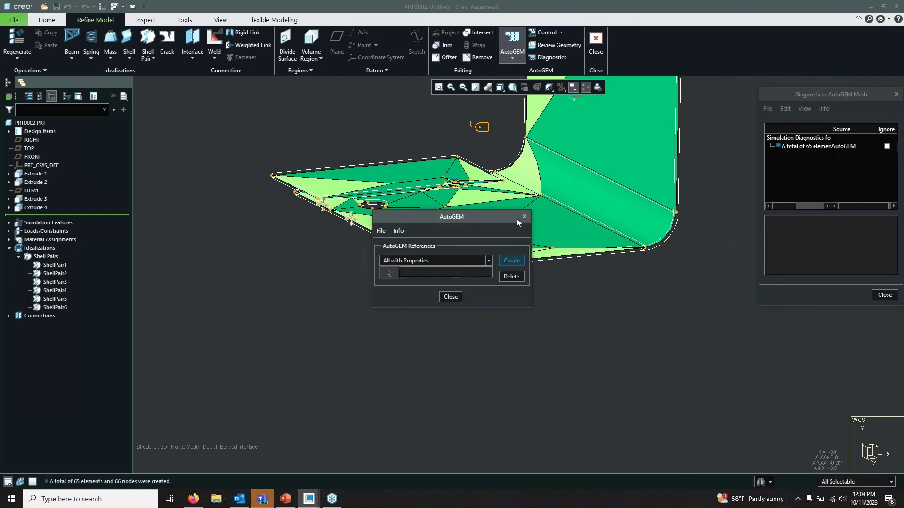
# Examine the shell mesh around the spot weld, at the ends of the overlapping plates and across the bracket
pyautogui.moveTo(430, 259); pyautogui.dragTo(517, 229, button='middle')
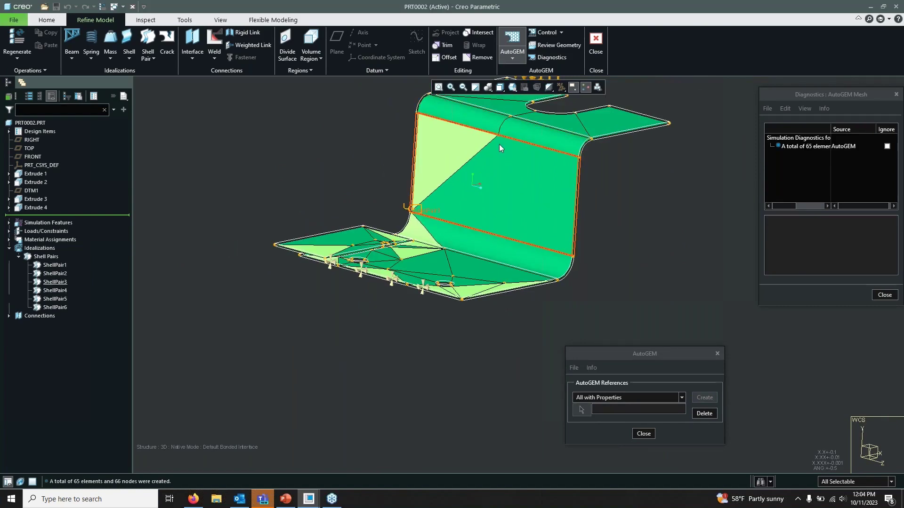
pyautogui.moveTo(378, 143); pyautogui.dragTo(372, 161, button='middle')
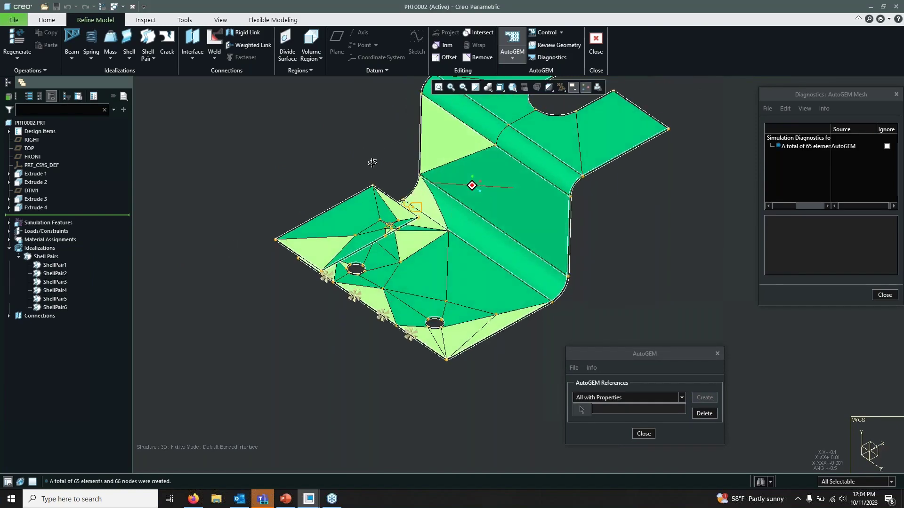
pyautogui.scroll(4, 325, 221)
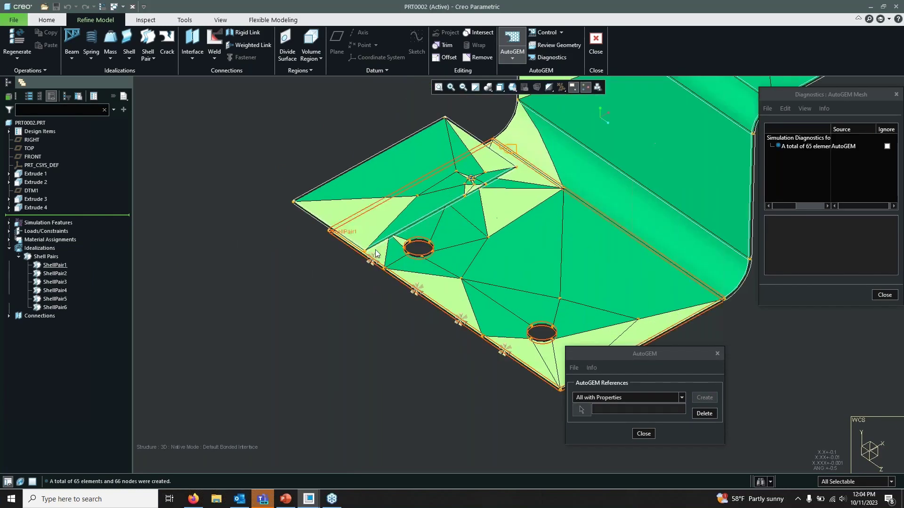
pyautogui.moveTo(325, 221); pyautogui.dragTo(265, 210, button='middle')
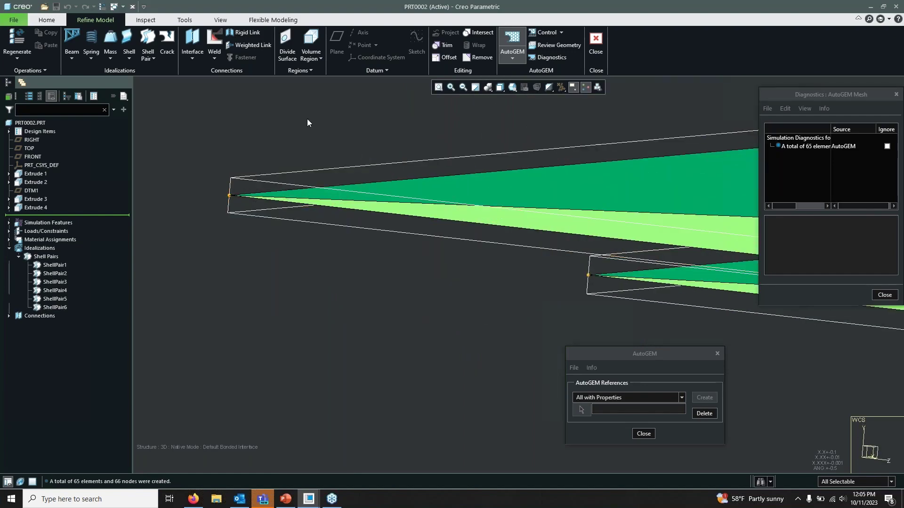
pyautogui.hotkey('ctrl', 'd')
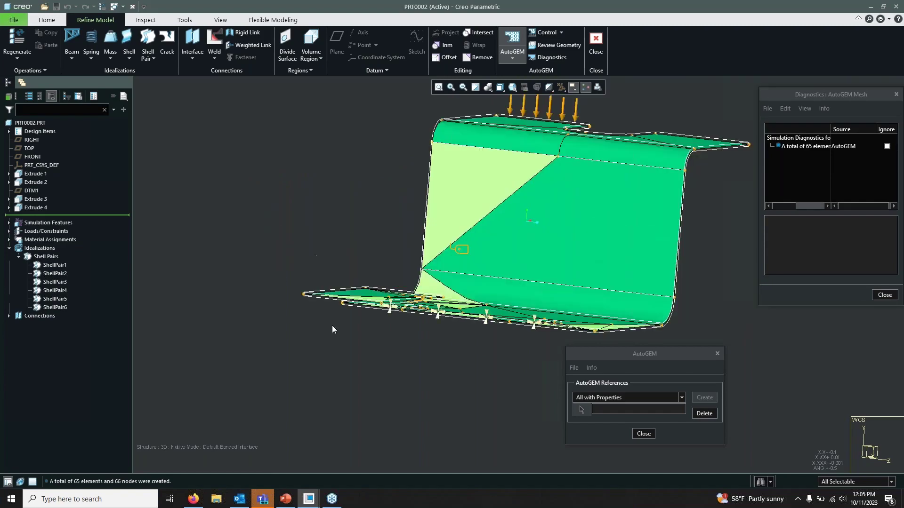
pyautogui.moveTo(356, 197); pyautogui.dragTo(313, 218, button='middle')
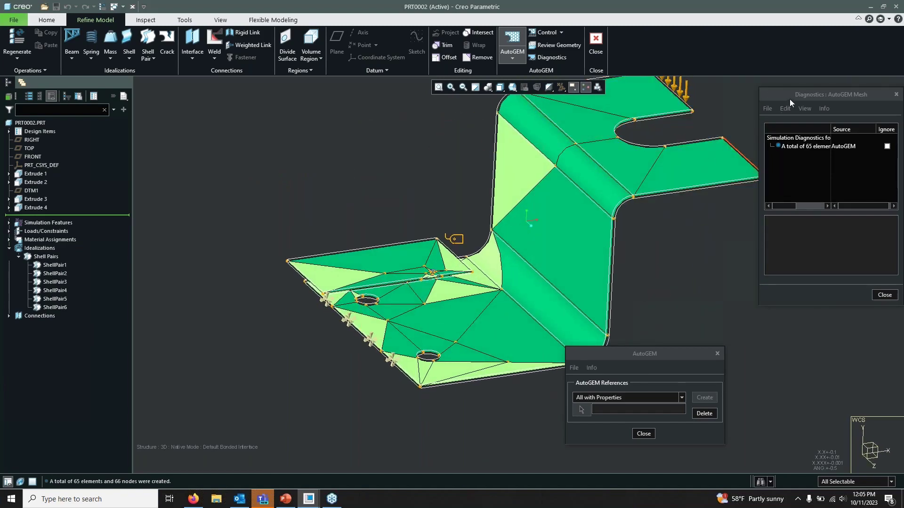
# Read the mesh diagnostics summary, and close both the diagnostics and the AutoGEM mesh
pyautogui.moveTo(831, 97); pyautogui.dragTo(324, 124)
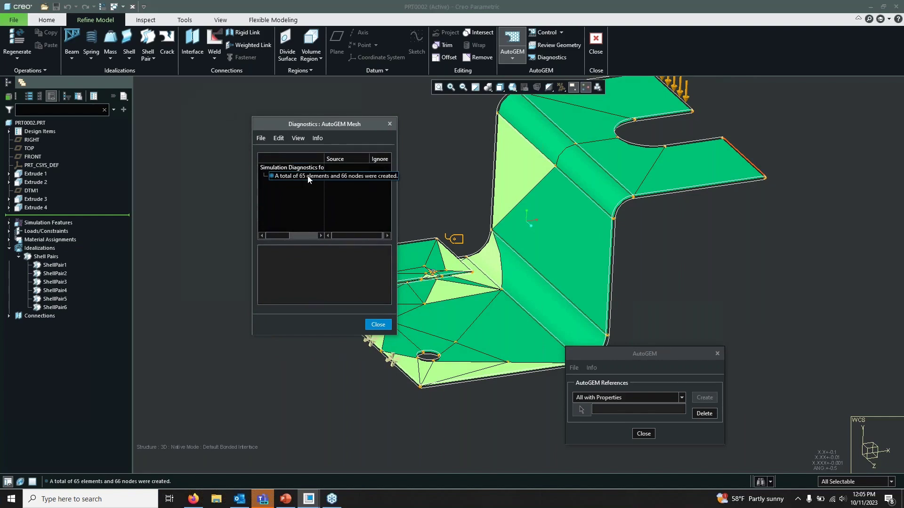
pyautogui.click(389, 124)
pyautogui.click(717, 354)
pyautogui.click(455, 267)
# Examine the overlap between the small plate's end and the constrained edge of the base flange
pyautogui.scroll(-3, 414, 256)
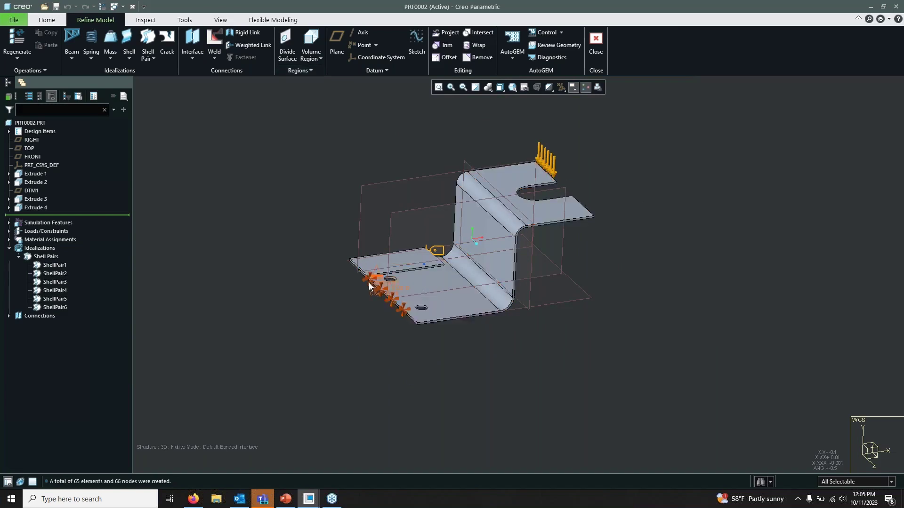
pyautogui.scroll(5, 377, 278)
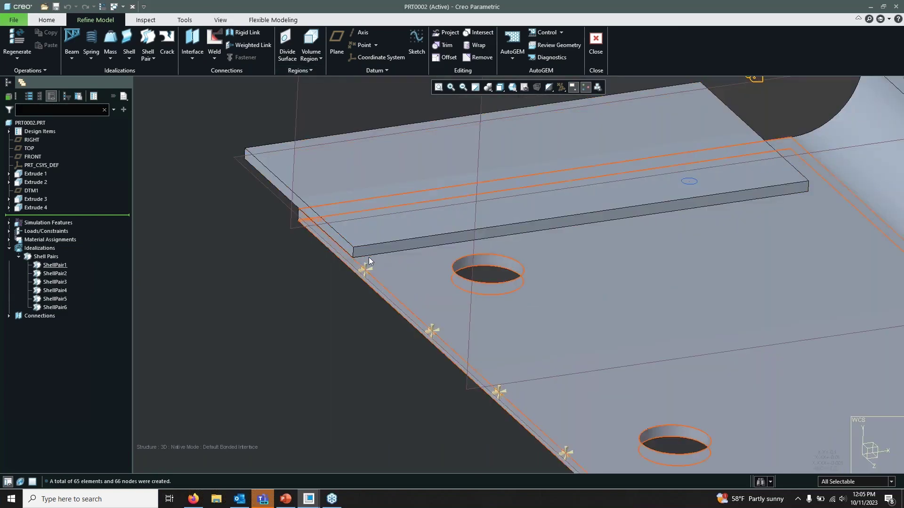
pyautogui.scroll(3, 321, 262)
pyautogui.scroll(3, 321, 262)
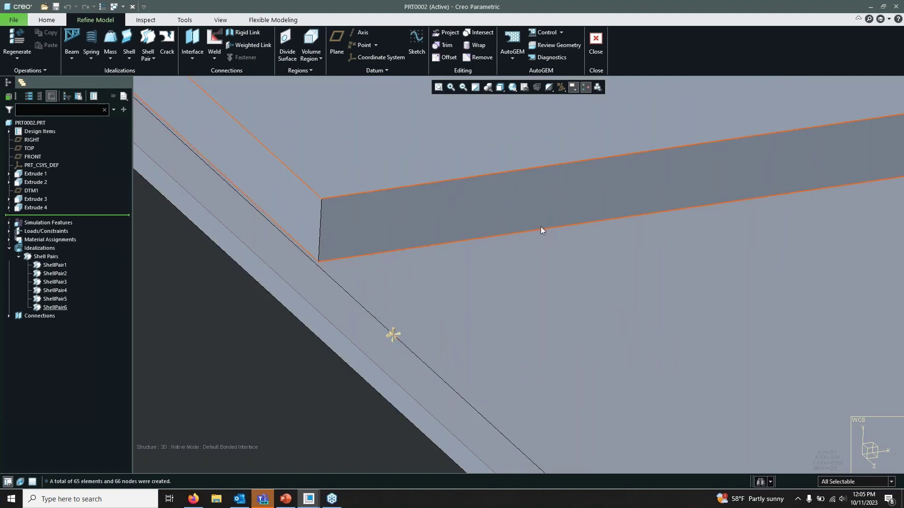
pyautogui.scroll(-6, 646, 211)
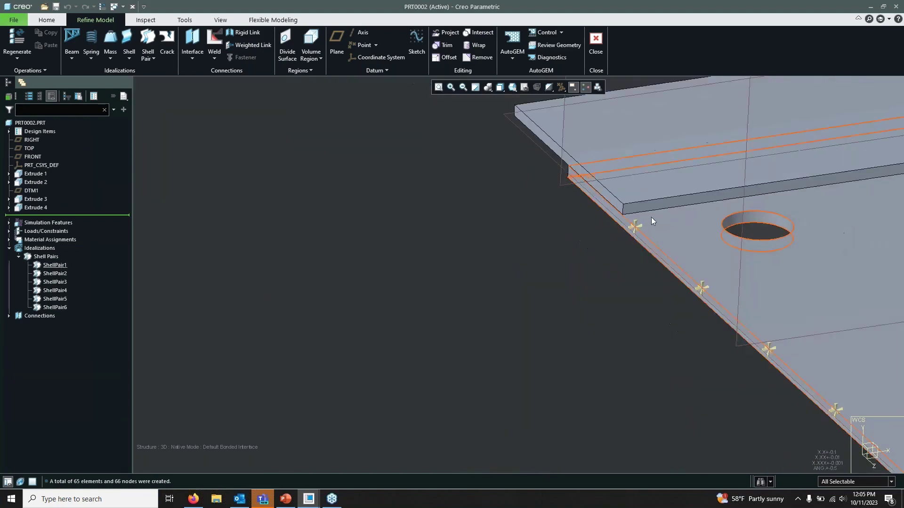
pyautogui.scroll(-3, 479, 271)
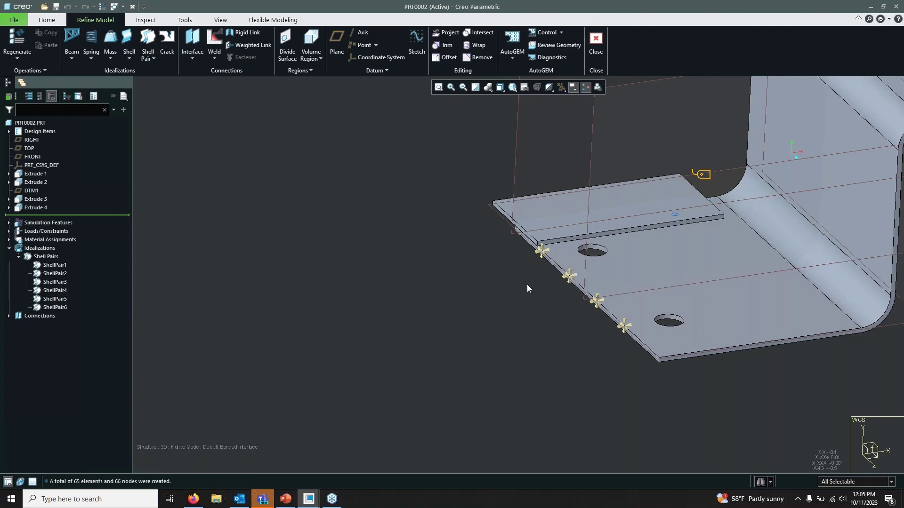
pyautogui.scroll(3, 311, 271)
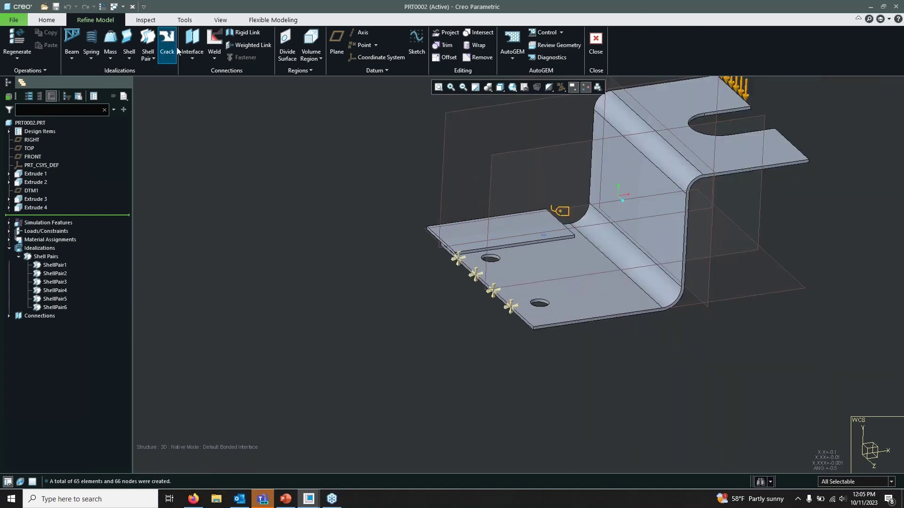
pyautogui.scroll(-1, 539, 208)
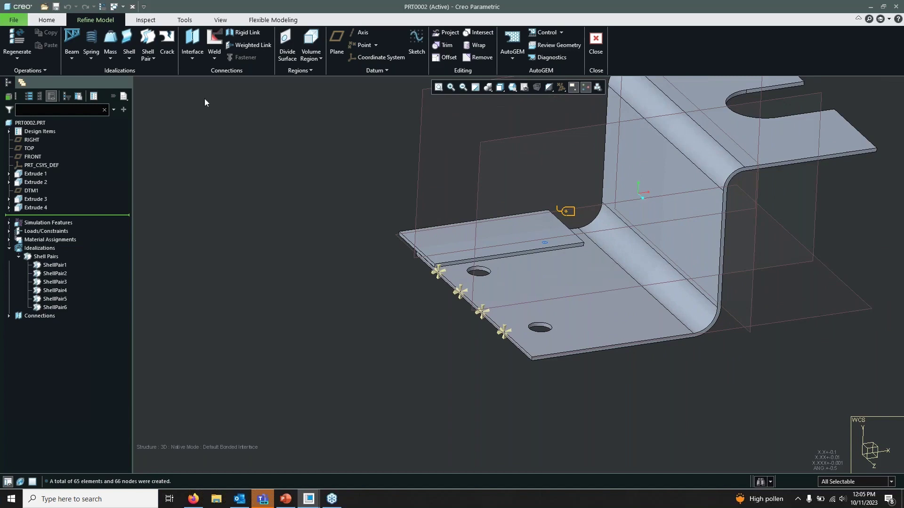
# Start a new material definition and review the property fields for Orthotropic and Transversely Isotropic symmetry
pyautogui.click(62, 19)
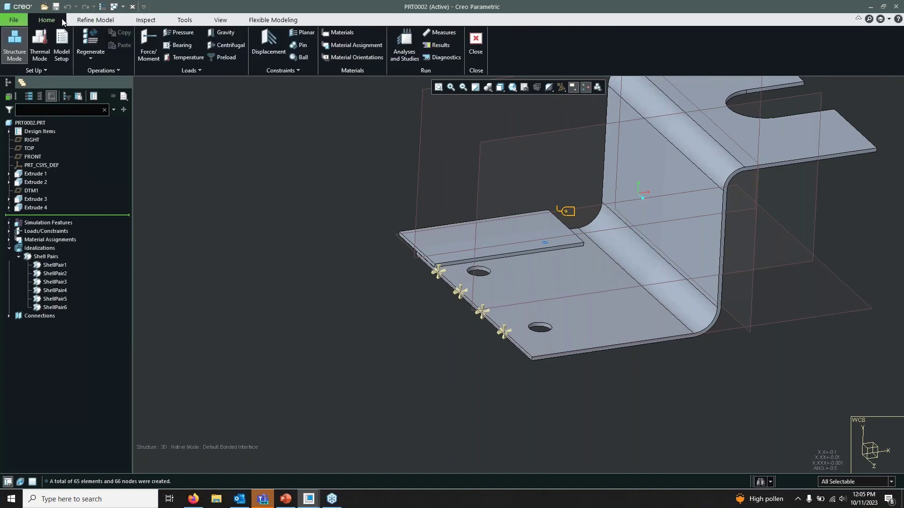
pyautogui.click(338, 32)
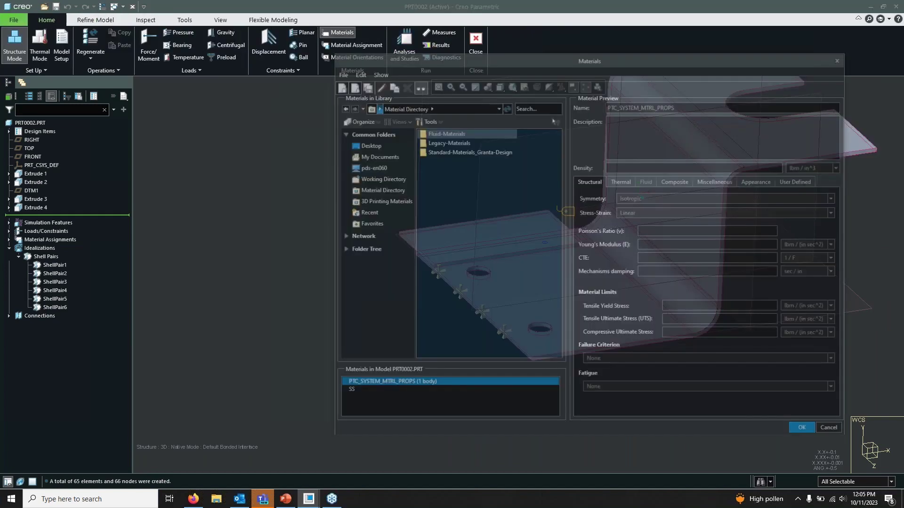
pyautogui.click(342, 88)
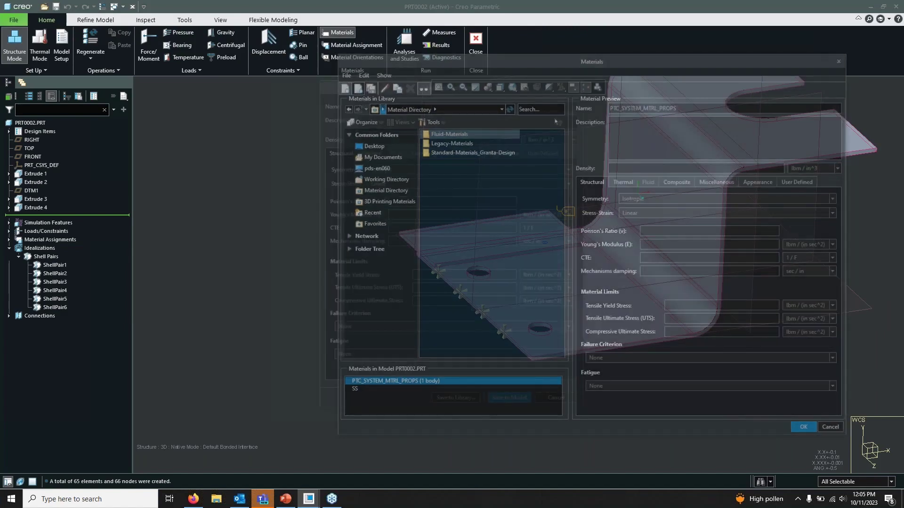
pyautogui.click(422, 167)
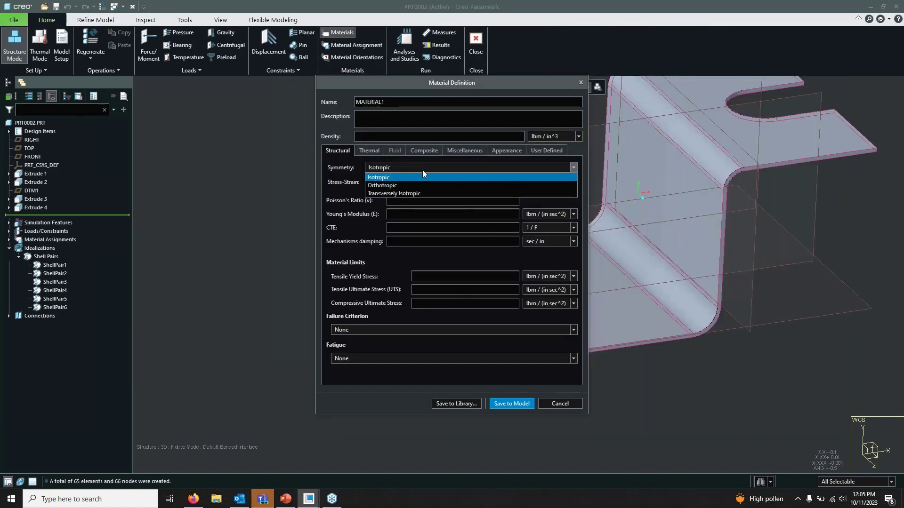
pyautogui.click(424, 180)
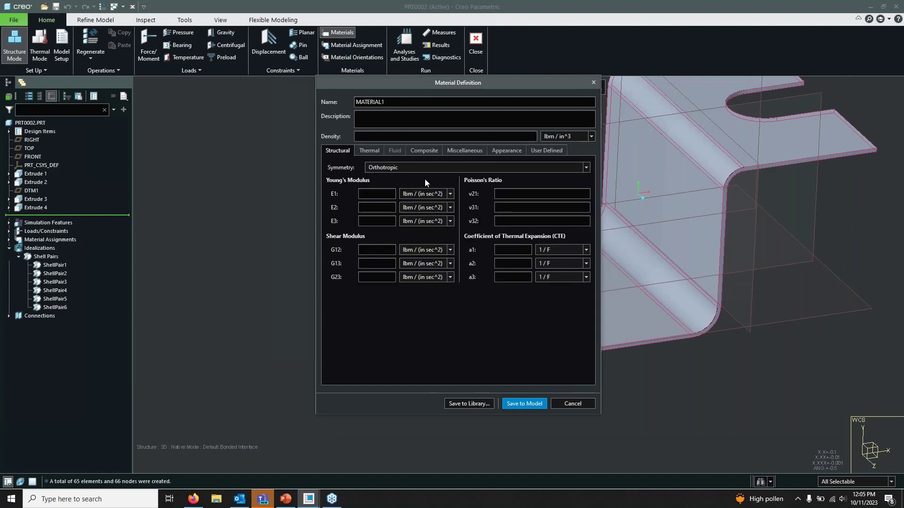
pyautogui.click(409, 166)
pyautogui.click(414, 190)
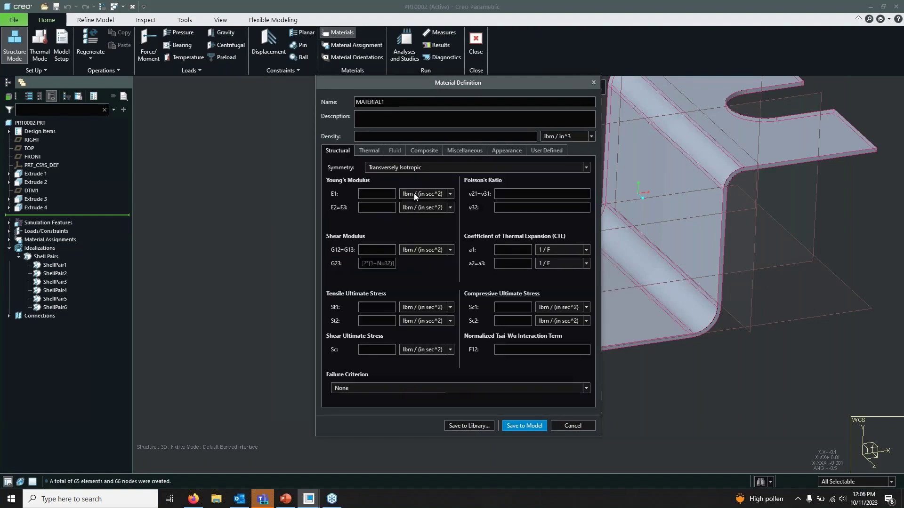
# Return the symmetry to Orthotropic to review its fields, and discard the new material and leave the materials library
pyautogui.click(416, 169)
pyautogui.click(418, 186)
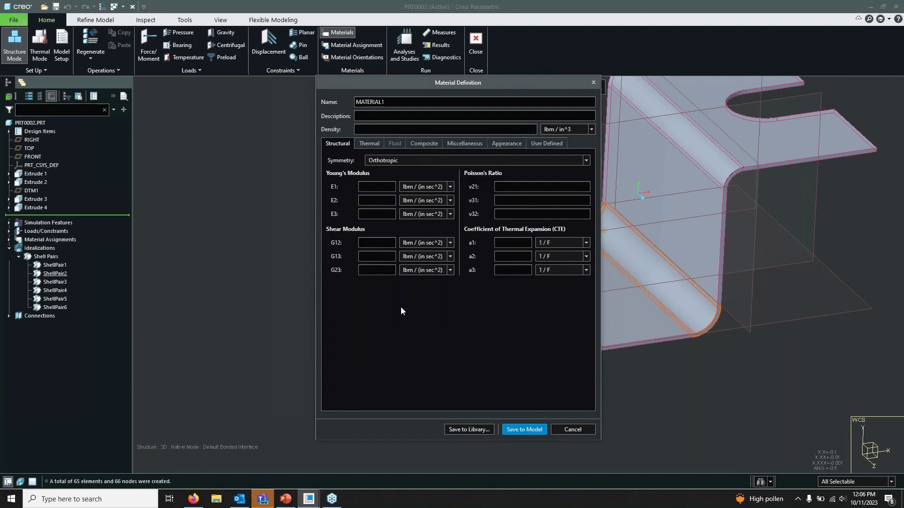
pyautogui.click(572, 429)
pyautogui.click(476, 280)
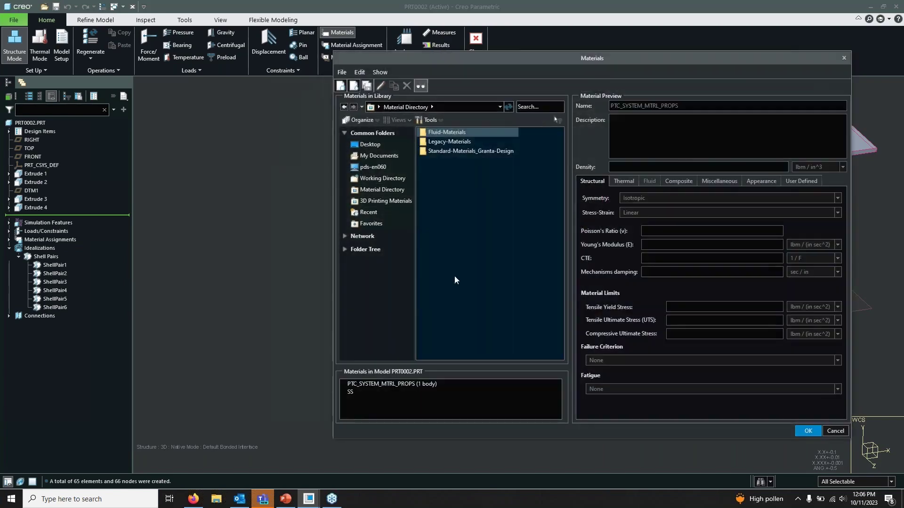
pyautogui.click(845, 58)
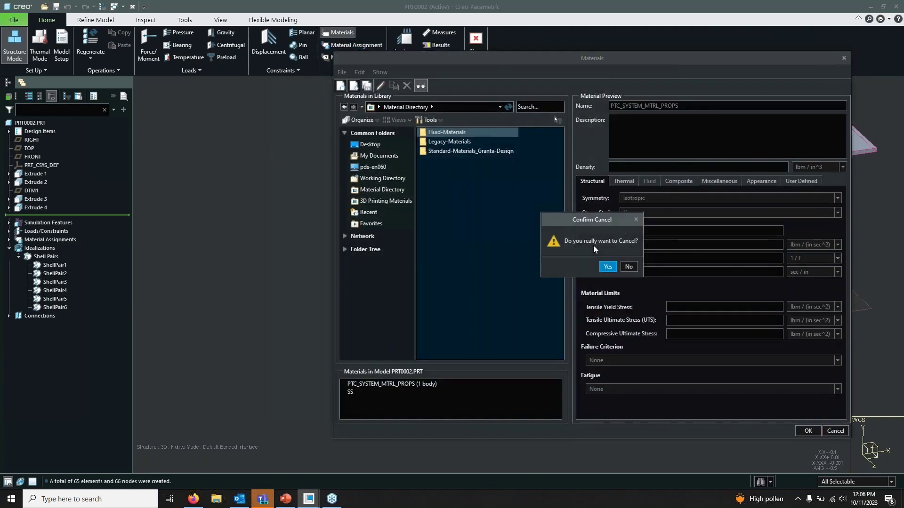
pyautogui.click(608, 266)
# Start a material assignment for the part and open a new material orientation definition from it
pyautogui.click(340, 50)
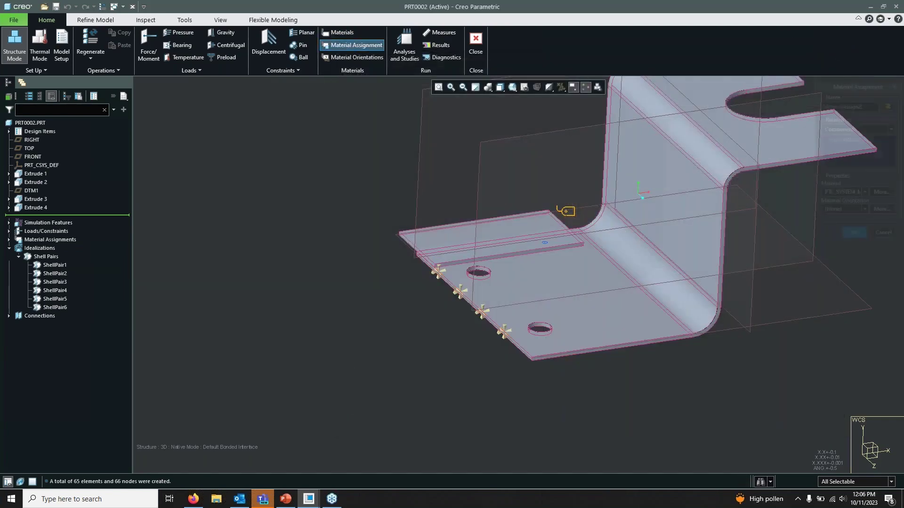
pyautogui.click(855, 213)
pyautogui.click(850, 223)
pyautogui.click(857, 213)
pyautogui.click(857, 212)
pyautogui.click(884, 212)
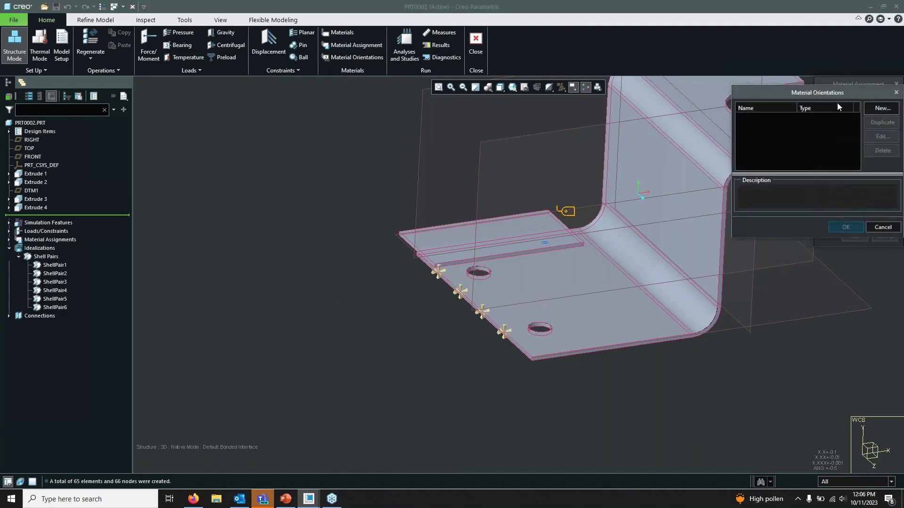
pyautogui.click(878, 108)
pyautogui.moveTo(878, 92); pyautogui.dragTo(548, 83)
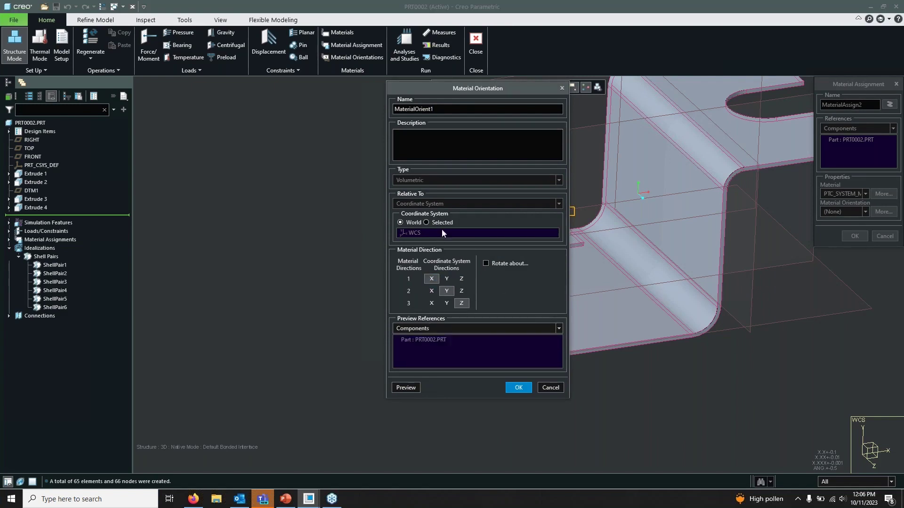
# Review the orientation's rotation-angle option against the bracket, and cancel both the material orientation and the material assignment
pyautogui.click(519, 266)
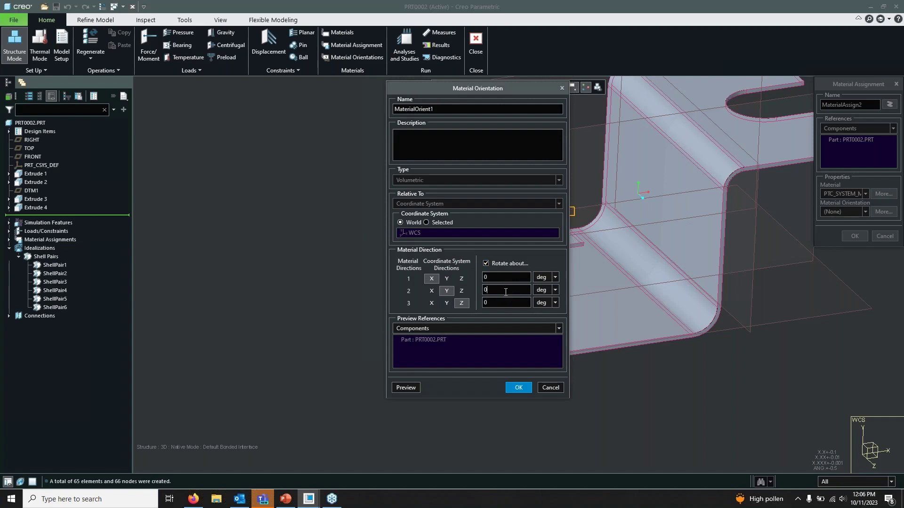
pyautogui.click(506, 263)
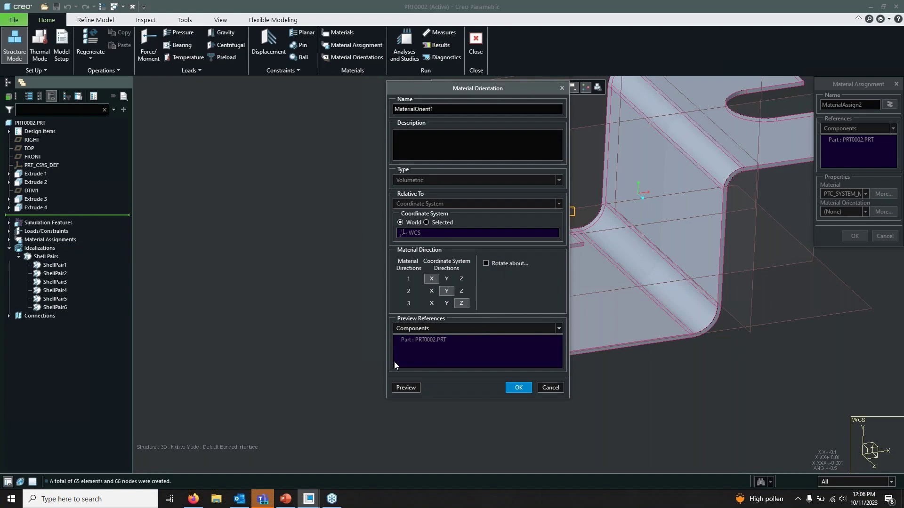
pyautogui.scroll(-2, 244, 277)
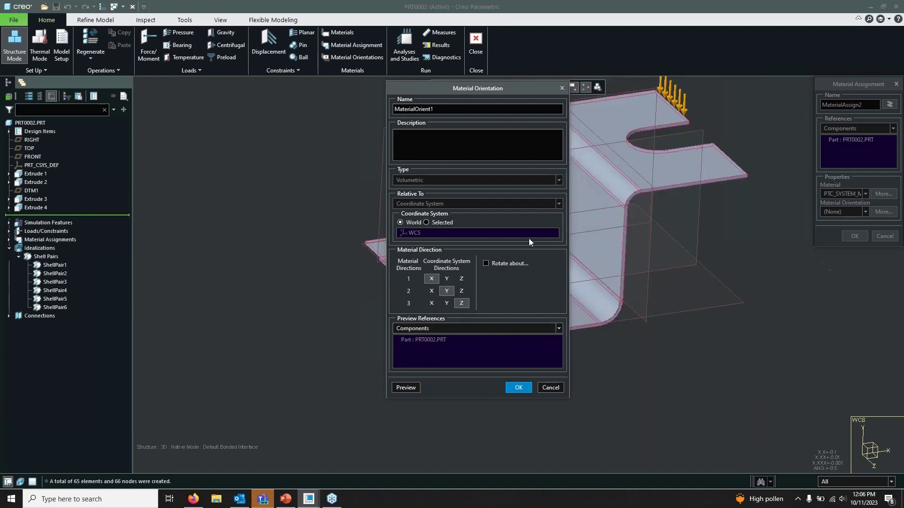
pyautogui.moveTo(538, 86); pyautogui.dragTo(301, 131)
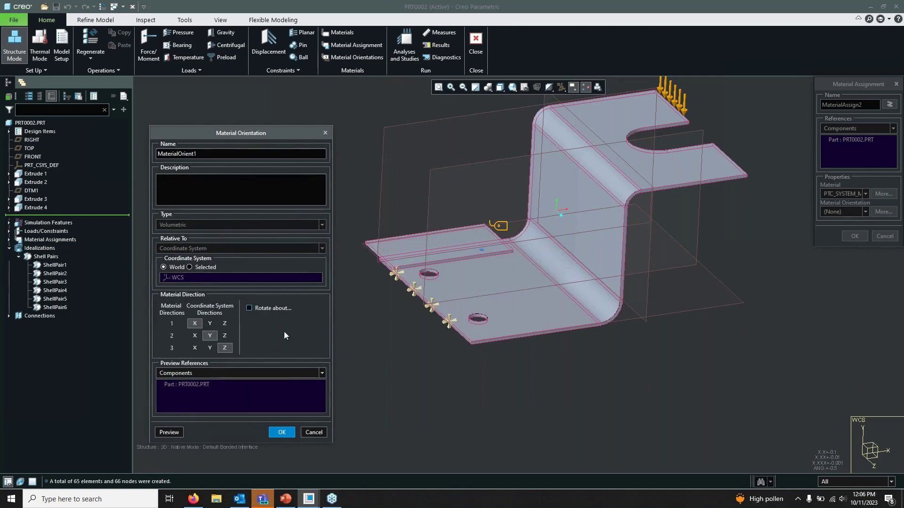
pyautogui.click(325, 133)
pyautogui.scroll(3, 417, 313)
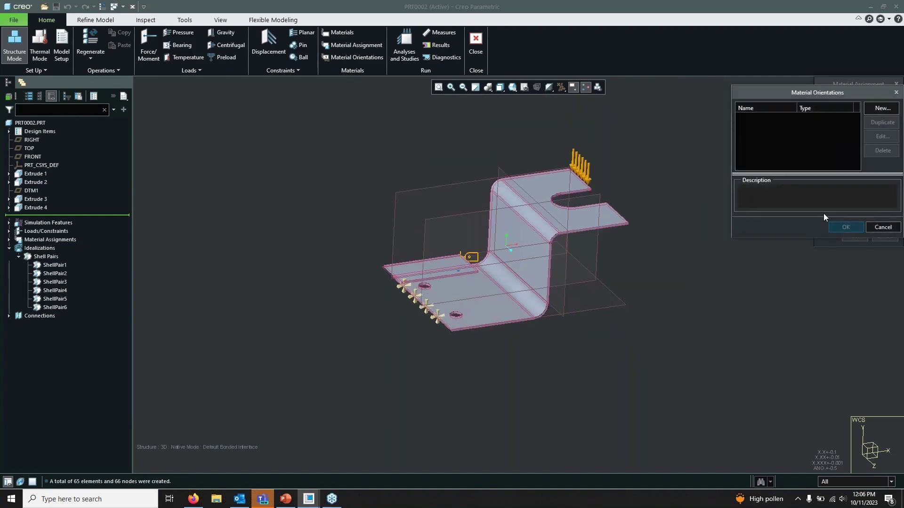
pyautogui.click(883, 227)
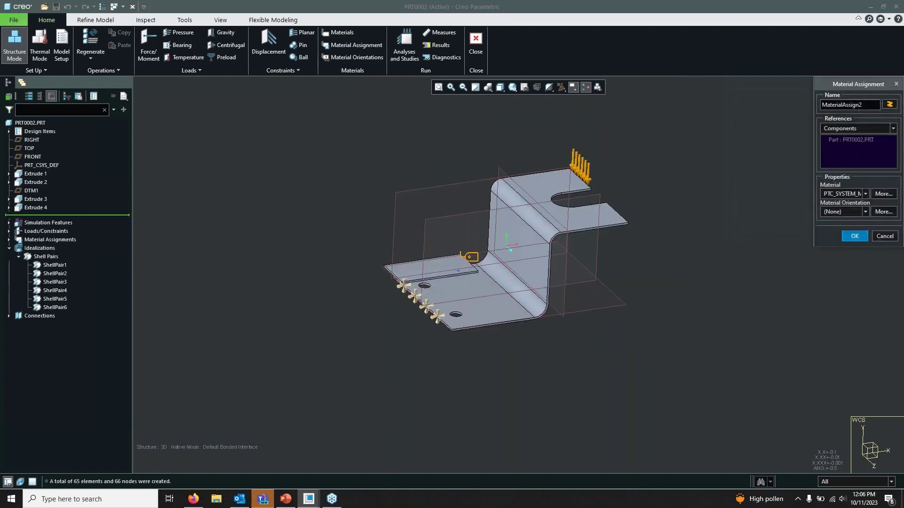
pyautogui.click(883, 236)
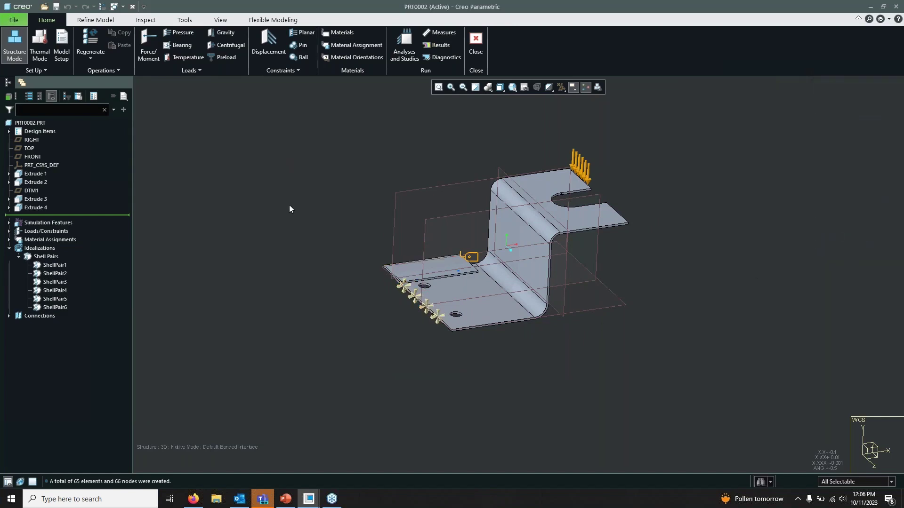
# Switch to the PRT0003.PRT model
pyautogui.click(123, 7)
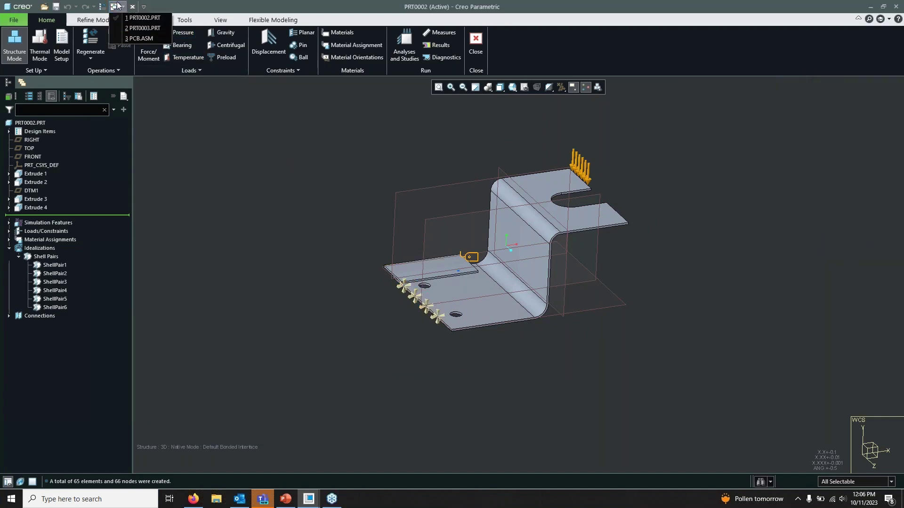
pyautogui.click(135, 27)
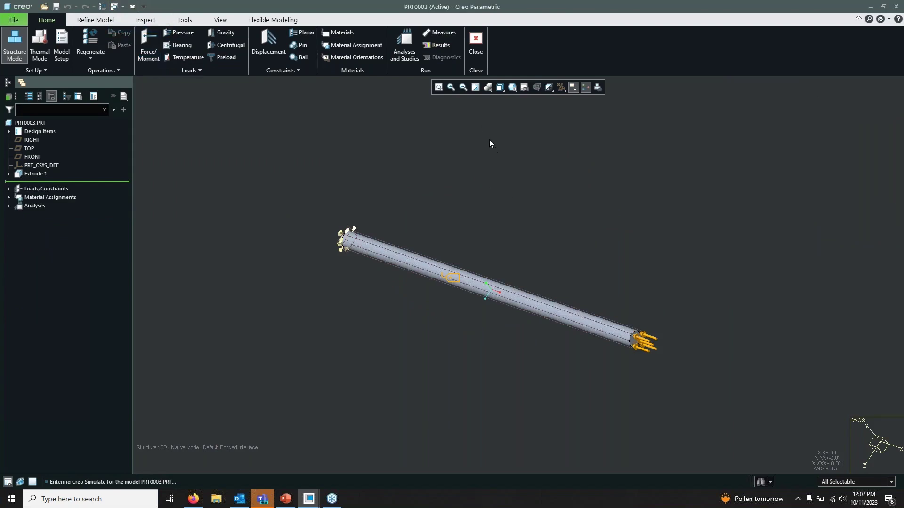
# Run the static analysis Analysis1 on the rod, deleting its existing output files, and close the run status
pyautogui.moveTo(490, 145)
pyautogui.mouseDown(button='middle')
pyautogui.moveTo(557, 190)
pyautogui.moveTo(581, 221)
pyautogui.moveTo(553, 218)
pyautogui.moveTo(536, 238)
pyautogui.moveTo(517, 196)
pyautogui.moveTo(538, 141)
pyautogui.moveTo(589, 168)
pyautogui.moveTo(591, 182)
pyautogui.mouseUp(button='middle')
pyautogui.scroll(-6, 495, 372)
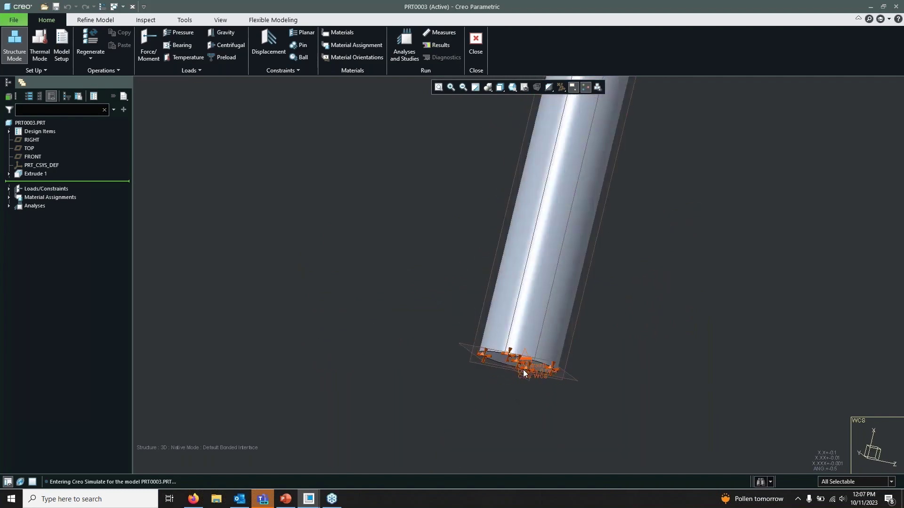
pyautogui.scroll(5, 523, 374)
pyautogui.scroll(-5, 565, 162)
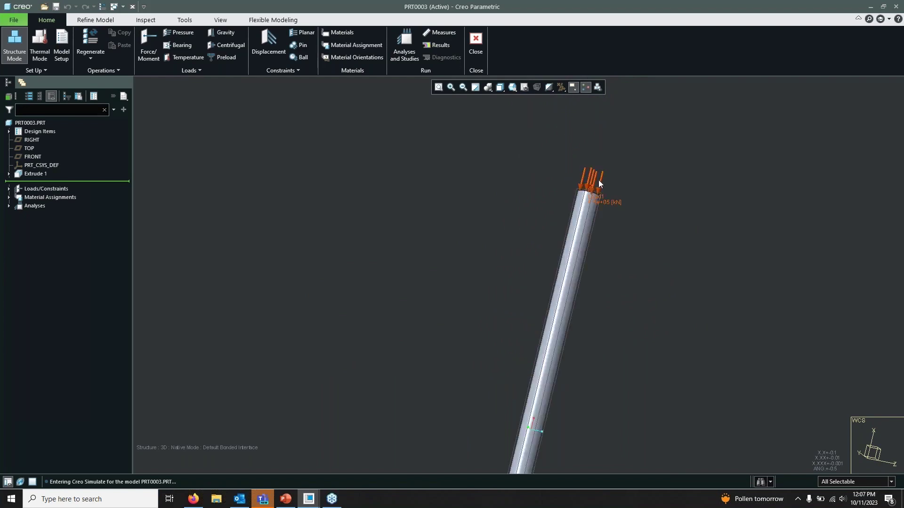
pyautogui.moveTo(673, 206)
pyautogui.mouseDown(button='middle')
pyautogui.moveTo(698, 253)
pyautogui.moveTo(743, 255)
pyautogui.moveTo(767, 244)
pyautogui.moveTo(747, 212)
pyautogui.moveTo(703, 217)
pyautogui.mouseUp(button='middle')
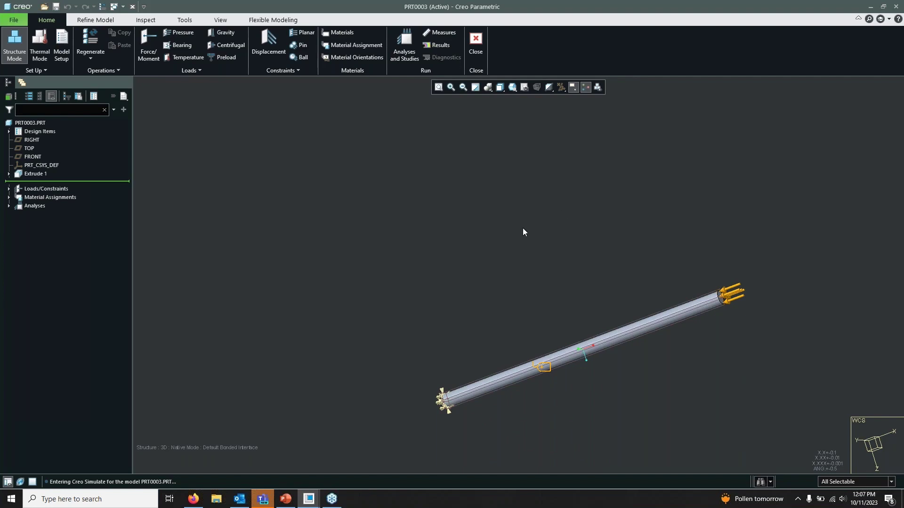
pyautogui.click(404, 47)
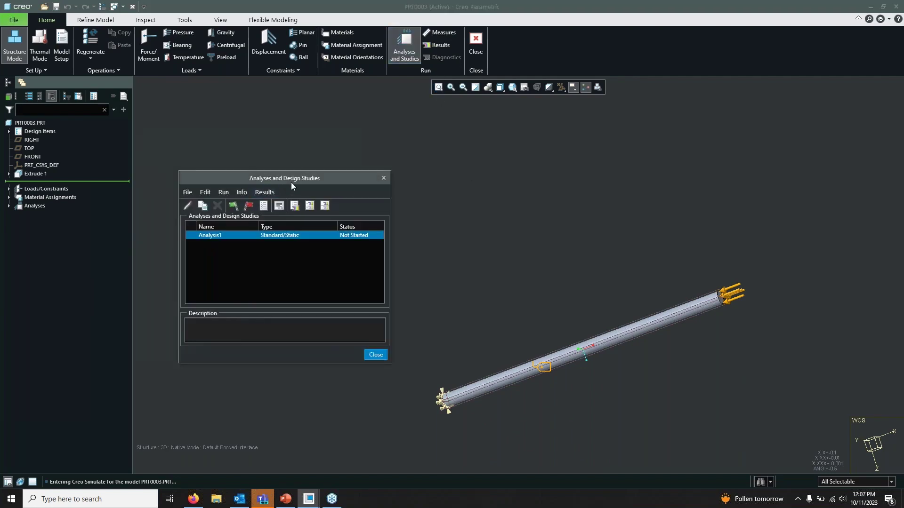
pyautogui.click(230, 209)
pyautogui.click(477, 267)
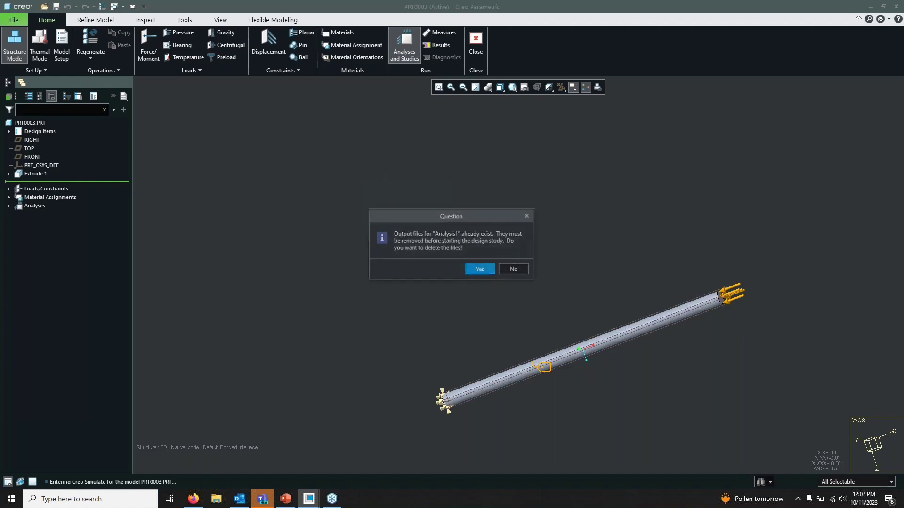
pyautogui.click(478, 265)
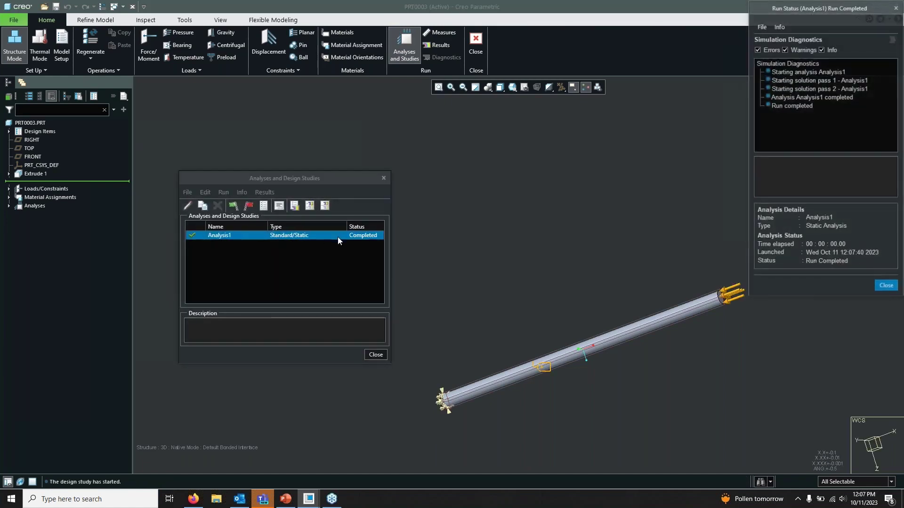
pyautogui.moveTo(838, 16); pyautogui.dragTo(630, 108)
pyautogui.click(679, 387)
# Show the Analysis1 results as a von Mises stress fringe plot with the units set to psi
pyautogui.click(299, 208)
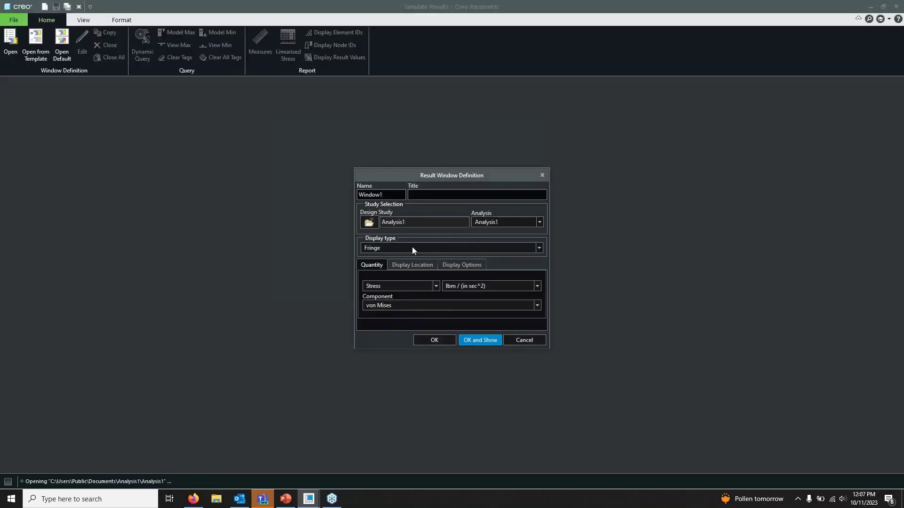
pyautogui.click(481, 340)
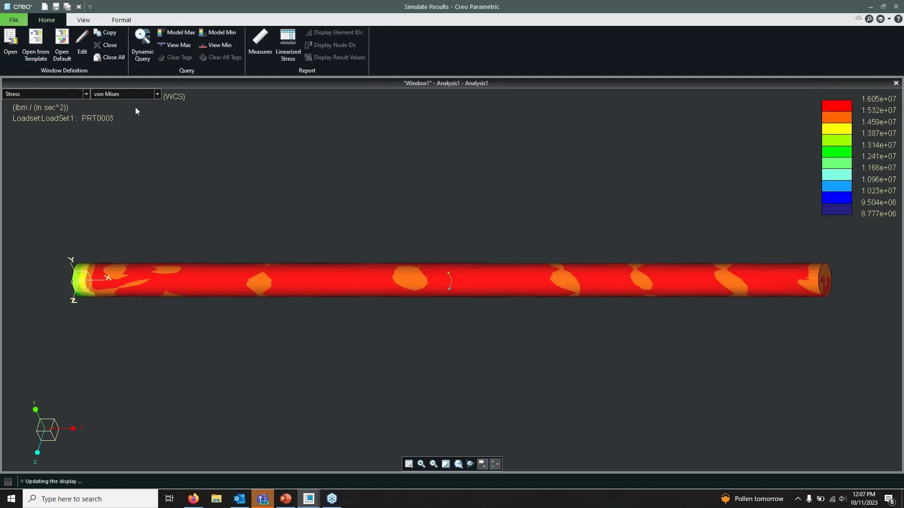
pyautogui.click(82, 47)
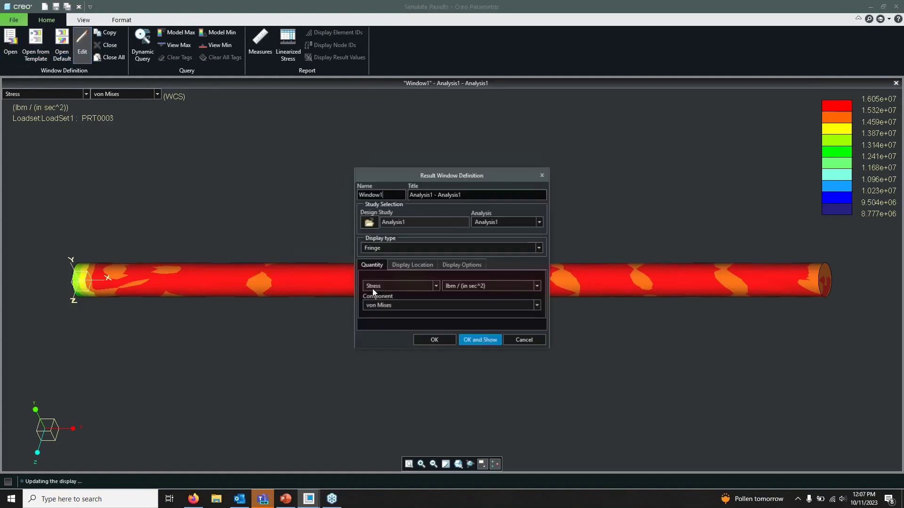
pyautogui.click(479, 286)
pyautogui.click(492, 393)
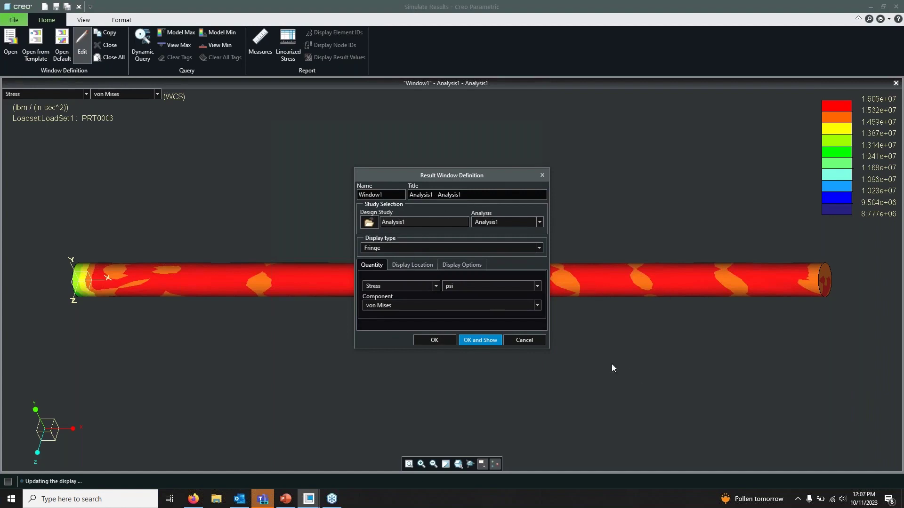
pyautogui.click(497, 344)
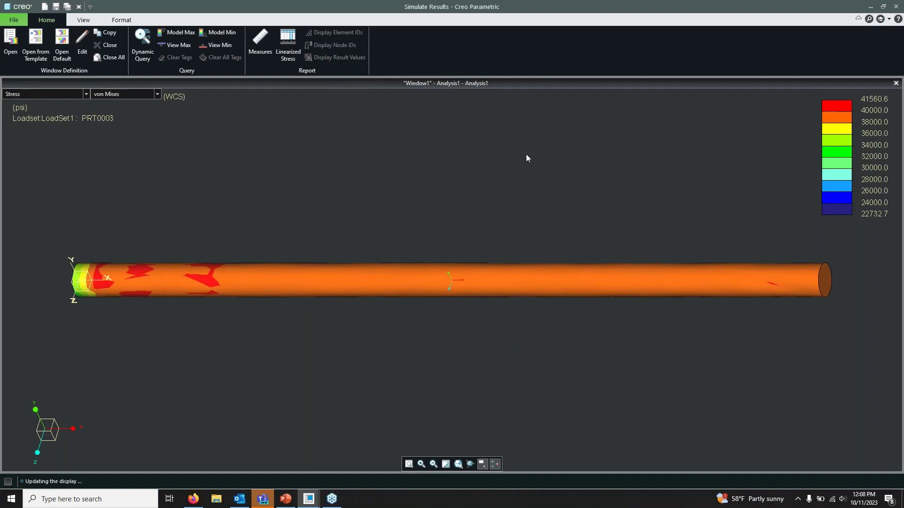
# Examine the stress distribution near the rod's constrained end, and leave the results without saving the result window
pyautogui.scroll(-2, 233, 265)
pyautogui.scroll(4, 132, 277)
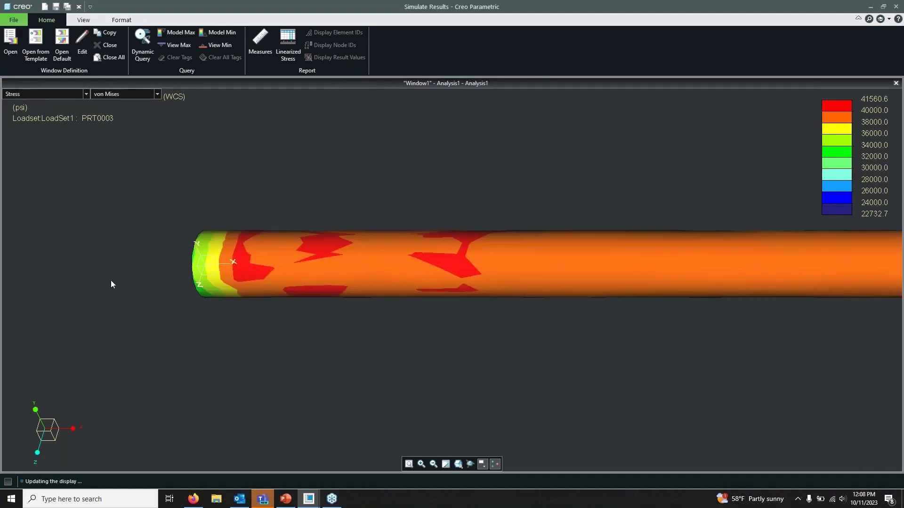
pyautogui.moveTo(172, 262)
pyautogui.mouseDown(button='middle')
pyautogui.moveTo(239, 253)
pyautogui.moveTo(178, 252)
pyautogui.mouseUp(button='middle')
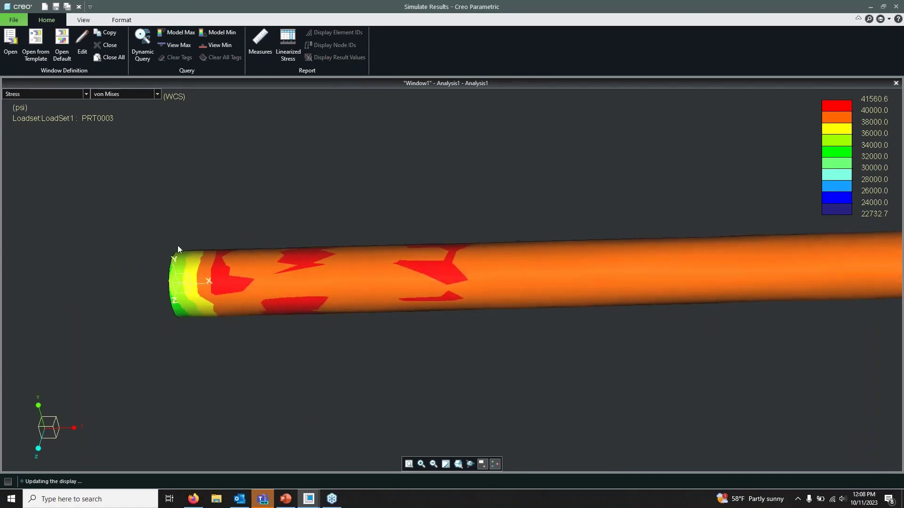
pyautogui.scroll(-2, 462, 278)
pyautogui.scroll(-2, 452, 235)
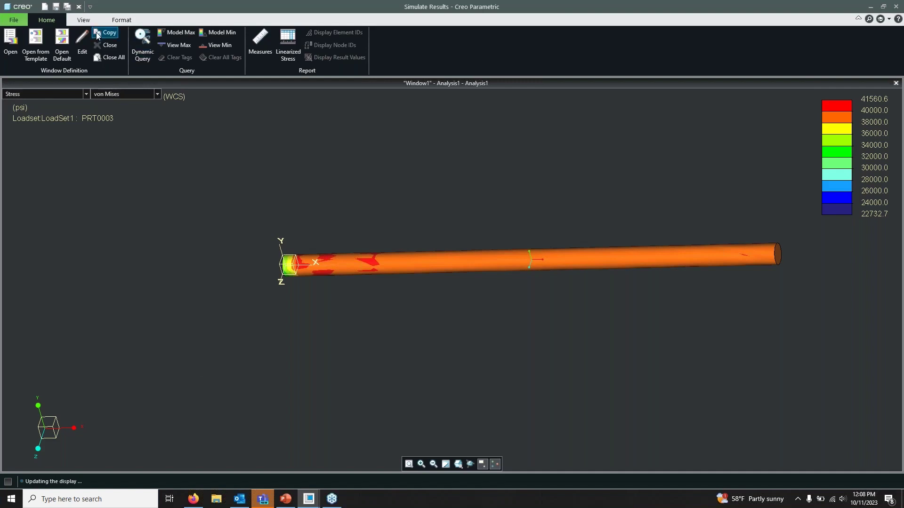
pyautogui.click(79, 6)
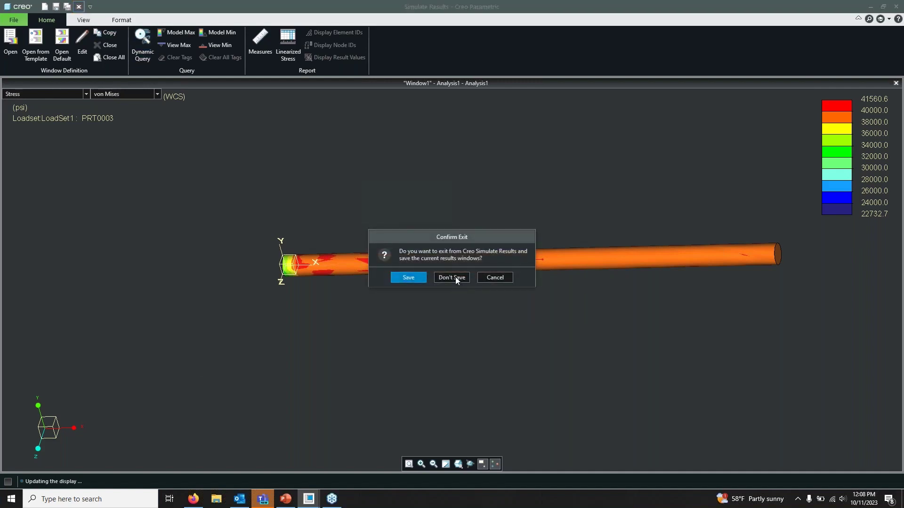
pyautogui.click(453, 277)
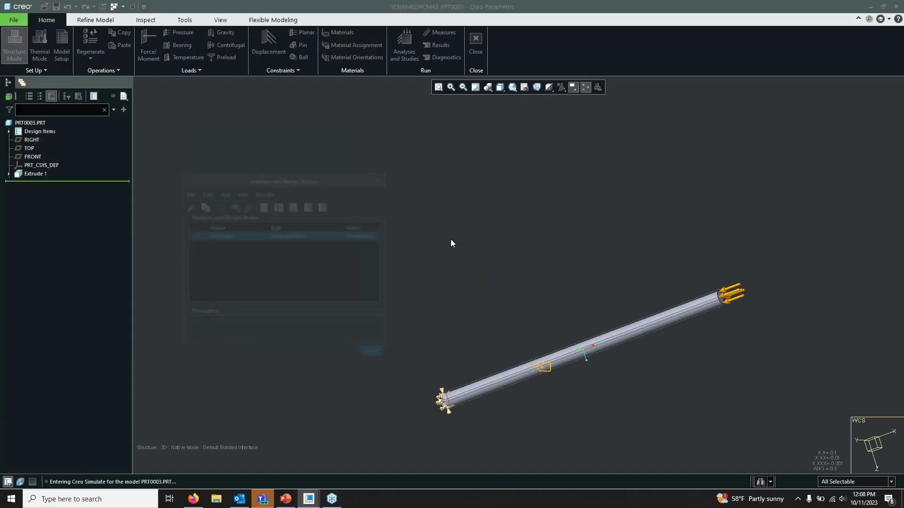
# Create a buckling analysis named Analysis2 based on static analysis Analysis1 and LoadSet1, with 4 buckling modes
pyautogui.scroll(3, 513, 174)
pyautogui.scroll(-4, 548, 291)
pyautogui.scroll(1, 551, 295)
pyautogui.click(188, 192)
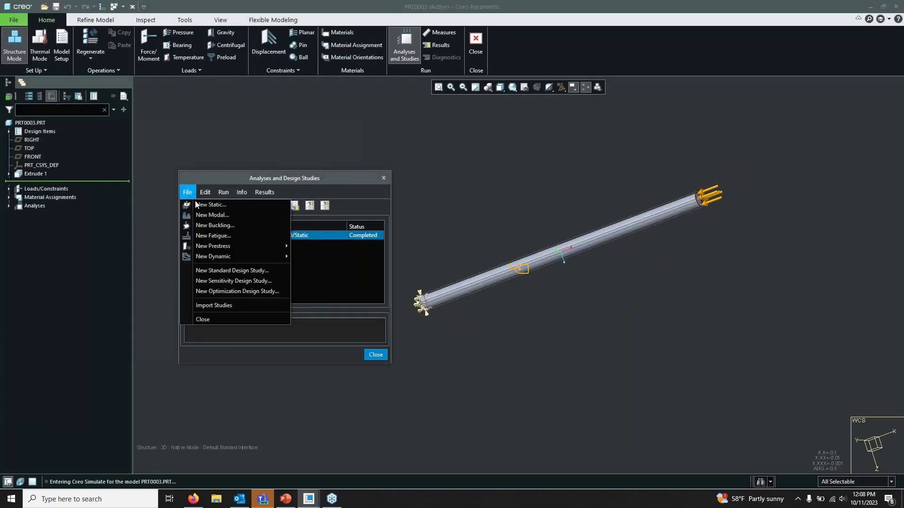
pyautogui.click(215, 225)
pyautogui.moveTo(450, 148); pyautogui.dragTo(205, 130)
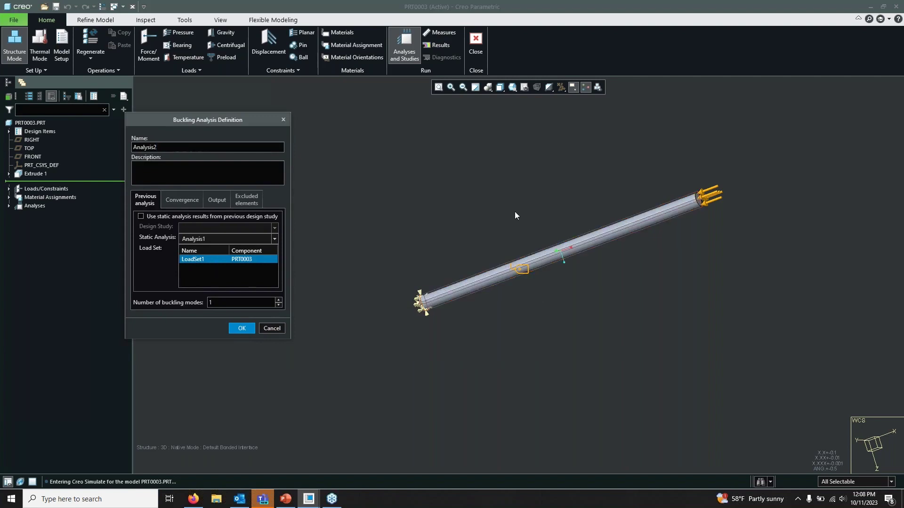
pyautogui.doubleClick(223, 304)
pyautogui.write('16')
pyautogui.press('BackSpace')
pyautogui.press('BackSpace')
pyautogui.write('4')
pyautogui.click(241, 329)
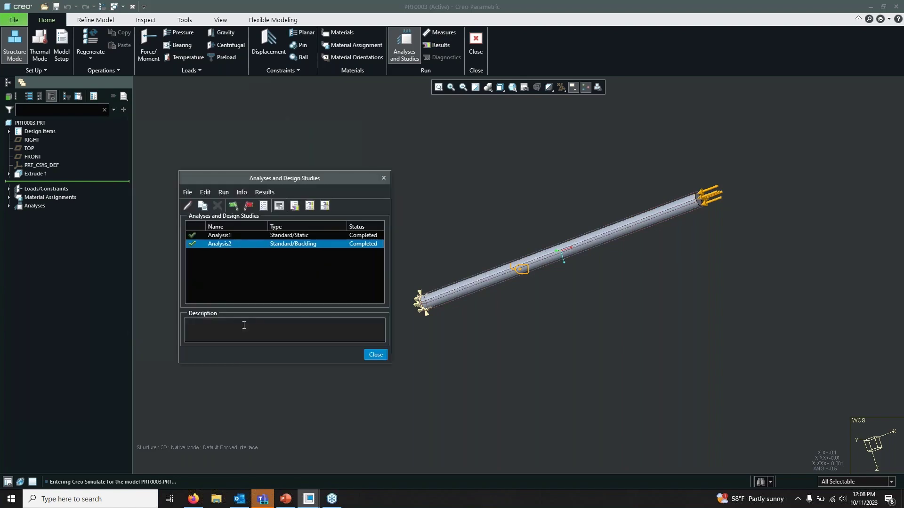
# Run the buckling analysis Analysis2, deleting its existing output files, and close the run status
pyautogui.click(233, 206)
pyautogui.click(479, 268)
pyautogui.click(478, 268)
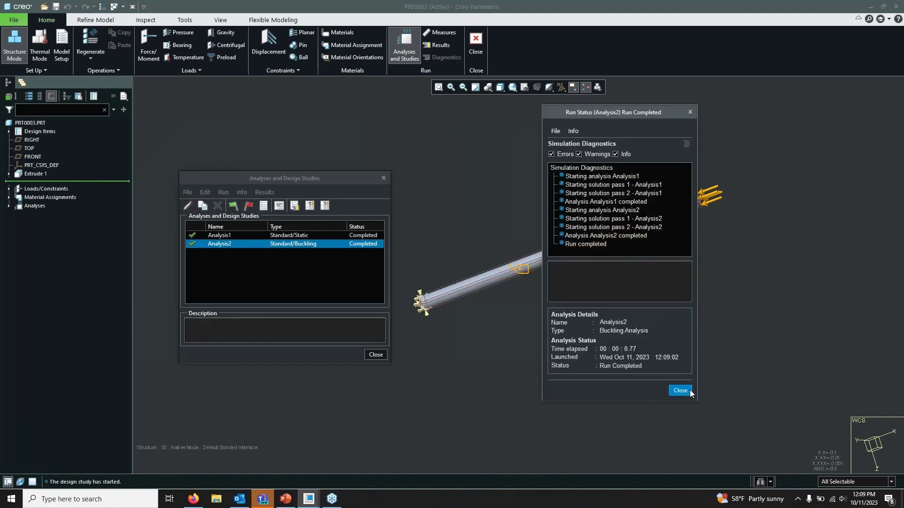
pyautogui.click(681, 387)
# Open the Analysis2 results and show buckling mode 1 as a displacement magnitude fringe plot in inches
pyautogui.click(295, 206)
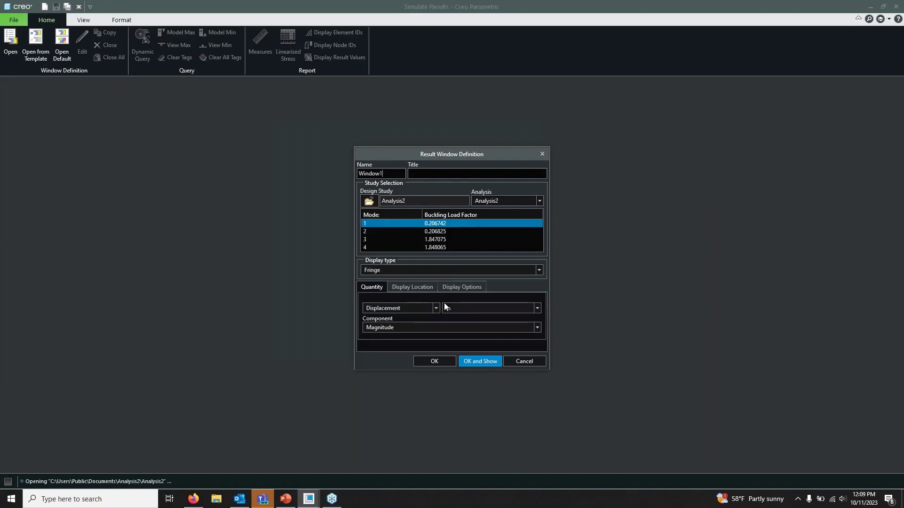
pyautogui.moveTo(436, 155); pyautogui.dragTo(150, 134)
pyautogui.click(153, 213)
pyautogui.click(161, 202)
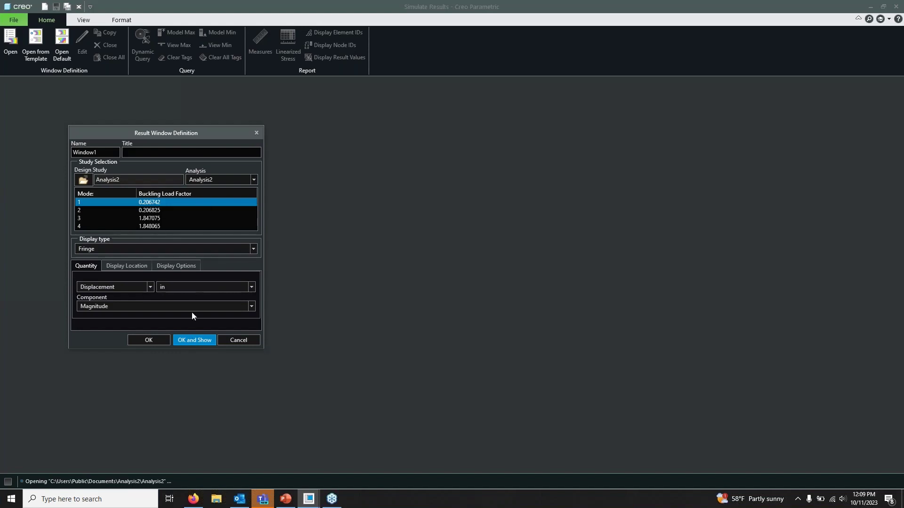
pyautogui.click(202, 340)
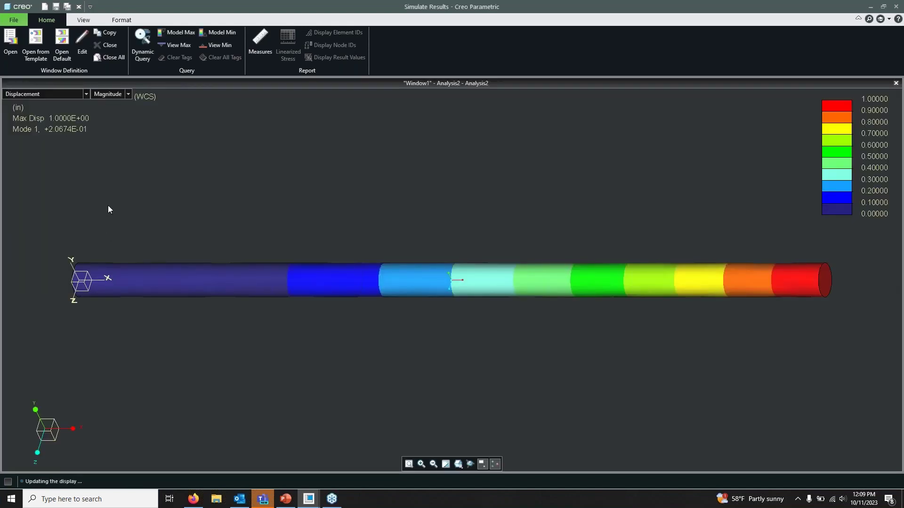
# Turn on the deformed shape for the mode 1 displacement plot and view the rod's bending from the side
pyautogui.scroll(5, 423, 283)
pyautogui.scroll(1, 444, 178)
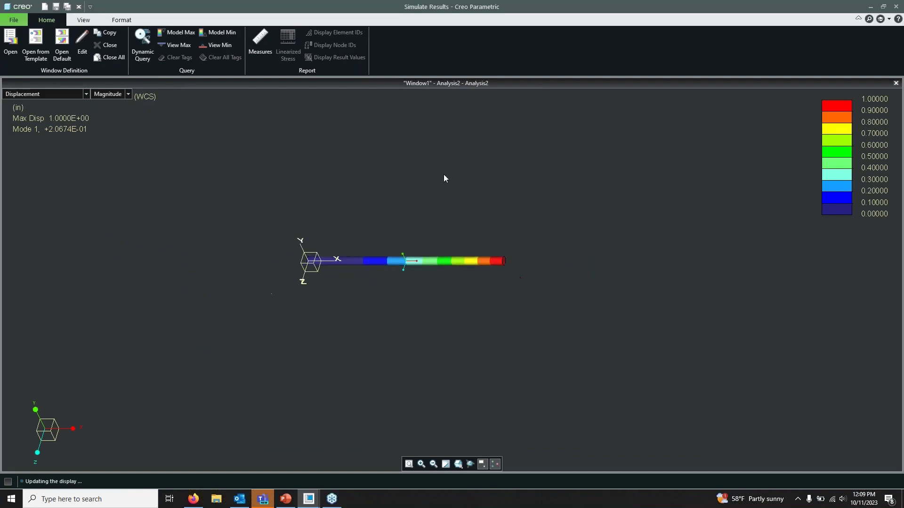
pyautogui.scroll(-3, 403, 282)
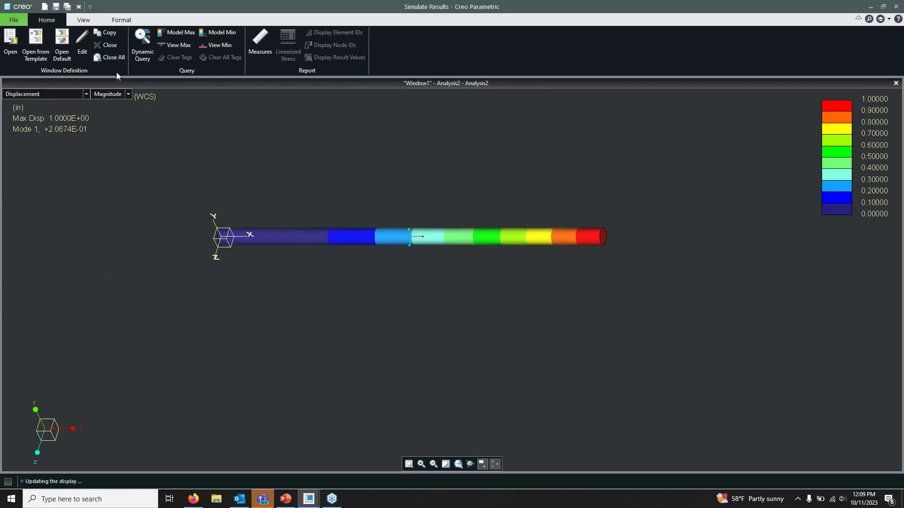
pyautogui.click(82, 53)
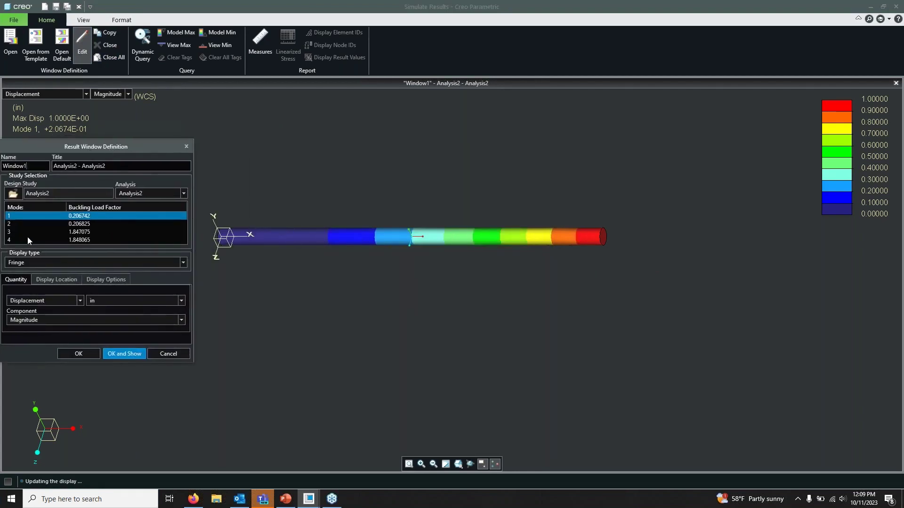
pyautogui.click(54, 280)
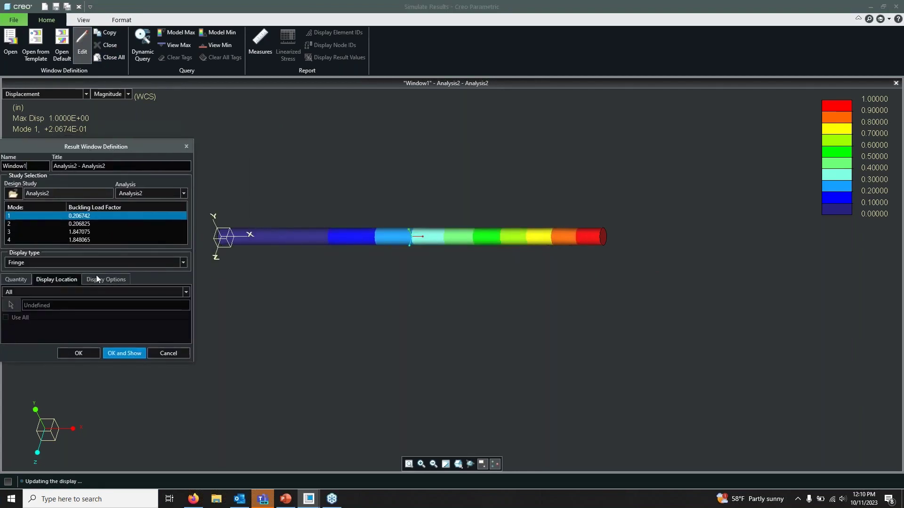
pyautogui.click(109, 280)
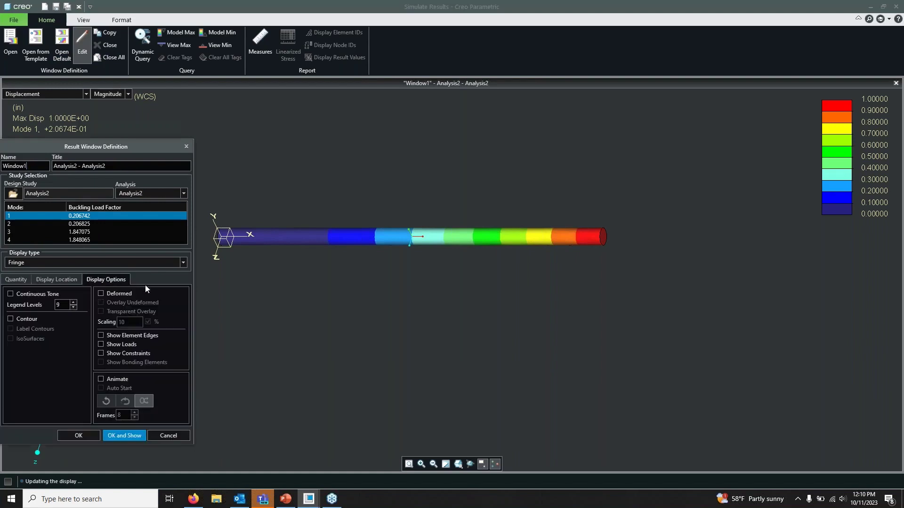
pyautogui.click(111, 294)
pyautogui.click(117, 436)
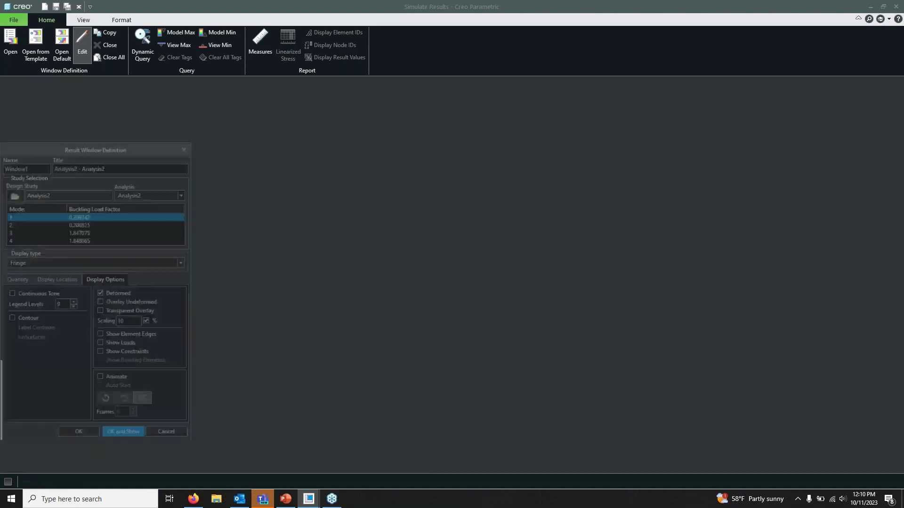
pyautogui.moveTo(573, 259)
pyautogui.mouseDown(button='middle')
pyautogui.moveTo(583, 189)
pyautogui.moveTo(598, 208)
pyautogui.moveTo(622, 179)
pyautogui.moveTo(589, 180)
pyautogui.moveTo(597, 189)
pyautogui.mouseUp(button='middle')
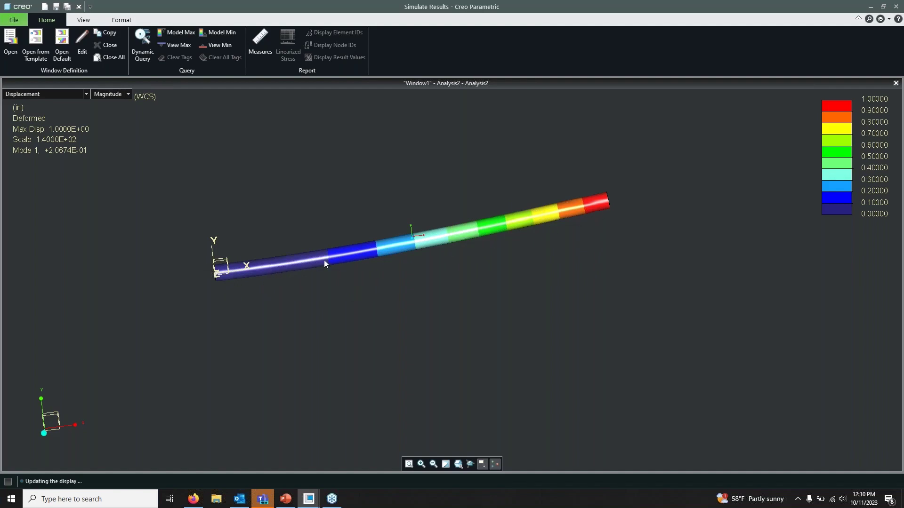
# Switch the deformed displacement plot to buckling mode 3
pyautogui.click(82, 45)
pyautogui.click(445, 198)
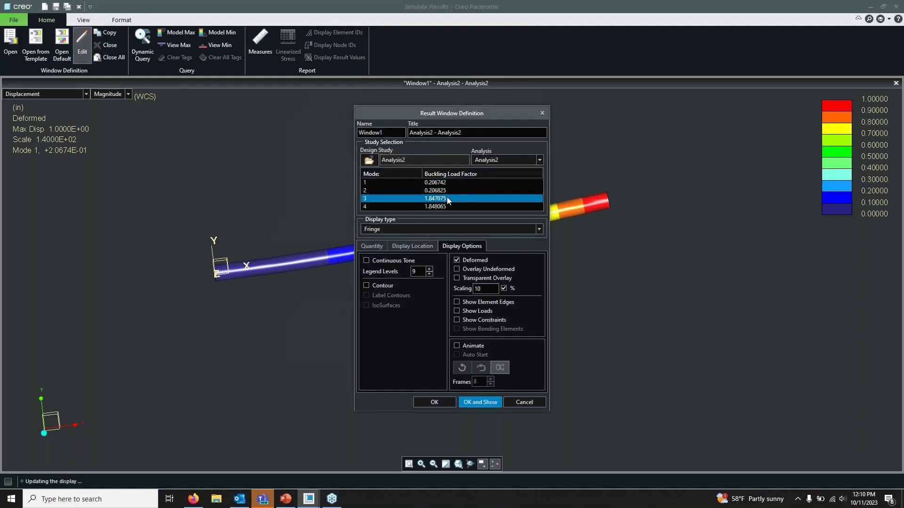
pyautogui.click(490, 402)
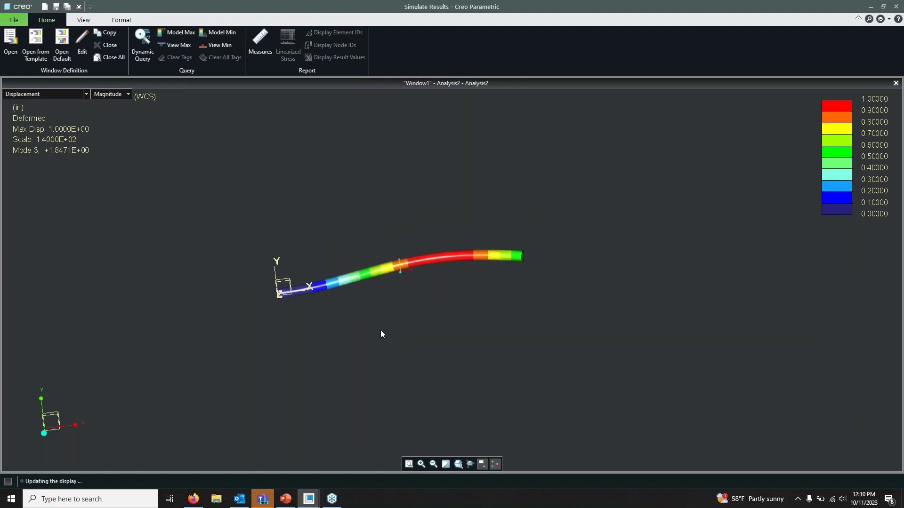
# Leave the buckling results without saving the result window and return to a side view of the rod model
pyautogui.click(78, 7)
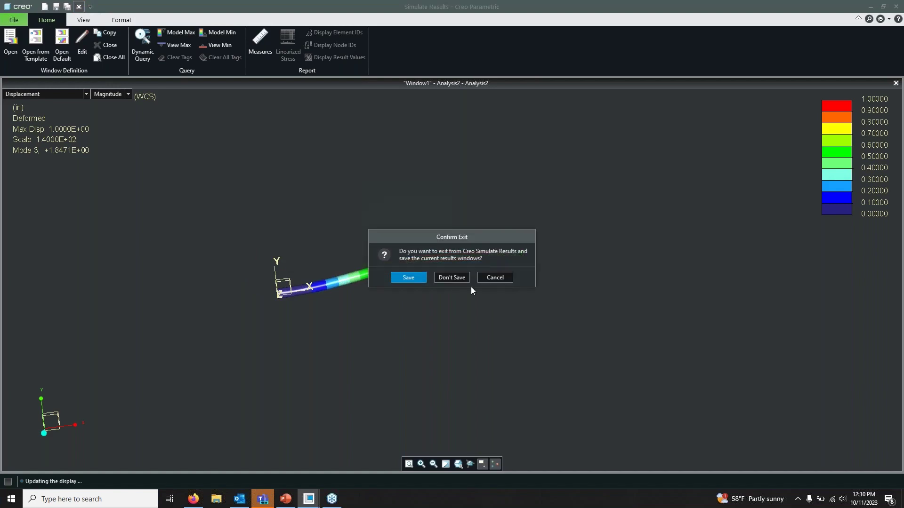
pyautogui.click(452, 277)
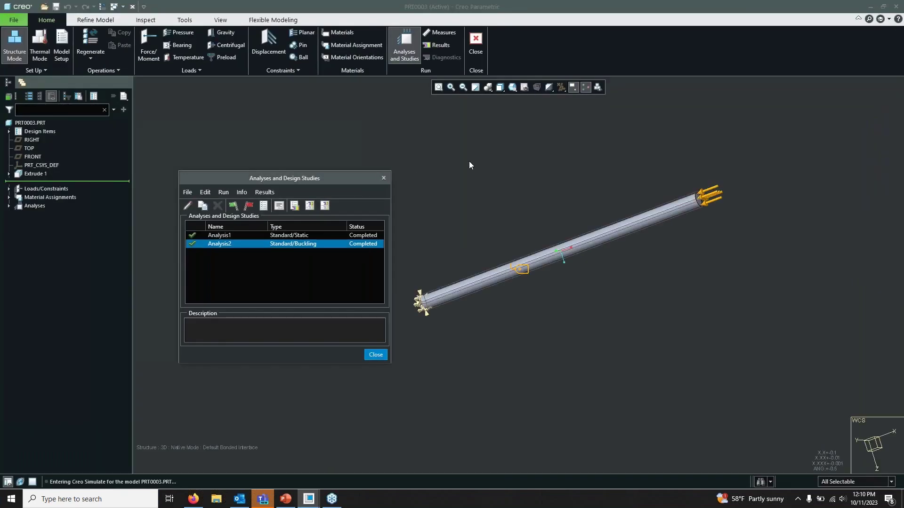
pyautogui.moveTo(529, 152)
pyautogui.mouseDown(button='middle')
pyautogui.moveTo(555, 142)
pyautogui.moveTo(511, 185)
pyautogui.mouseUp(button='middle')
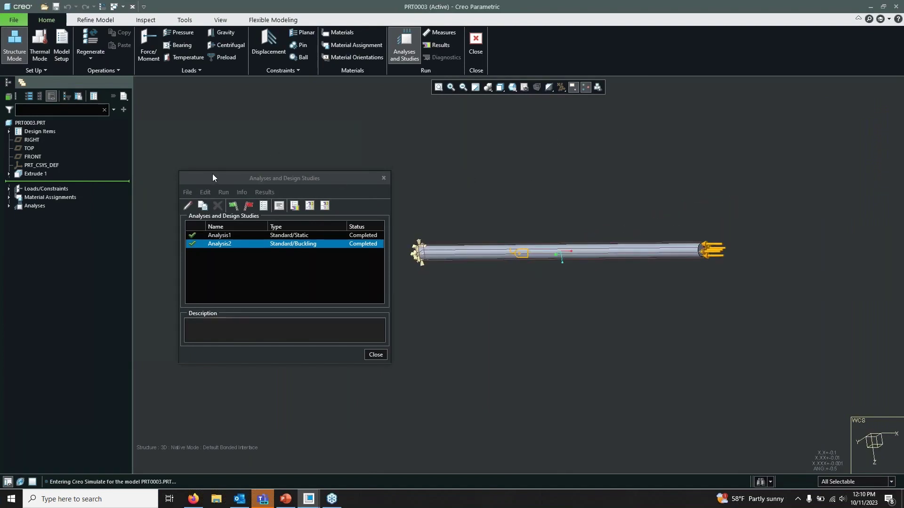
# Create a constrained modal analysis named Analysis3 using ConstraintSet1, with the number of modes set to 16
pyautogui.moveTo(213, 177); pyautogui.dragTo(174, 163)
pyautogui.click(149, 178)
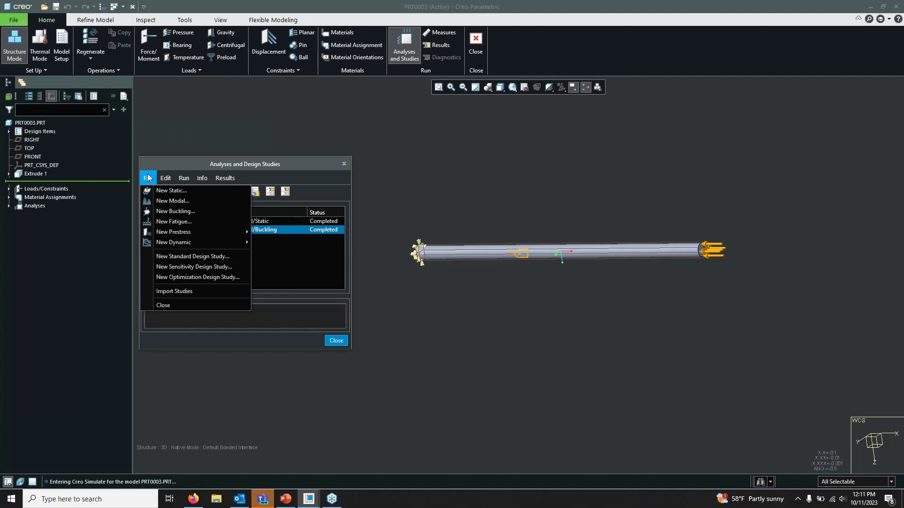
pyautogui.click(165, 200)
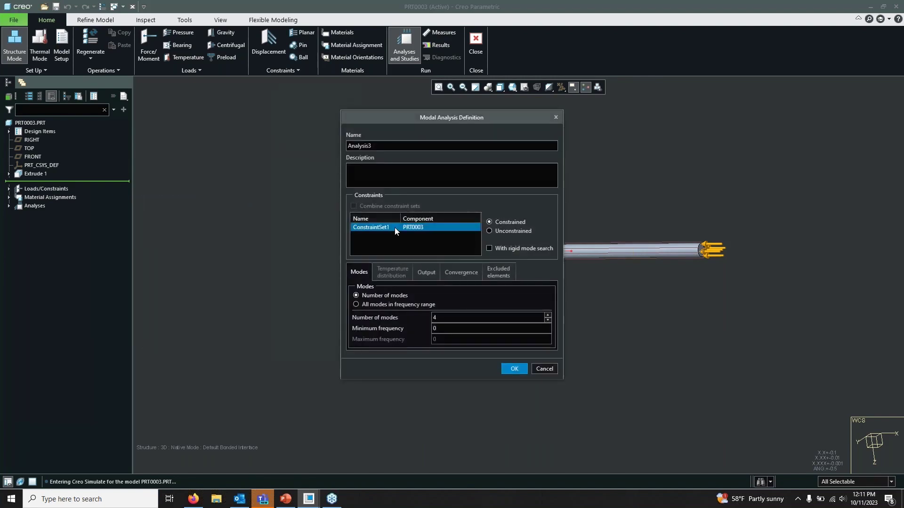
pyautogui.moveTo(459, 119); pyautogui.dragTo(215, 123)
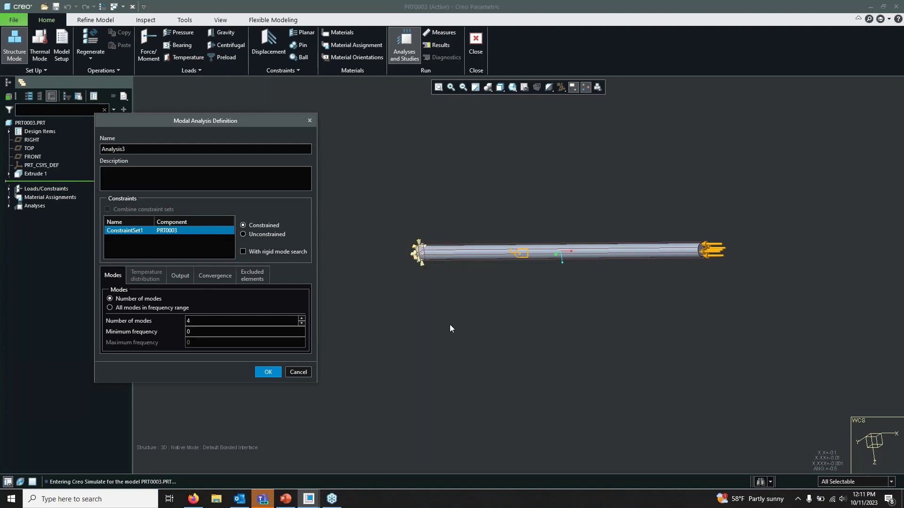
pyautogui.scroll(3, 406, 254)
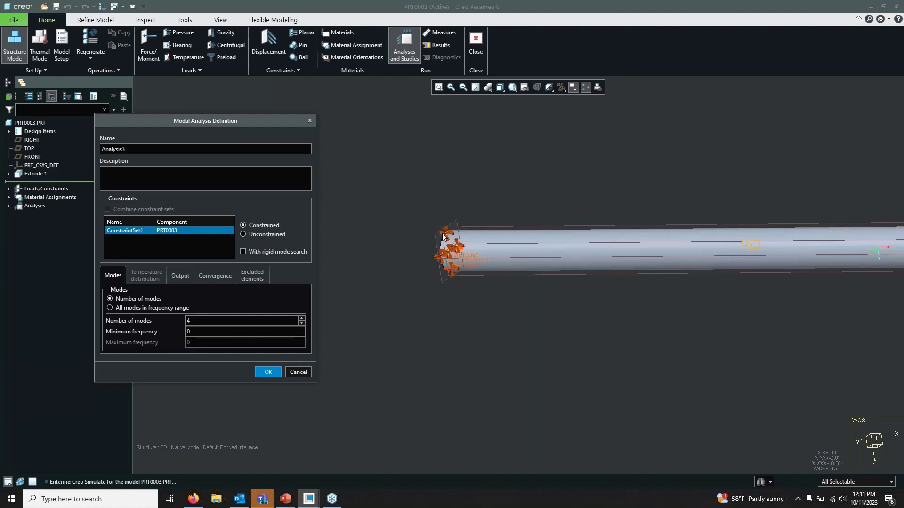
pyautogui.scroll(-3, 400, 294)
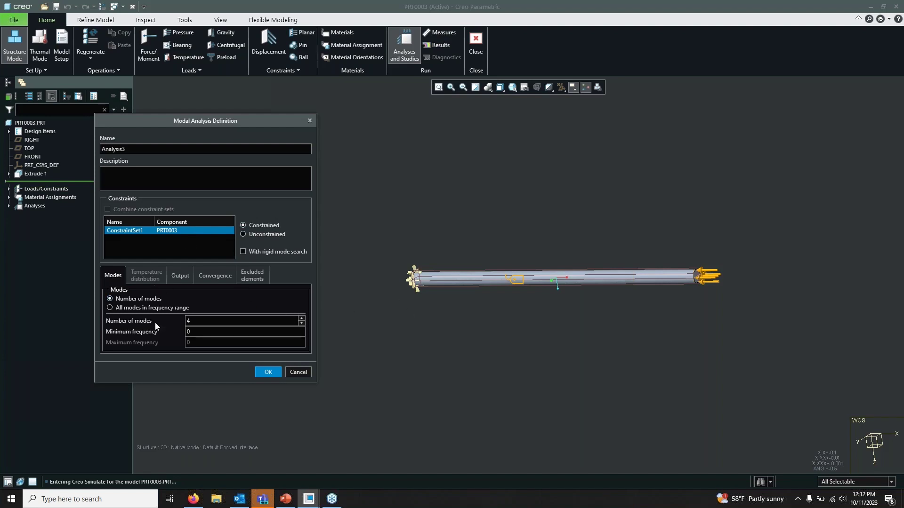
pyautogui.moveTo(217, 321); pyautogui.dragTo(105, 321)
pyautogui.write('16')
pyautogui.click(272, 372)
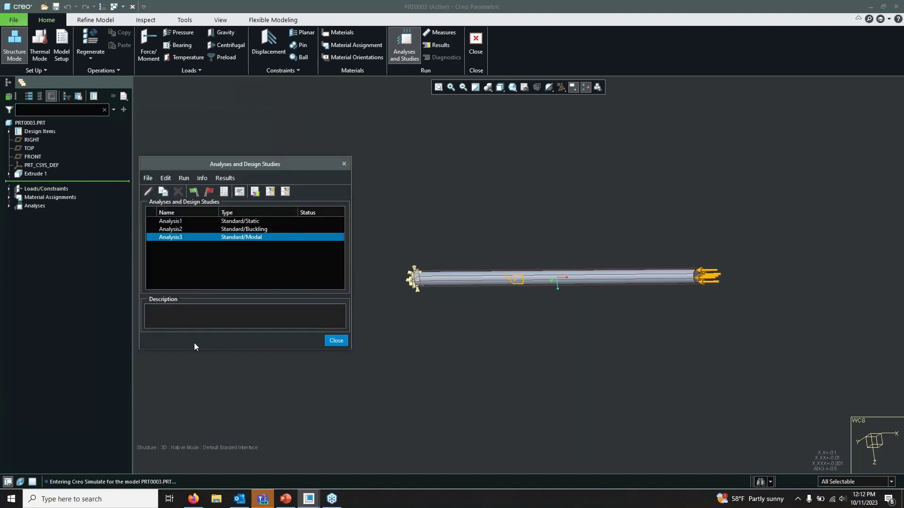
# Run Analysis3, deleting its existing output files and enabling interactive diagnostics
pyautogui.click(193, 191)
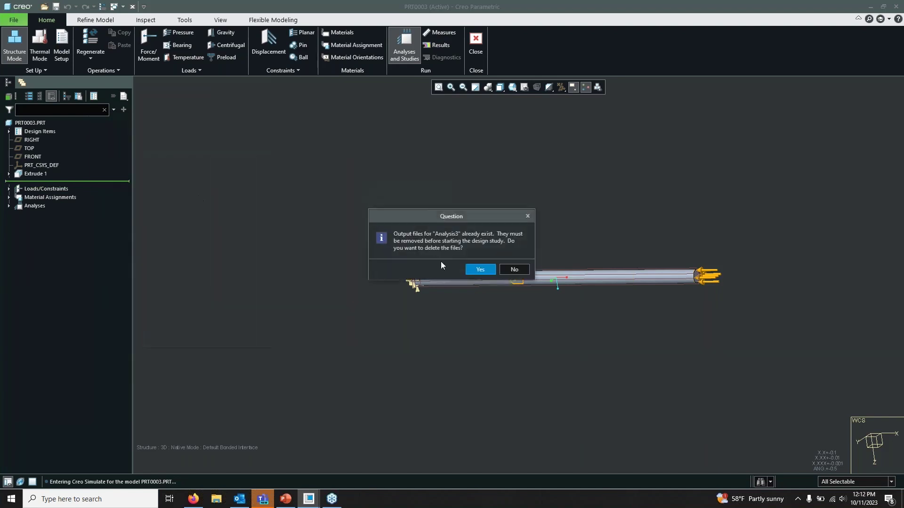
pyautogui.click(481, 270)
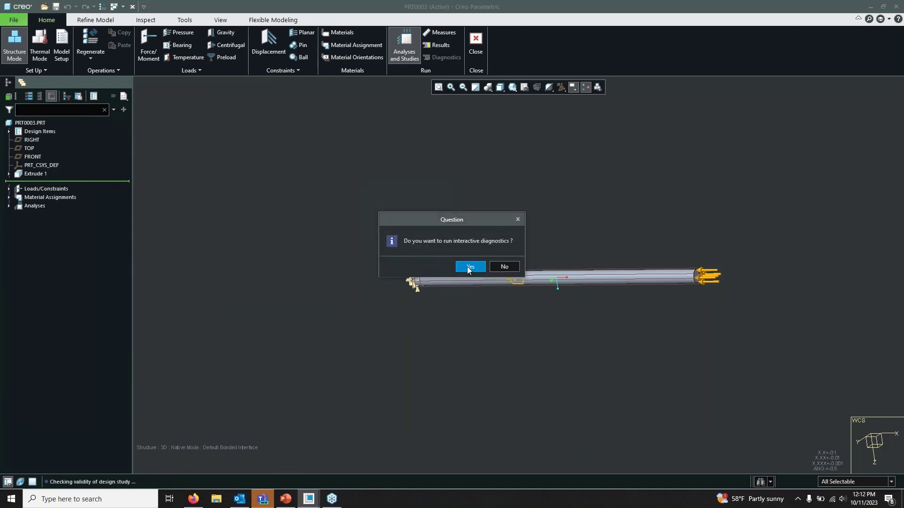
pyautogui.click(470, 269)
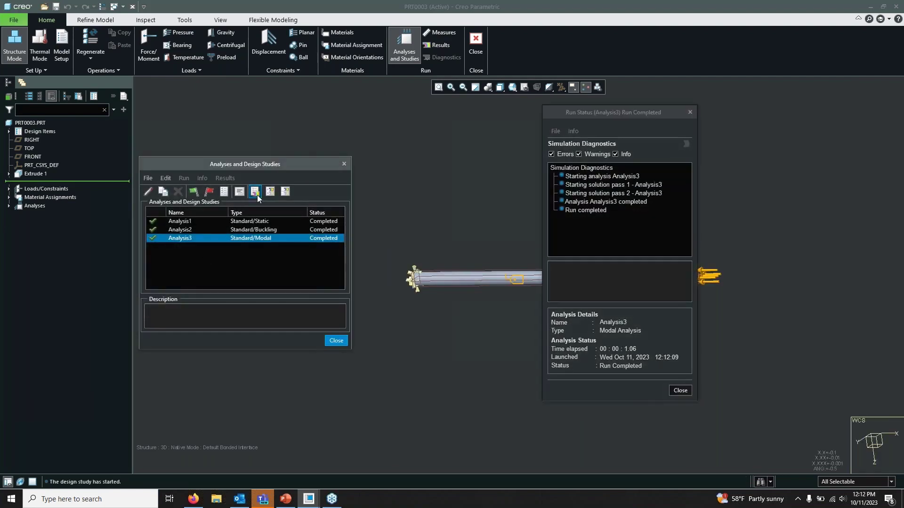
# Open the Analysis3 results and show mode 13 as a deformed displacement magnitude fringe plot in inches
pyautogui.click(337, 341)
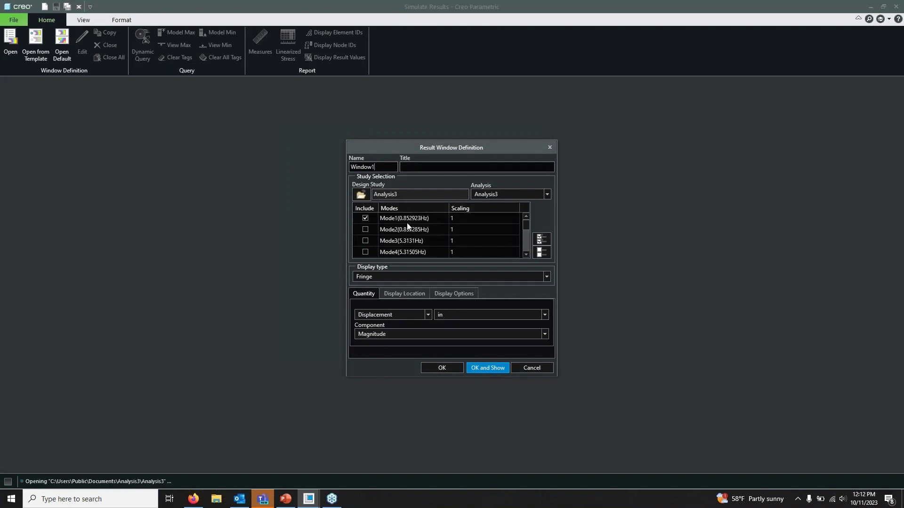
pyautogui.scroll(-4, 427, 233)
pyautogui.scroll(4, 444, 235)
pyautogui.click(364, 229)
pyautogui.click(366, 217)
pyautogui.scroll(-1, 411, 244)
pyautogui.scroll(-1, 417, 236)
pyautogui.scroll(-1, 414, 238)
pyautogui.scroll(-1, 417, 241)
pyautogui.scroll(2, 477, 236)
pyautogui.scroll(-2, 474, 237)
pyautogui.click(458, 295)
pyautogui.click(474, 308)
pyautogui.click(487, 450)
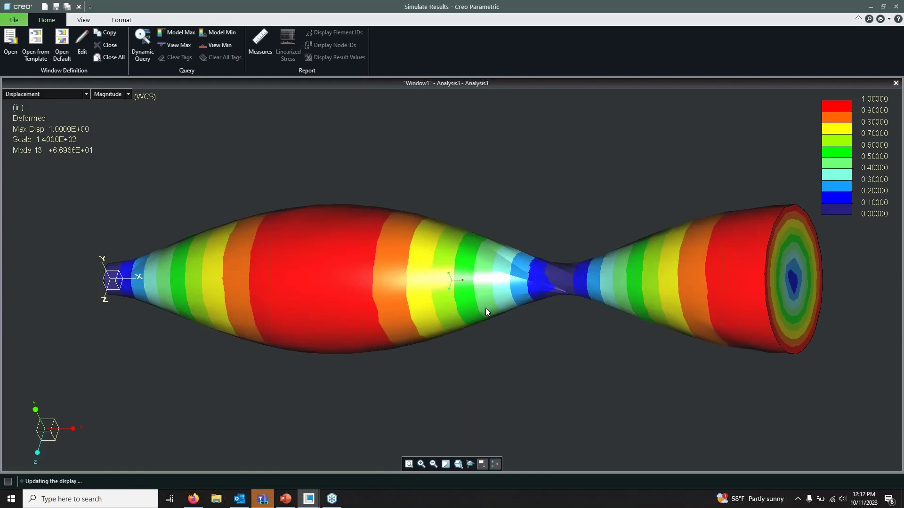
# Add mode 1 to the plotted modes and turn off the deformed shape in the displacement plot
pyautogui.click(84, 44)
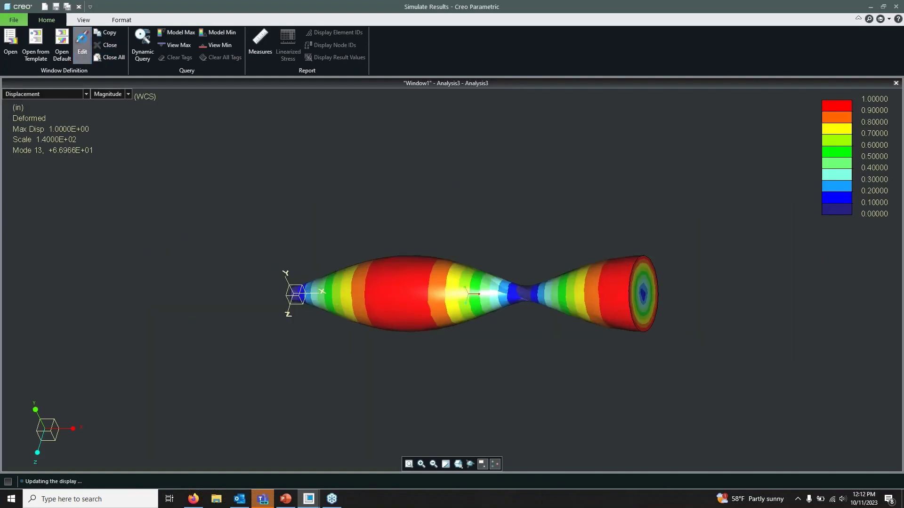
pyautogui.click(366, 177)
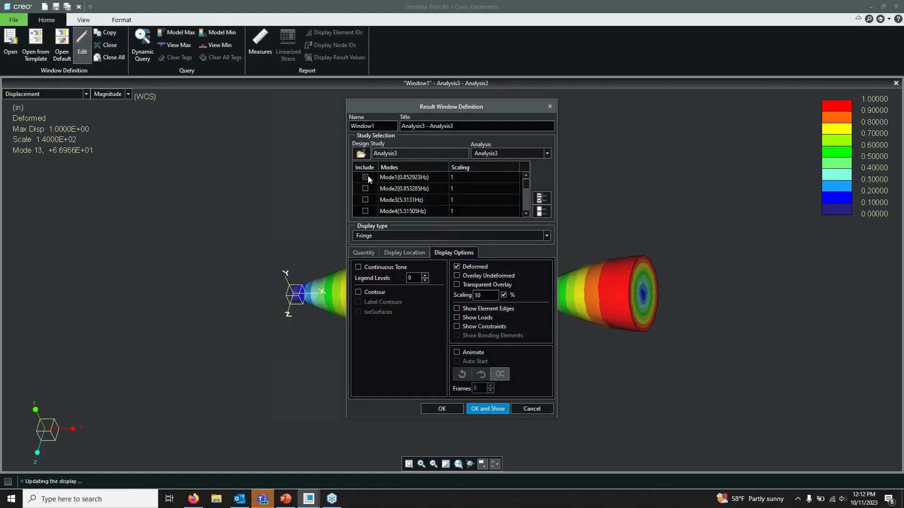
pyautogui.click(456, 267)
pyautogui.click(363, 254)
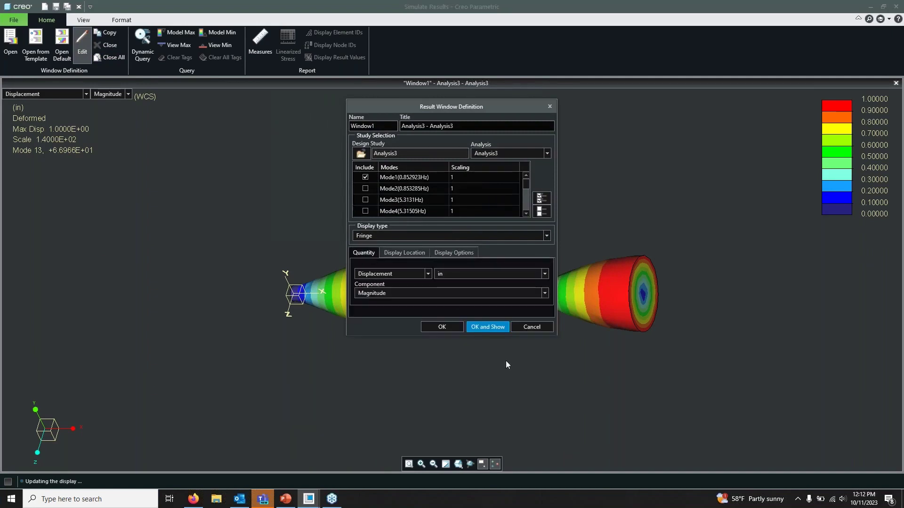
pyautogui.click(493, 329)
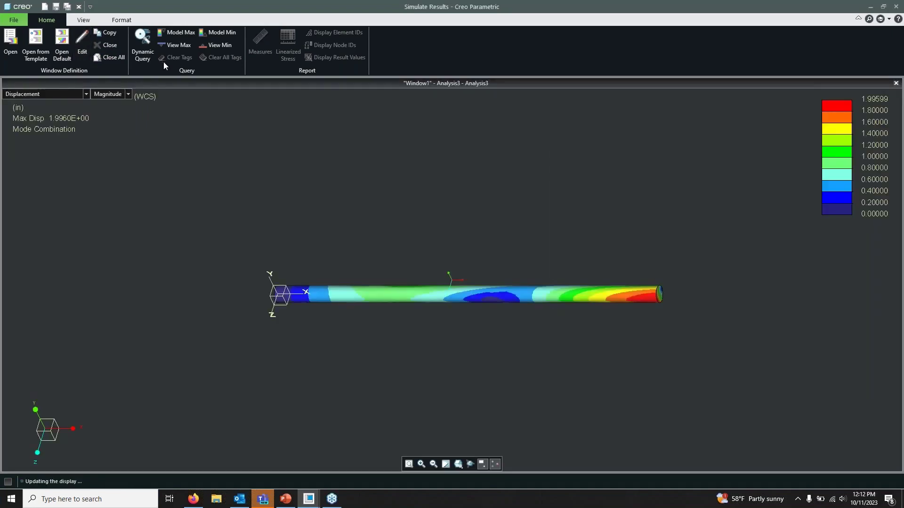
# Turn on the deformed shape and an auto-starting 8-frame animation for the combined mode plot
pyautogui.click(83, 46)
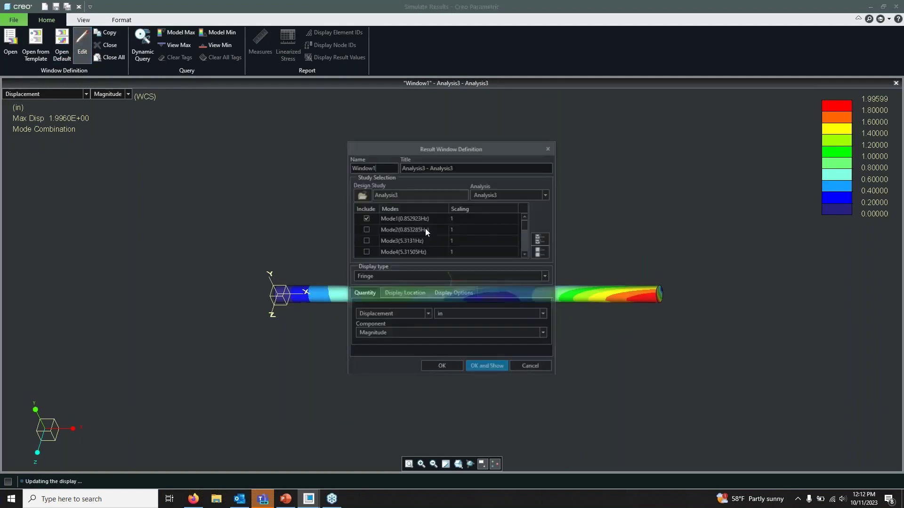
pyautogui.click(443, 292)
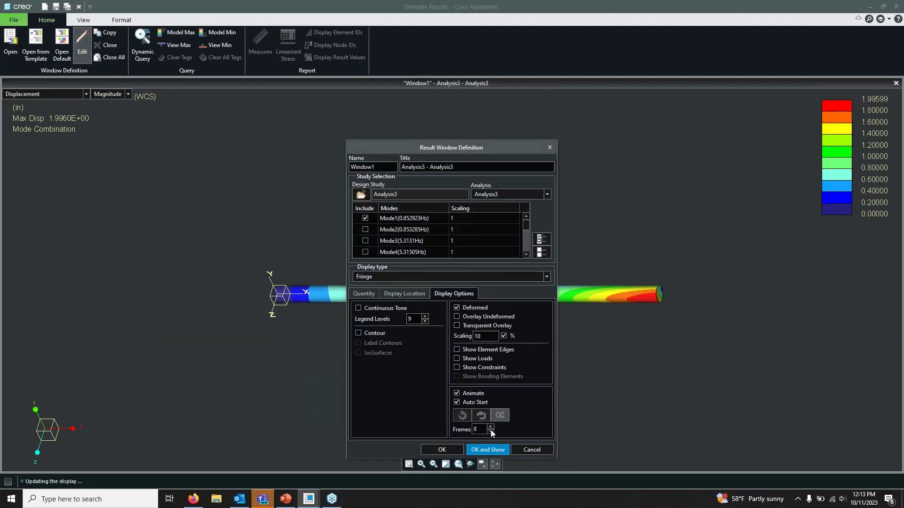
pyautogui.click(487, 450)
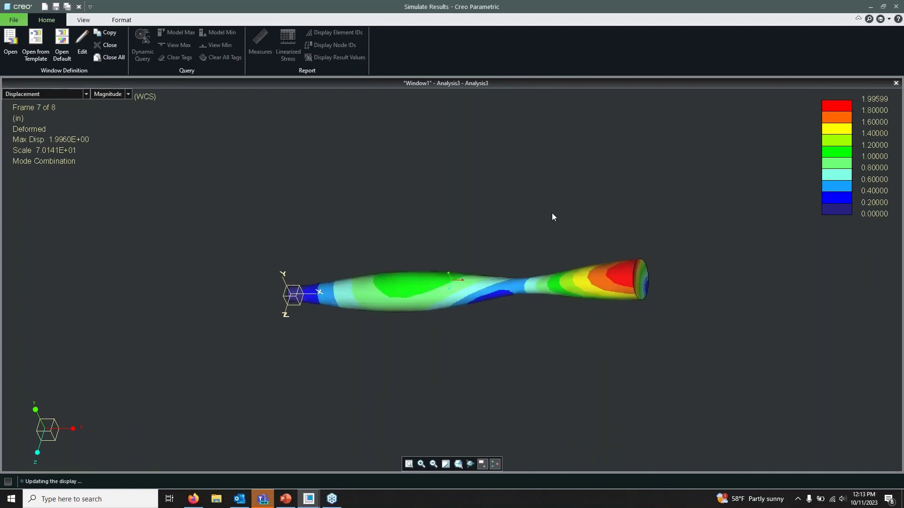
# Replace mode 1 with mode 3 in the animated mode combination plot
pyautogui.click(82, 47)
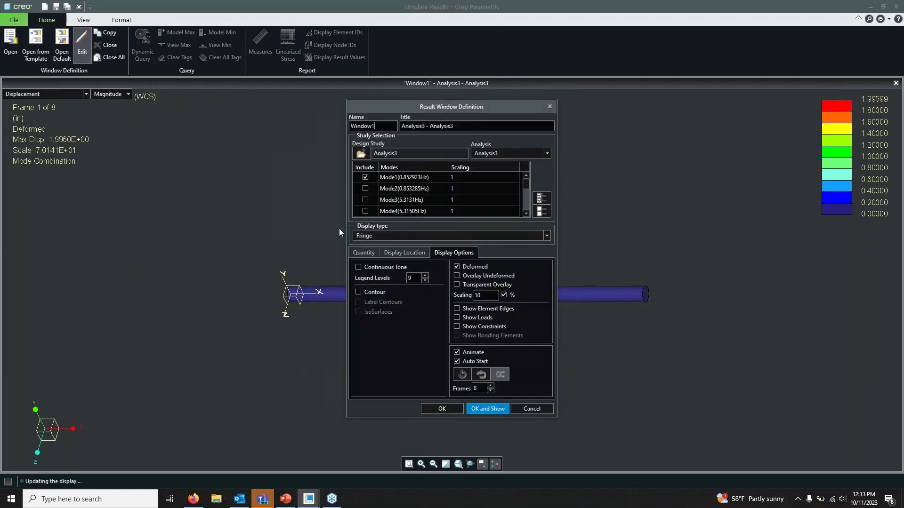
pyautogui.click(366, 177)
pyautogui.click(365, 200)
pyautogui.click(488, 408)
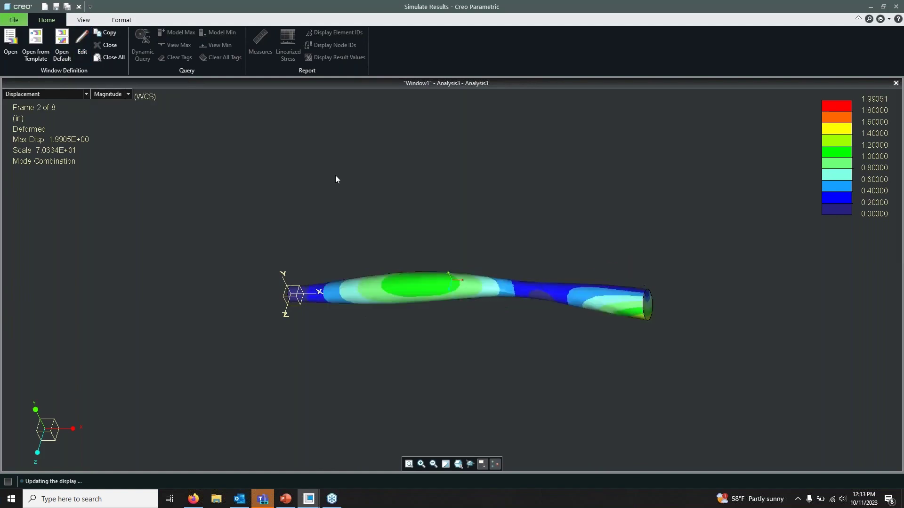
# Leave the modal results without saving the result window and close the list of analyses and design studies
pyautogui.click(78, 6)
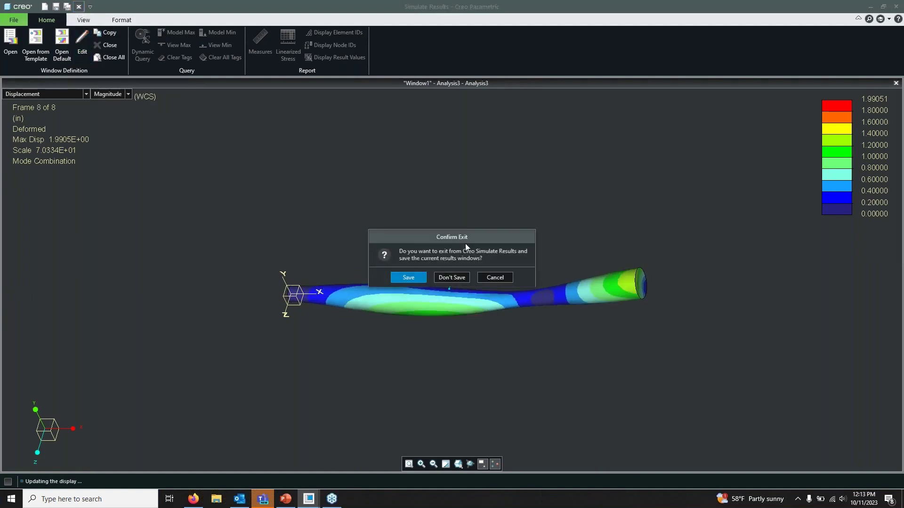
pyautogui.click(452, 278)
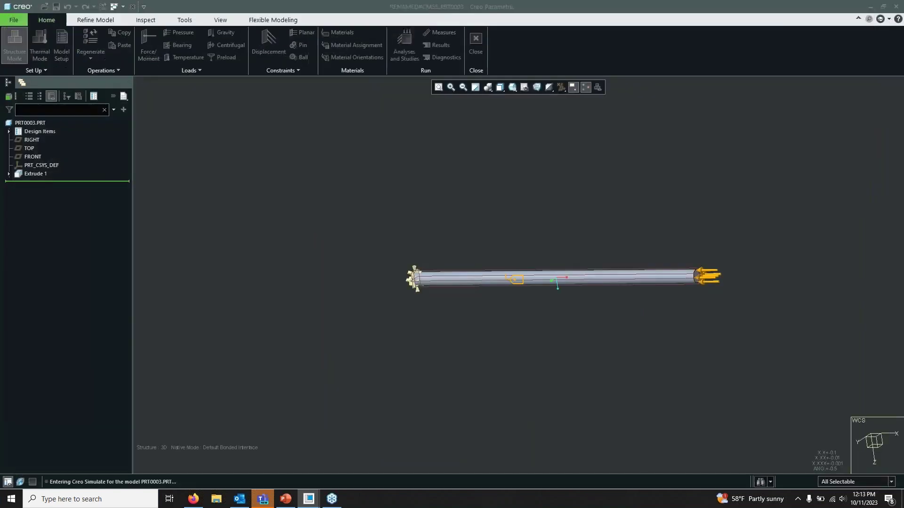
pyautogui.click(344, 163)
# Switch to the PCB assembly and delete HeatLoad1 from its thermal load set
pyautogui.click(122, 8)
pyautogui.click(139, 38)
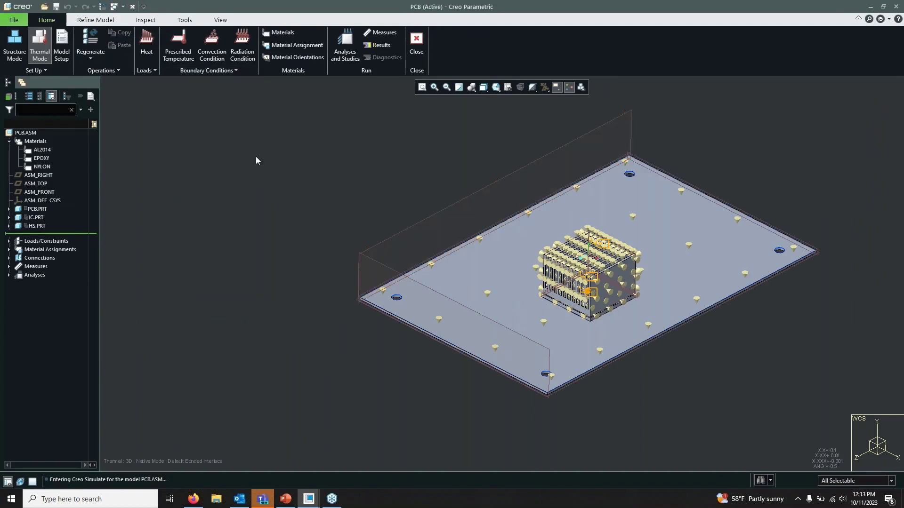
pyautogui.click(9, 241)
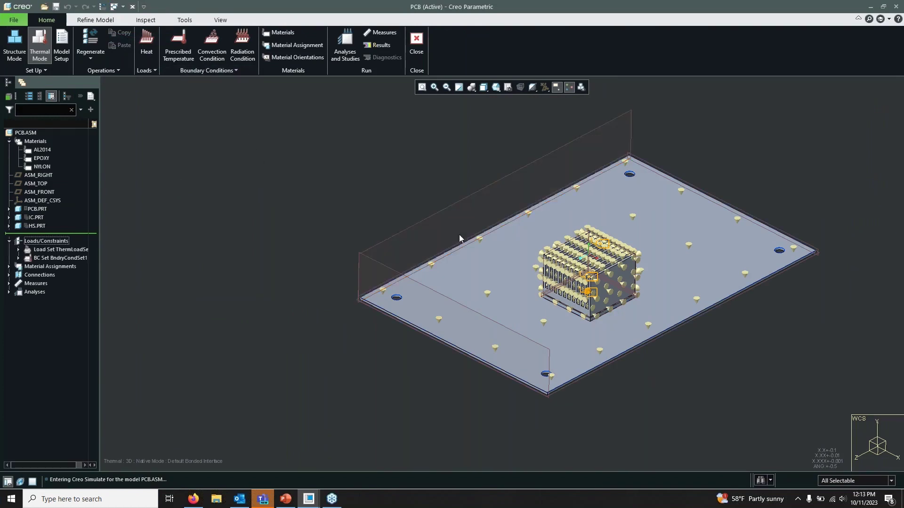
pyautogui.click(18, 250)
pyautogui.click(57, 258)
pyautogui.rightClick(57, 258)
pyautogui.click(78, 276)
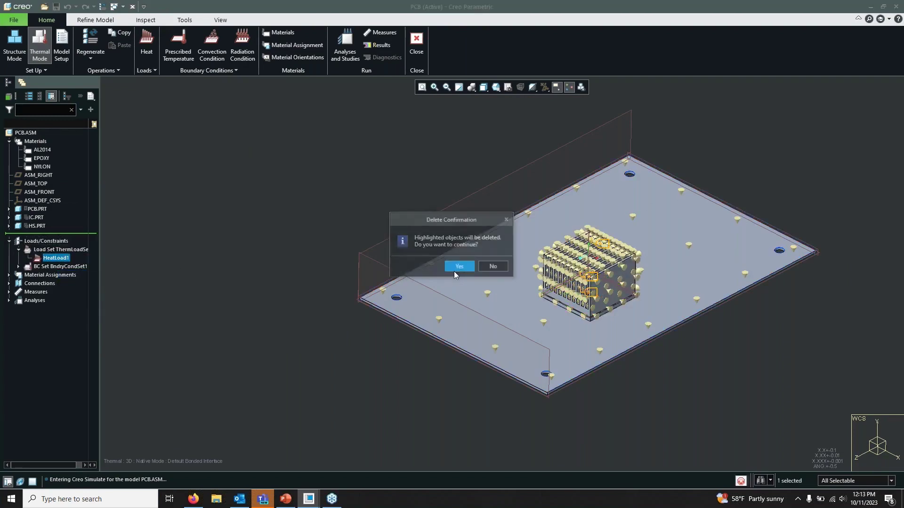
pyautogui.click(456, 268)
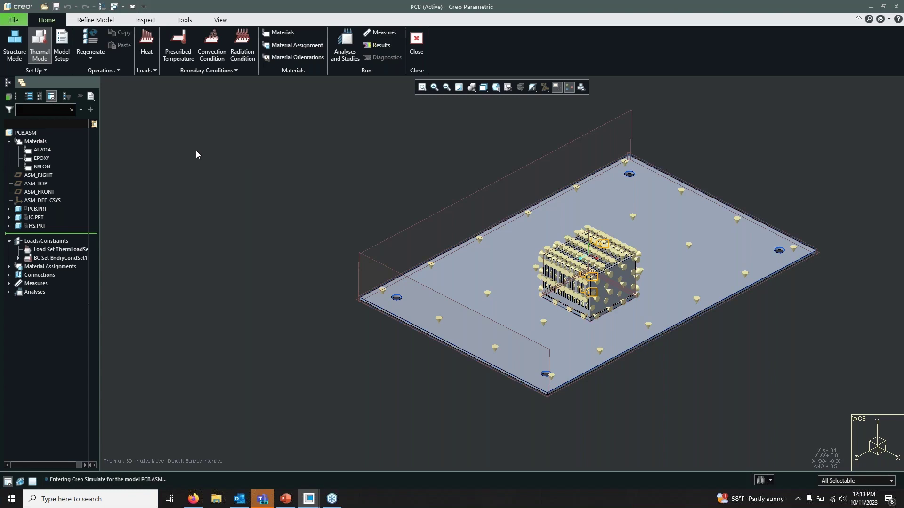
# Switch the PCB assembly to Structure mode and back to Thermal mode, and inspect the convection conditions around the heat sink
pyautogui.click(14, 46)
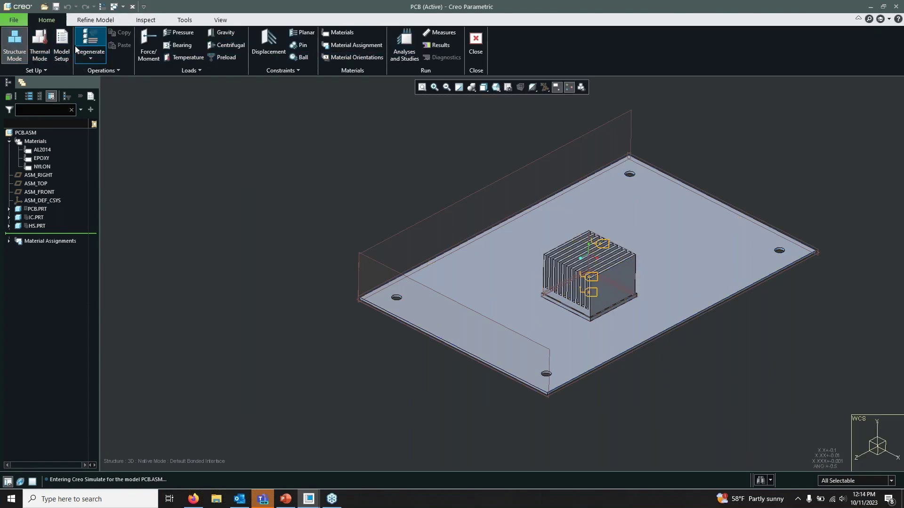
pyautogui.click(39, 47)
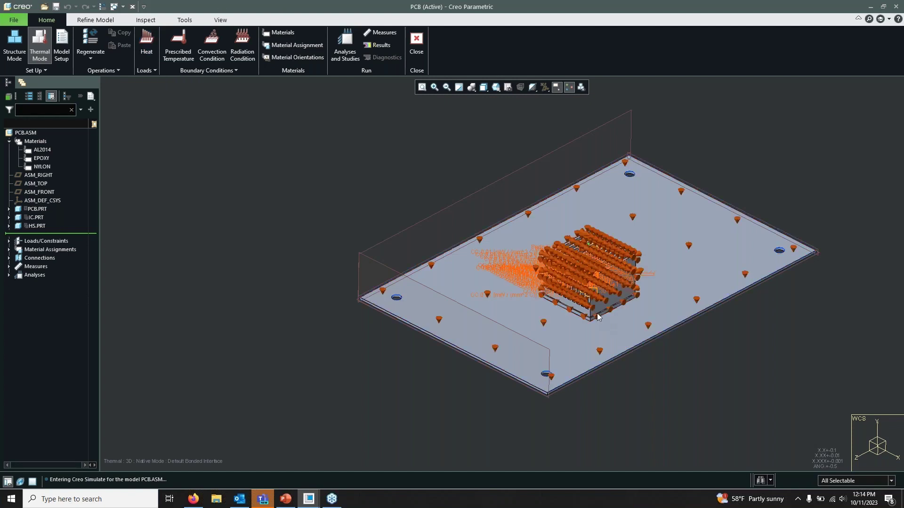
pyautogui.scroll(5, 601, 312)
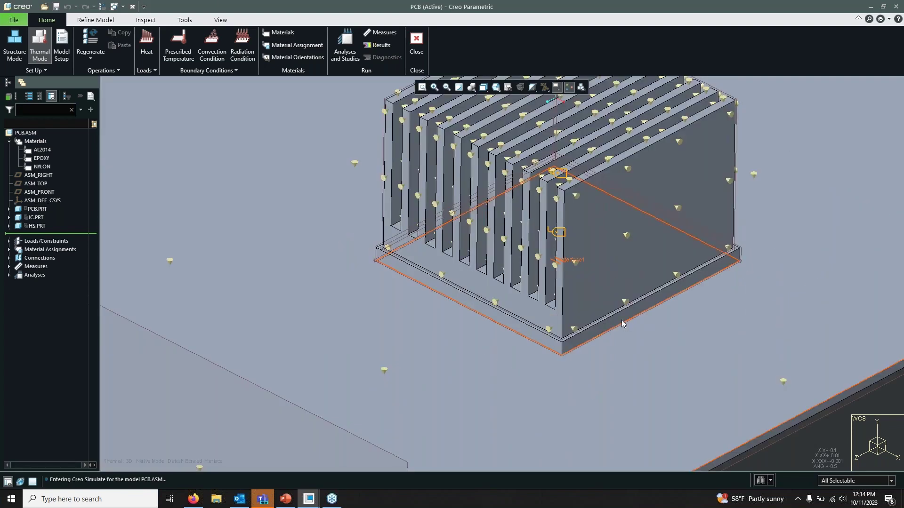
pyautogui.scroll(-5, 622, 321)
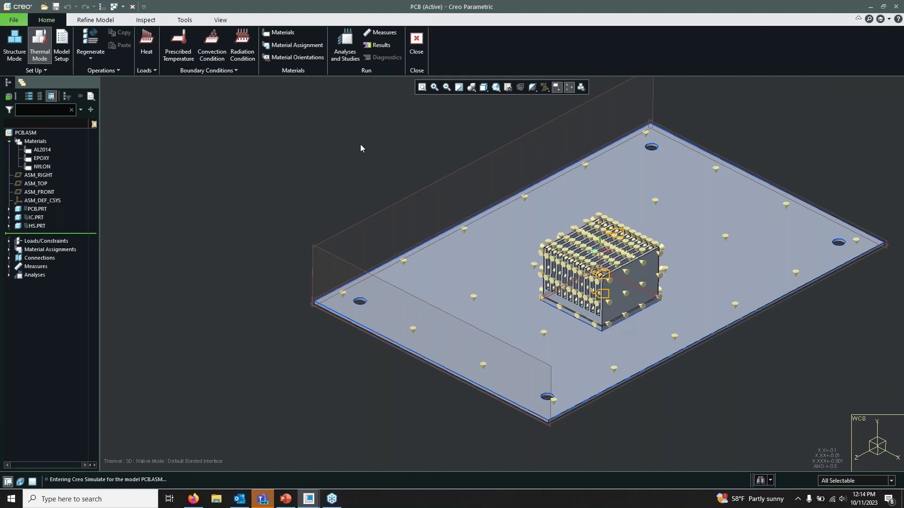
pyautogui.scroll(-2, 196, 177)
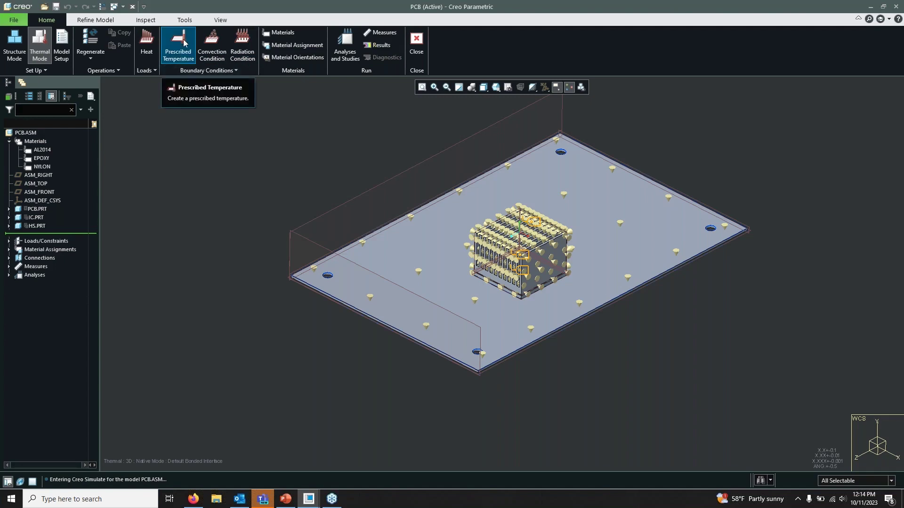
# Select both inner wall surfaces of a corner mounting hole in the board and clear the selection
pyautogui.scroll(5, 329, 278)
pyautogui.scroll(2, 328, 278)
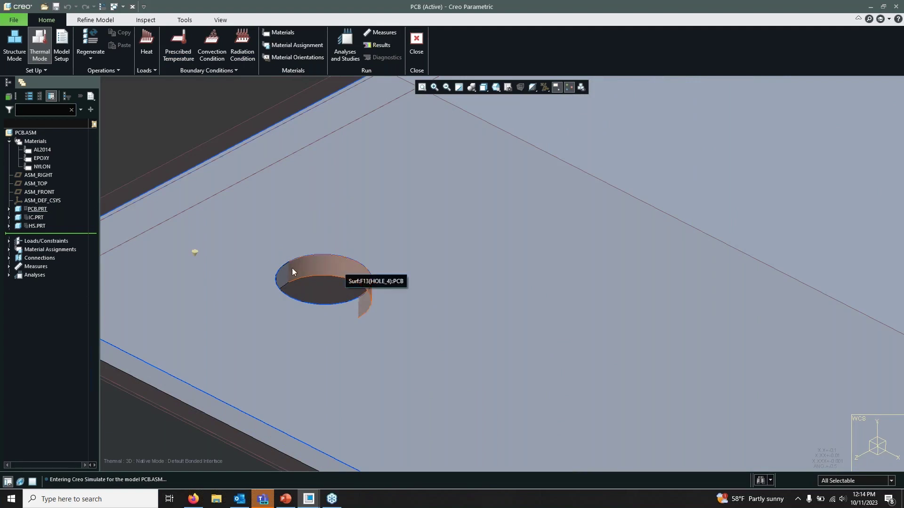
pyautogui.click(306, 269)
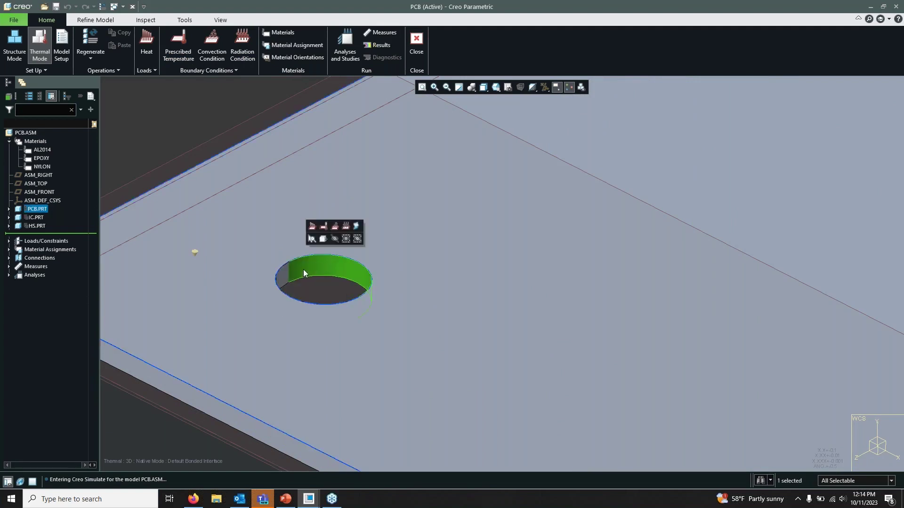
pyautogui.keyDown('ctrl'); pyautogui.click(284, 279); pyautogui.keyUp('ctrl')
pyautogui.scroll(-8, 284, 280)
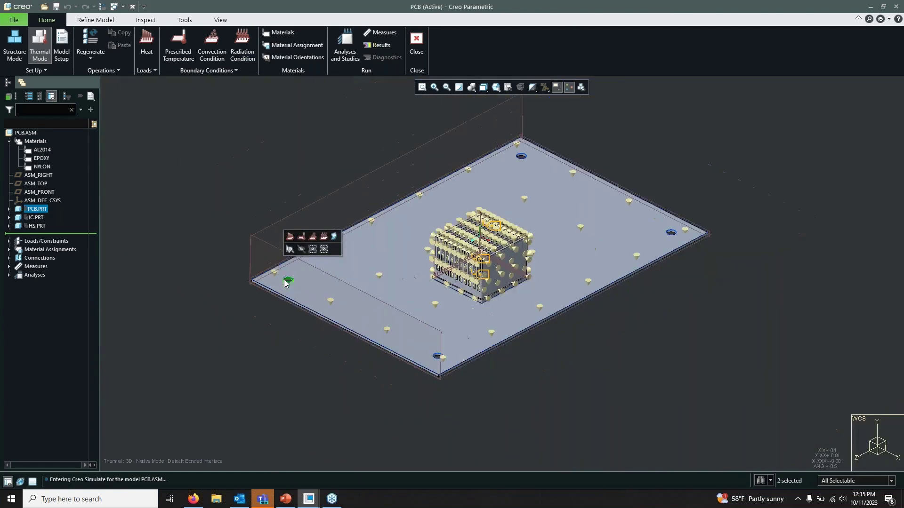
pyautogui.click(249, 171)
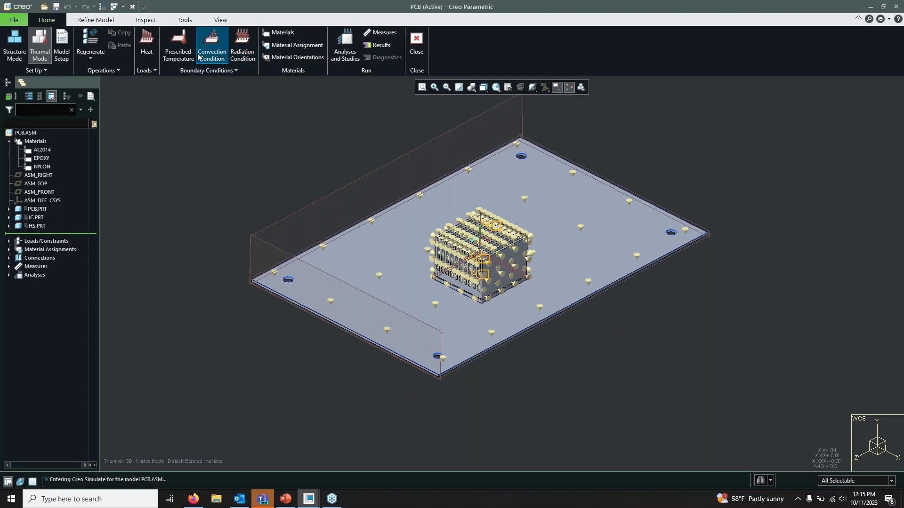
# Open the BndryCond1 convection condition and review its surfaces, convection coefficient and bulk temperature around the board and heat sink
pyautogui.click(9, 241)
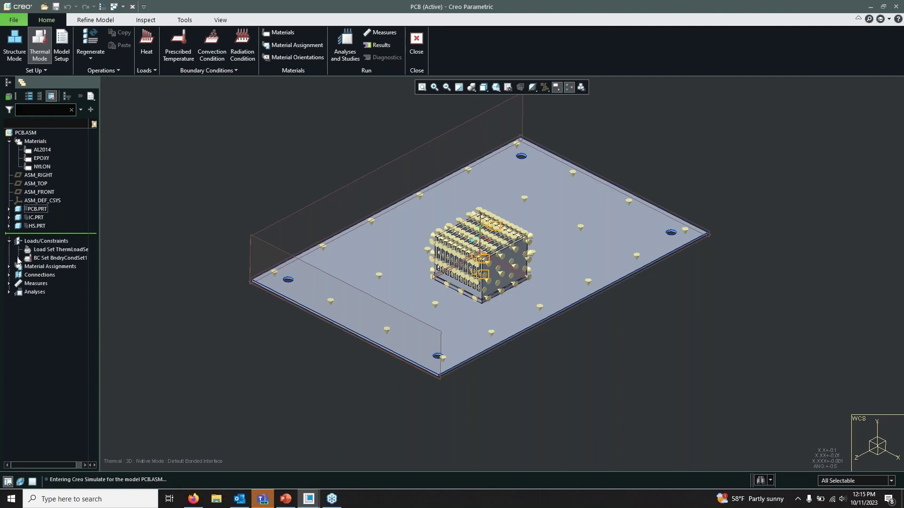
pyautogui.click(19, 258)
pyautogui.click(50, 267)
pyautogui.click(56, 224)
pyautogui.scroll(-5, 580, 317)
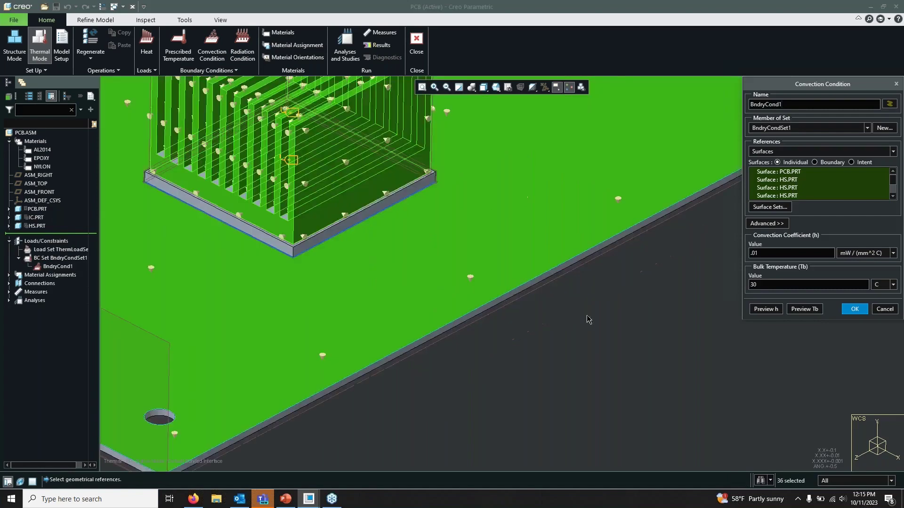
pyautogui.scroll(3, 602, 336)
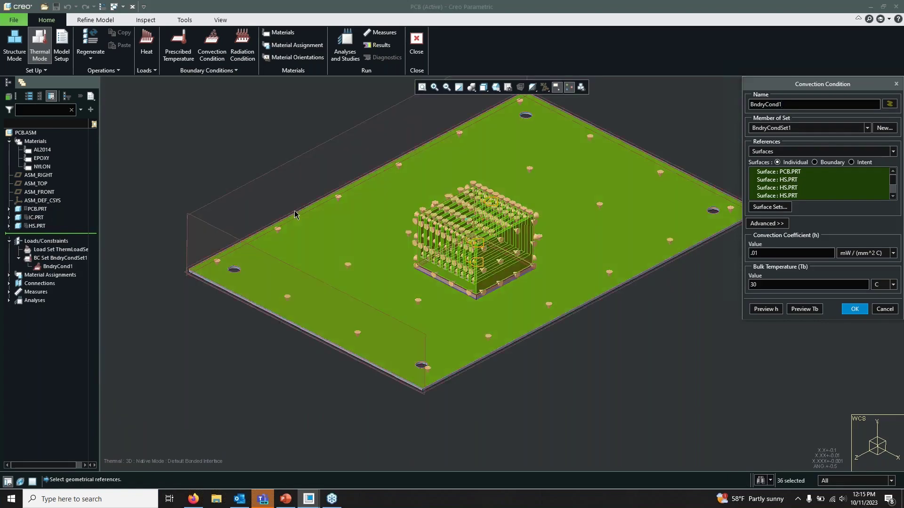
pyautogui.scroll(-2, 281, 184)
pyautogui.scroll(1, 300, 138)
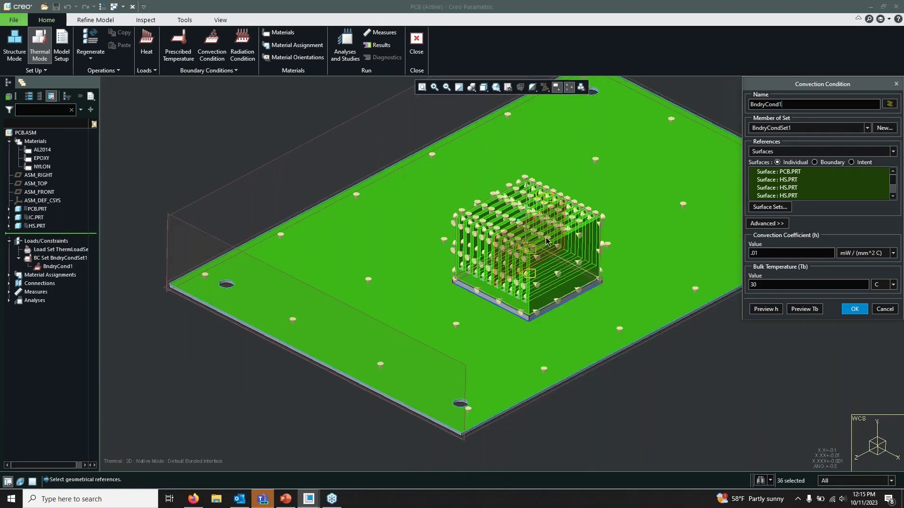
pyautogui.scroll(-2, 379, 175)
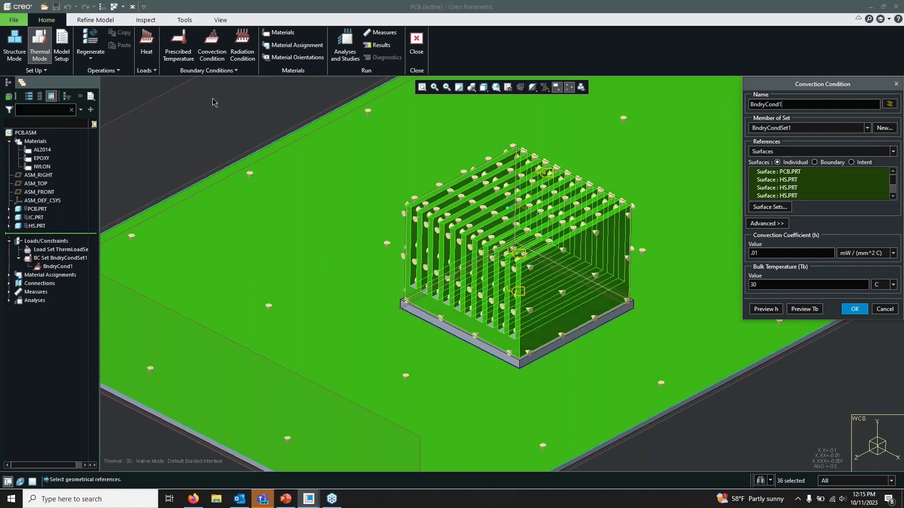
pyautogui.scroll(3, 213, 99)
pyautogui.scroll(1, 652, 386)
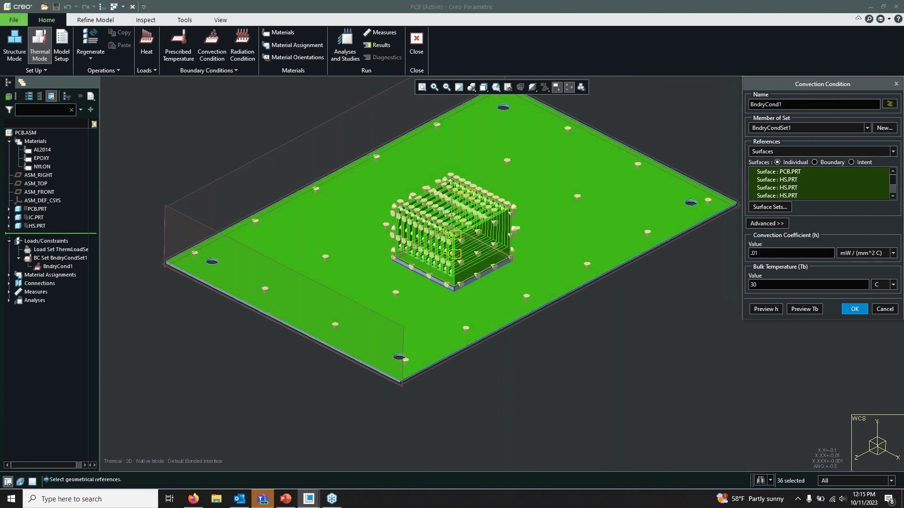
pyautogui.click(858, 310)
# Highlight the components assigned to AL2014, EPOXY and NYLON one after another, and clear the selection
pyautogui.scroll(-2, 204, 191)
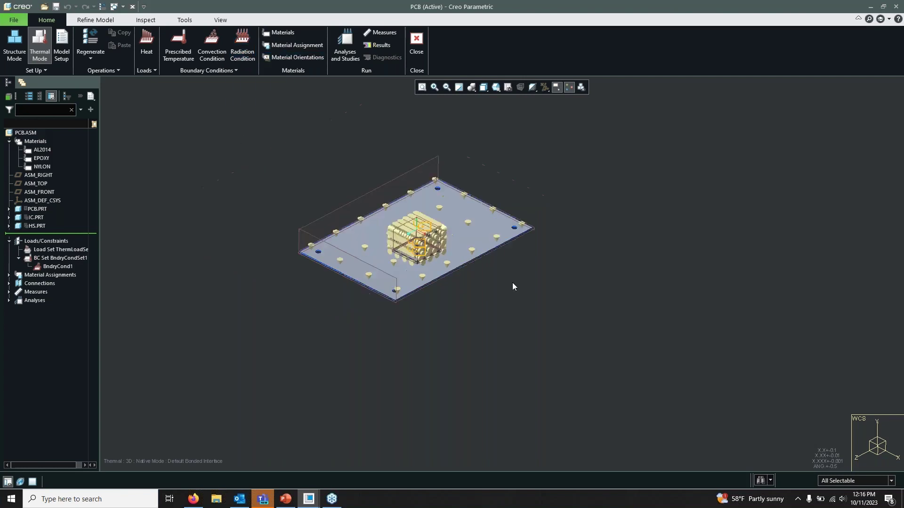
pyautogui.scroll(3, 416, 250)
pyautogui.scroll(-3, 524, 366)
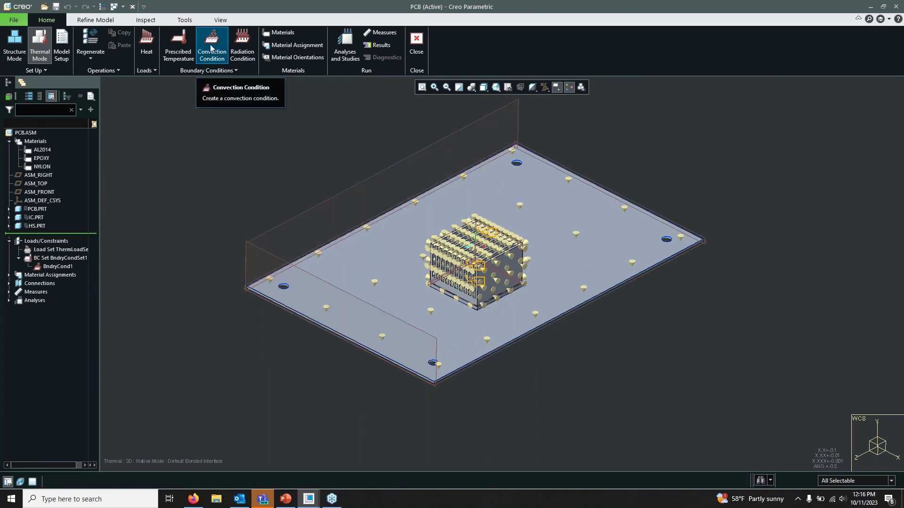
pyautogui.click(42, 151)
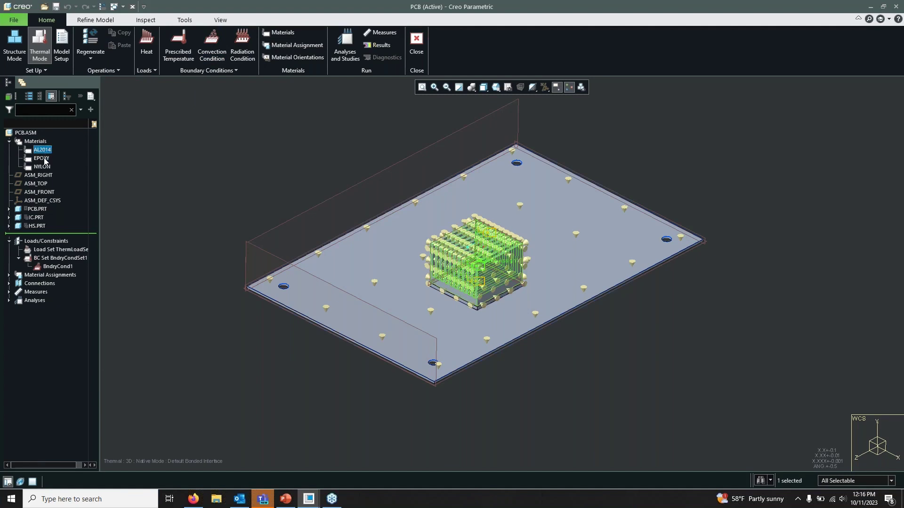
pyautogui.click(44, 160)
pyautogui.scroll(2, 511, 297)
pyautogui.scroll(5, 510, 297)
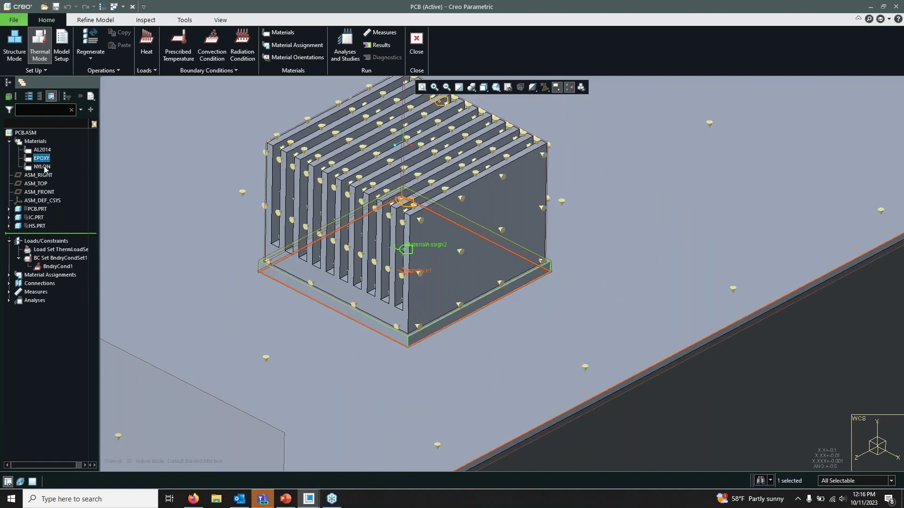
pyautogui.scroll(-7, 468, 269)
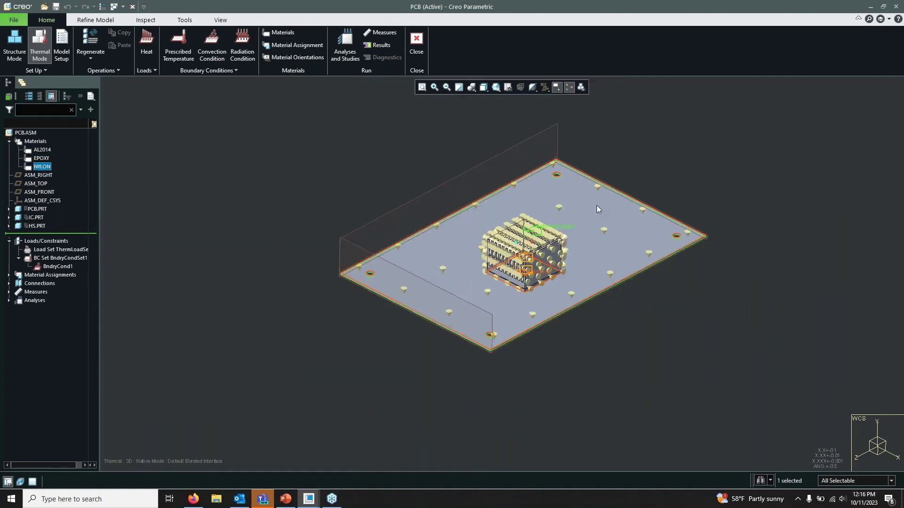
pyautogui.click(199, 143)
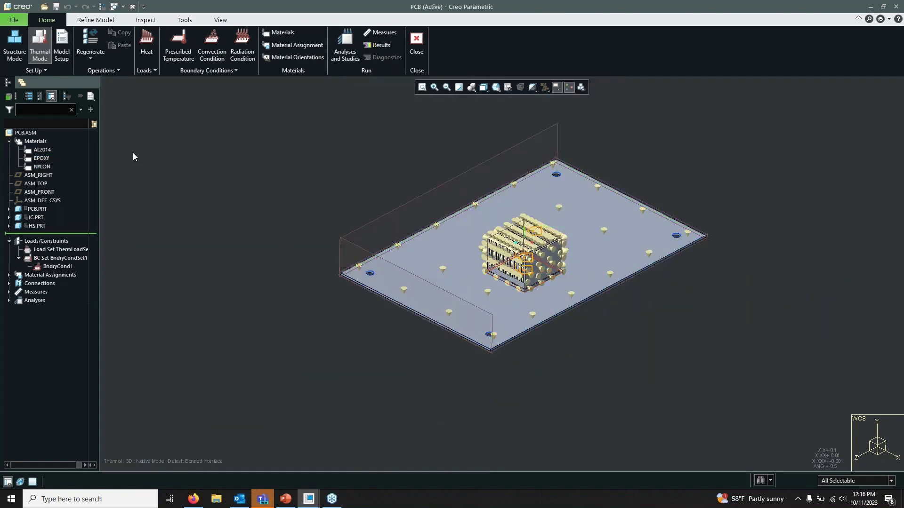
# Add a heat load of 1 W on the IC.PRT component under the heat sink, as a member of ThermLoadSet1
pyautogui.click(146, 44)
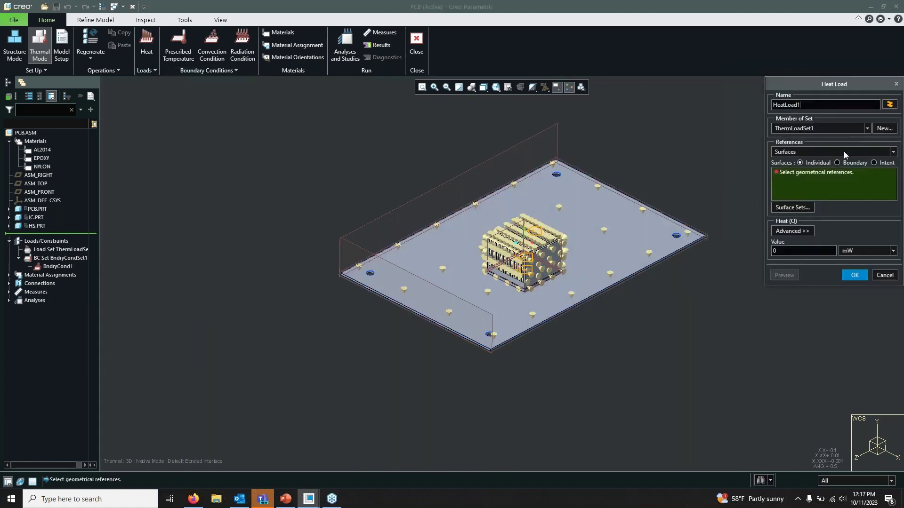
pyautogui.click(831, 151)
pyautogui.click(823, 162)
pyautogui.scroll(5, 572, 283)
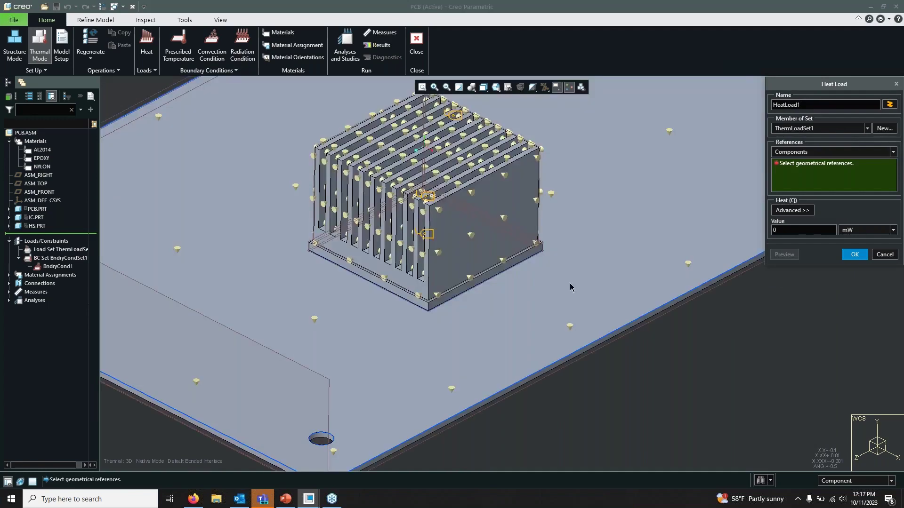
pyautogui.click(495, 273)
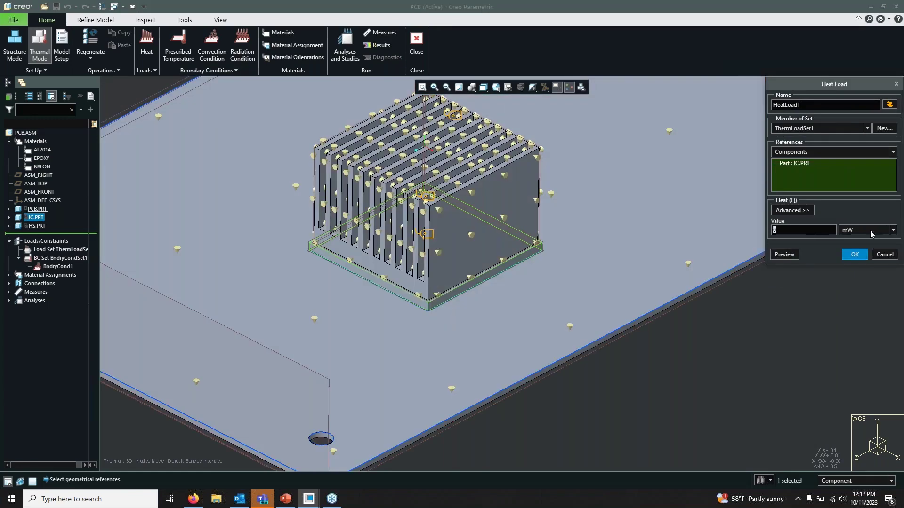
pyautogui.click(873, 233)
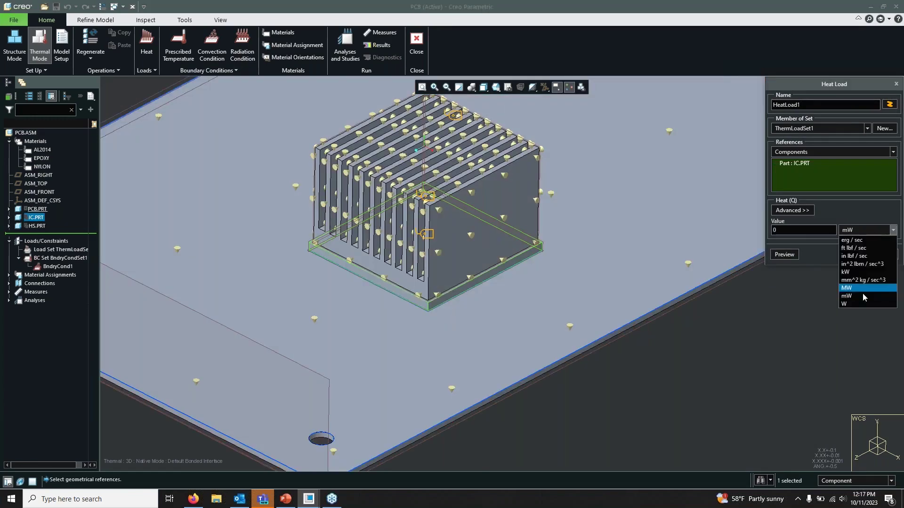
pyautogui.click(862, 303)
pyautogui.moveTo(796, 231); pyautogui.dragTo(631, 211)
pyautogui.write('1')
pyautogui.click(856, 255)
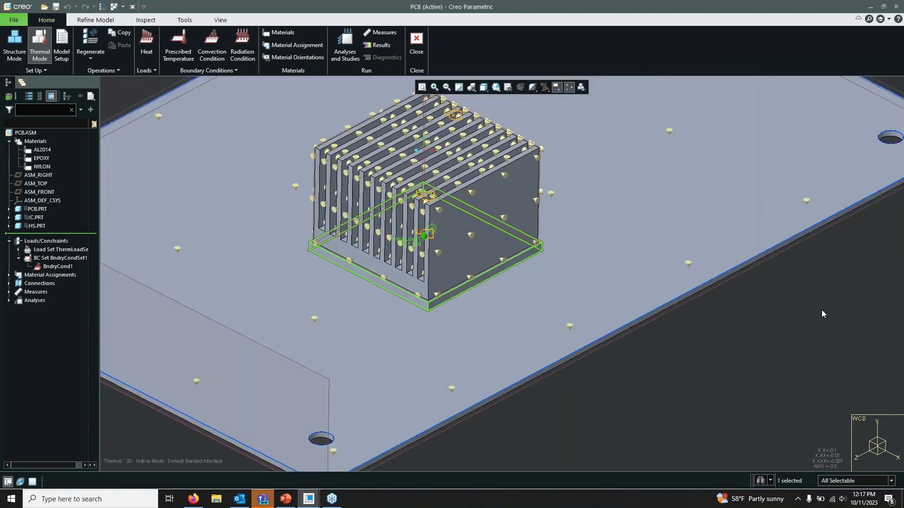
pyautogui.scroll(5, 824, 326)
pyautogui.scroll(1, 485, 172)
pyautogui.scroll(-2, 756, 282)
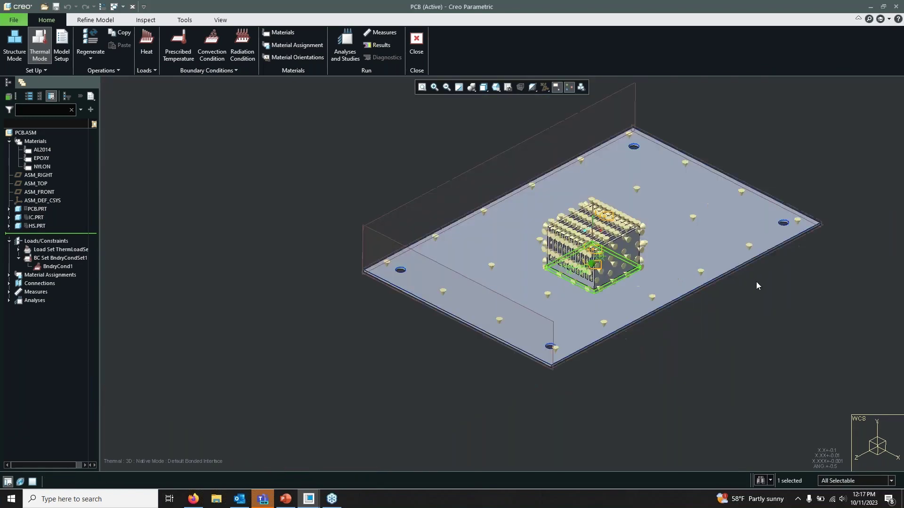
pyautogui.click(774, 312)
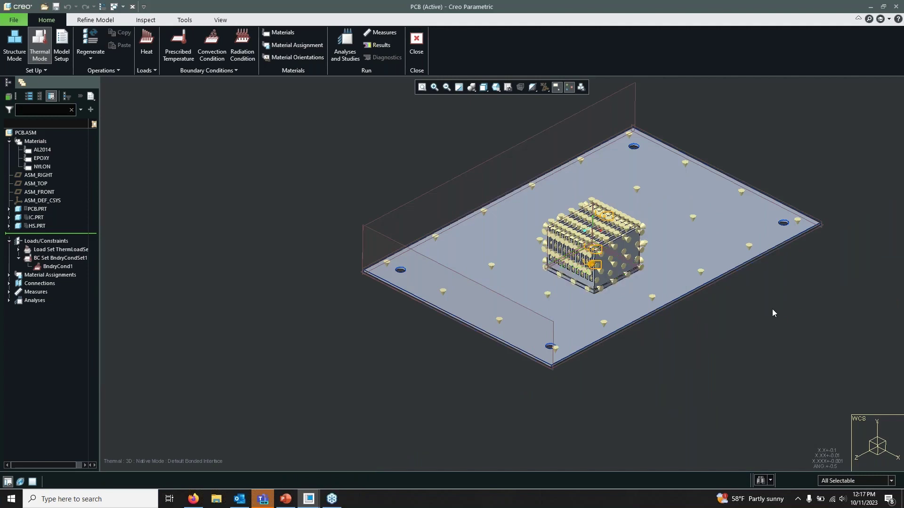
pyautogui.click(112, 24)
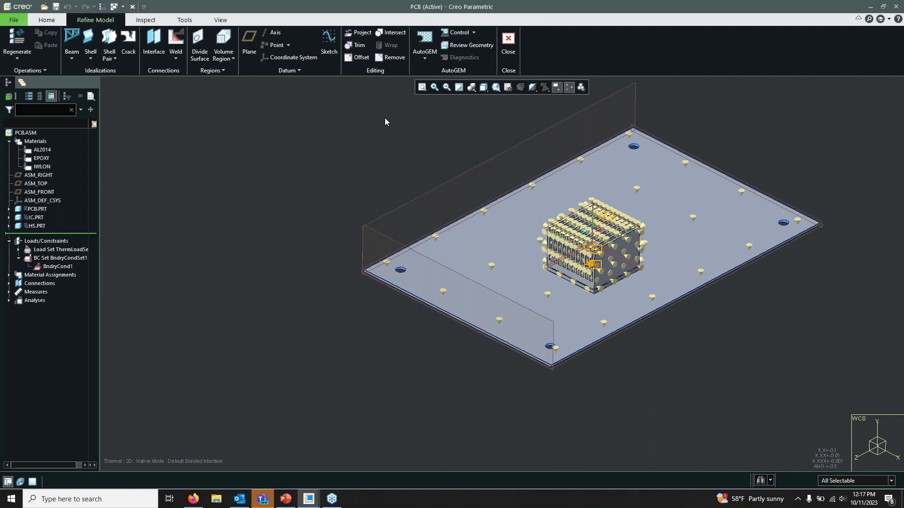
pyautogui.scroll(-2, 266, 196)
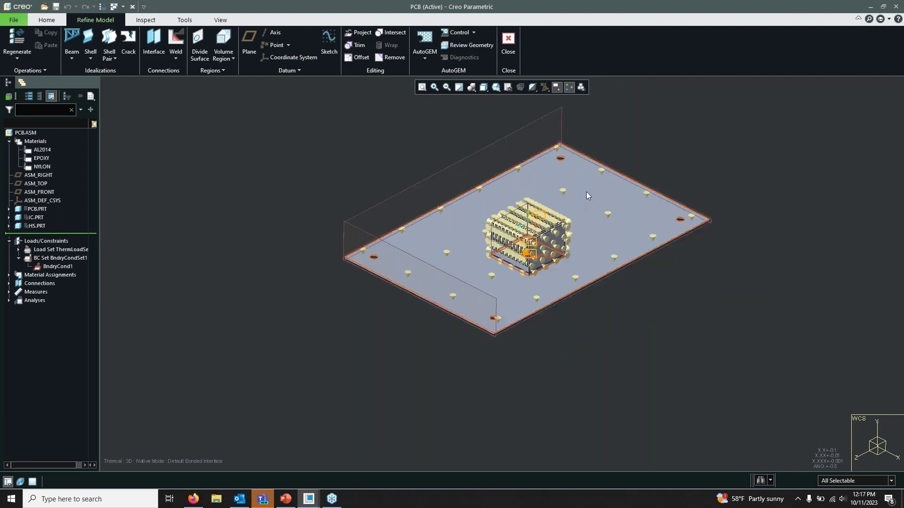
pyautogui.scroll(2, 586, 191)
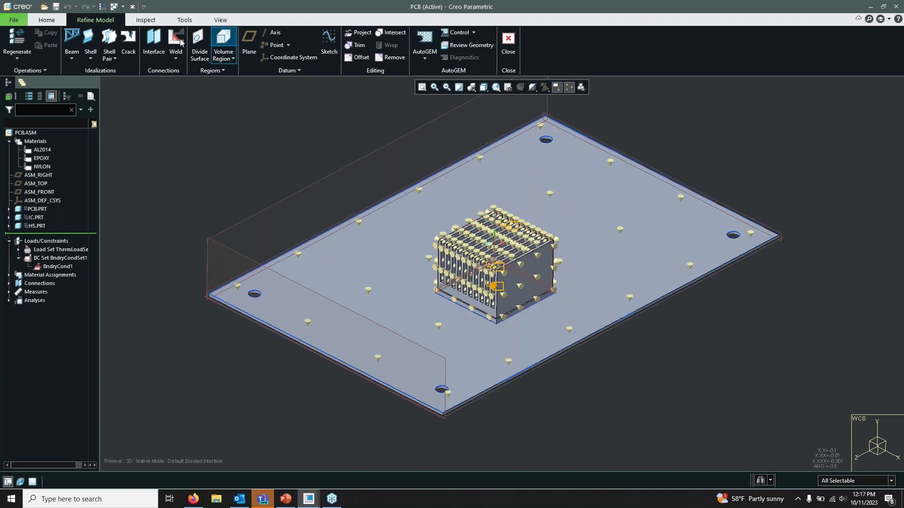
# Delete the existing Analysis1 from the list of analyses and design studies
pyautogui.click(46, 20)
pyautogui.click(345, 45)
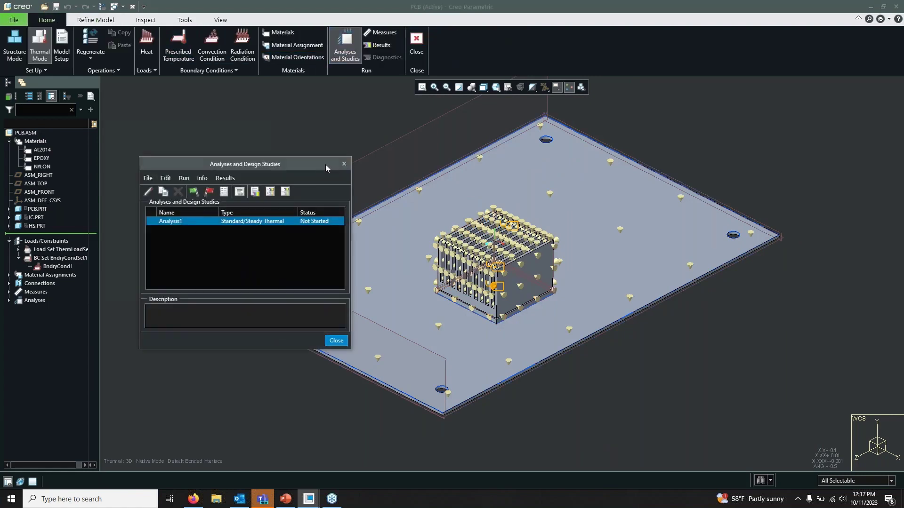
pyautogui.rightClick(198, 220)
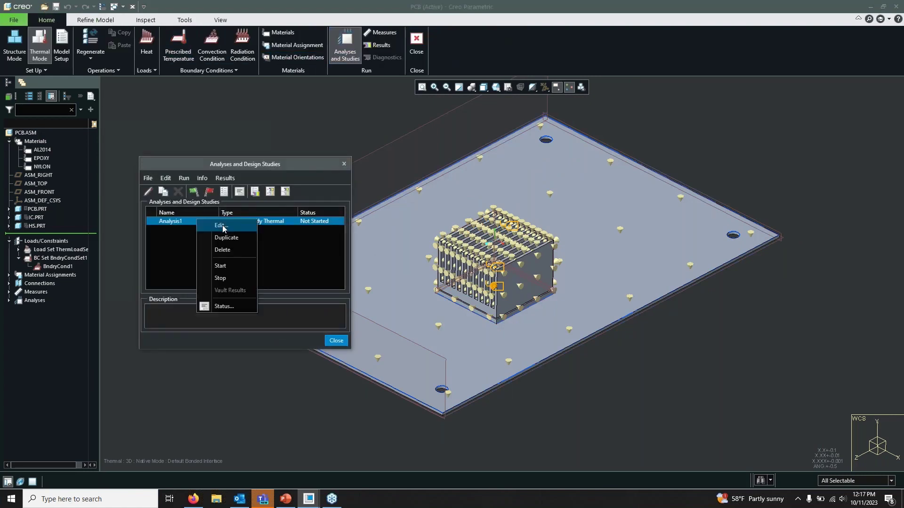
pyautogui.click(222, 250)
# Create a steady-state thermal analysis named Analysis1 with BndryCondSet1, ThermLoadSet1 and Single-Pass Adaptive convergence
pyautogui.click(148, 179)
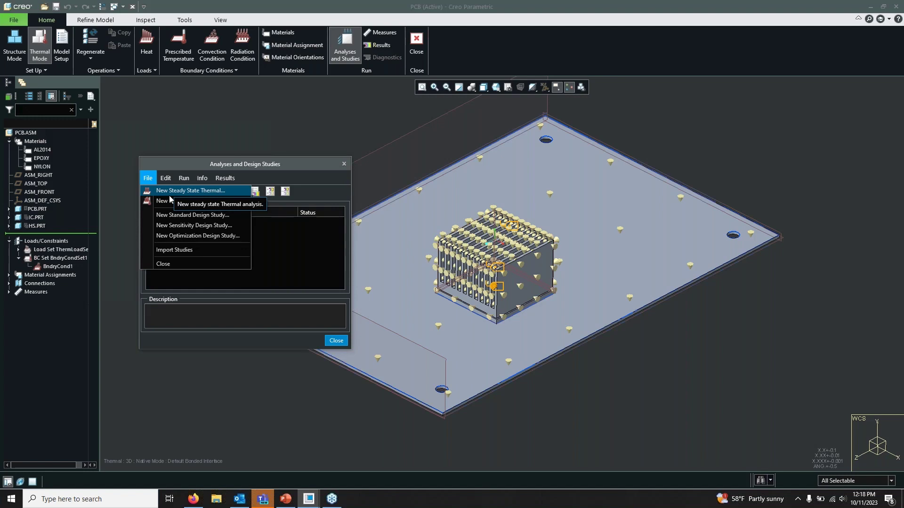
pyautogui.click(170, 193)
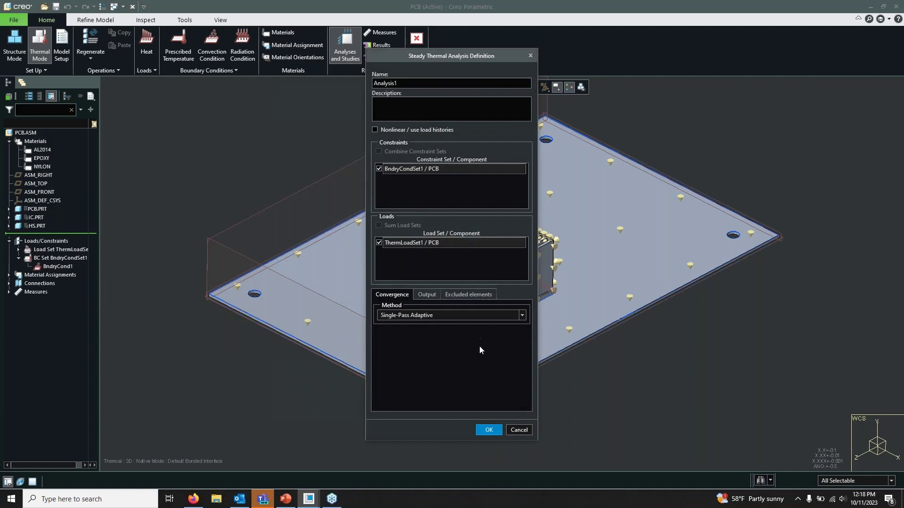
pyautogui.click(489, 430)
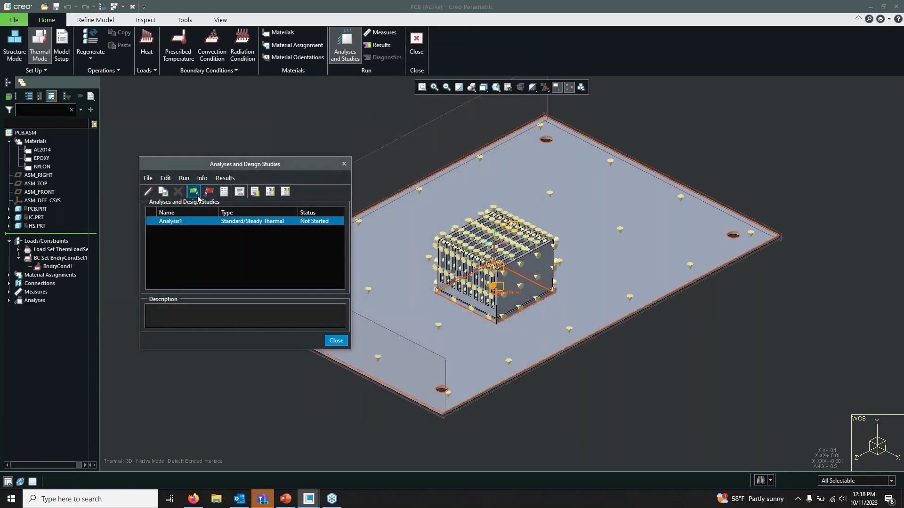
# Run the steady thermal Analysis1, accept the startup prompts and close its run status
pyautogui.click(194, 192)
pyautogui.click(478, 267)
pyautogui.click(471, 266)
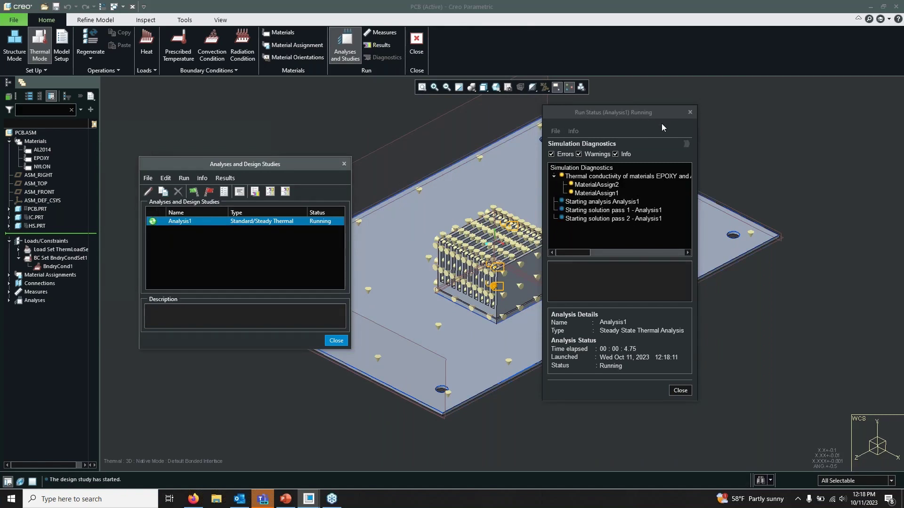
pyautogui.click(680, 391)
# Show the Analysis1 temperature results as a fringe plot and inspect the heat sink and board from an oblique angle
pyautogui.click(241, 190)
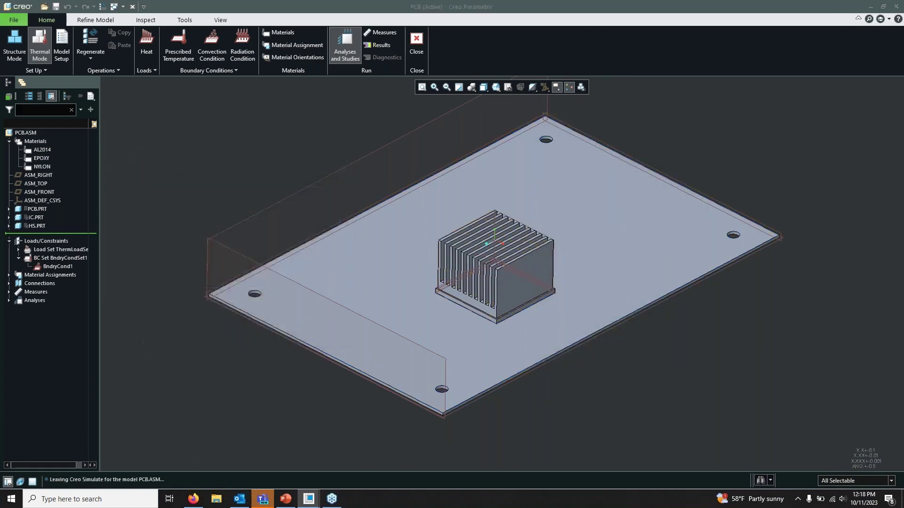
pyautogui.click(480, 331)
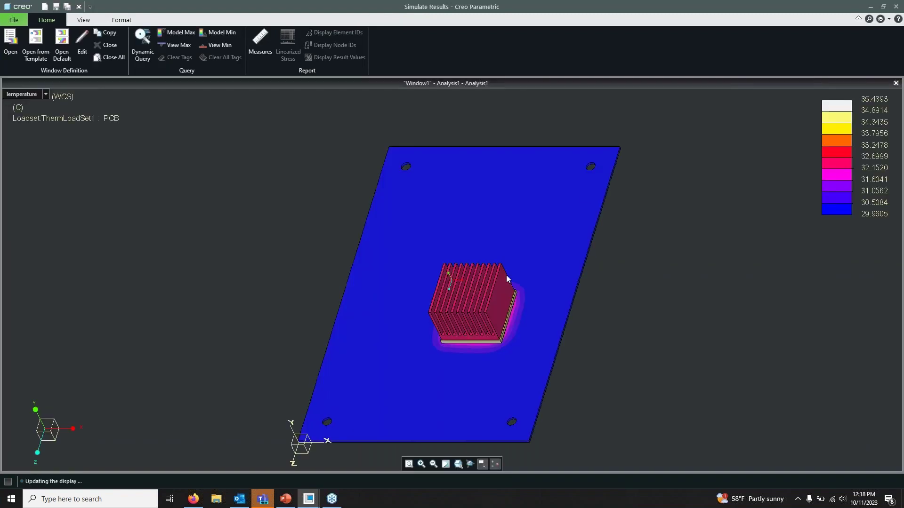
pyautogui.scroll(3, 625, 188)
pyautogui.scroll(-4, 534, 258)
pyautogui.scroll(3, 567, 224)
pyautogui.scroll(-3, 668, 253)
pyautogui.moveTo(668, 253)
pyautogui.mouseDown(button='middle')
pyautogui.moveTo(694, 245)
pyautogui.moveTo(665, 230)
pyautogui.mouseUp(button='middle')
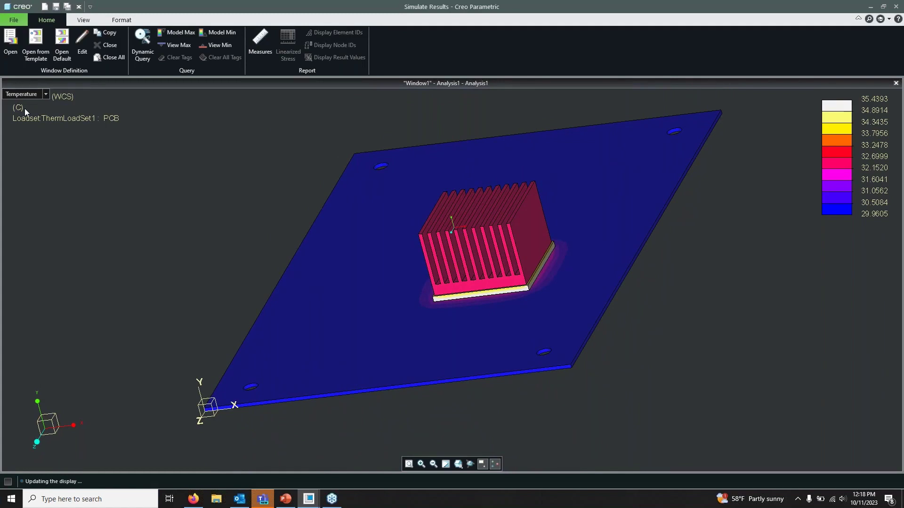
# Review the quantities available for the result window, keep Temperature in C, and inspect the fringe plot close up around the heat sink
pyautogui.click(82, 47)
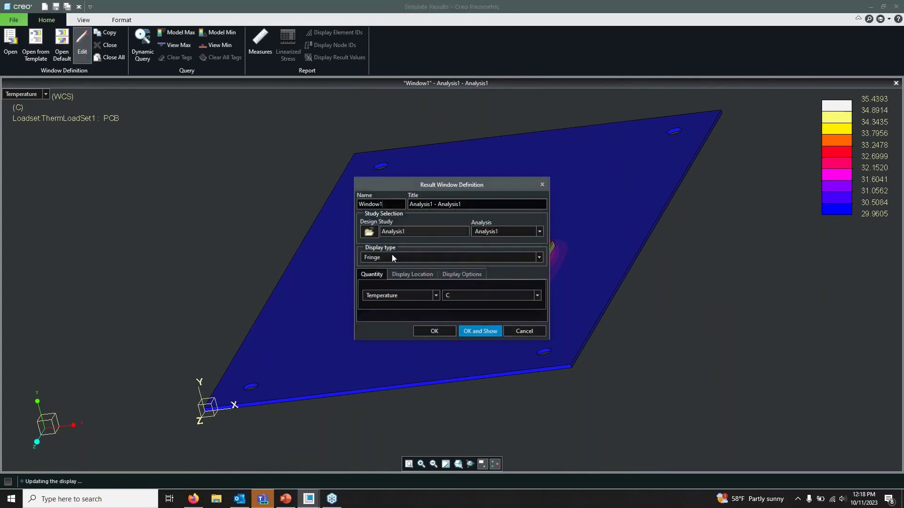
pyautogui.click(396, 297)
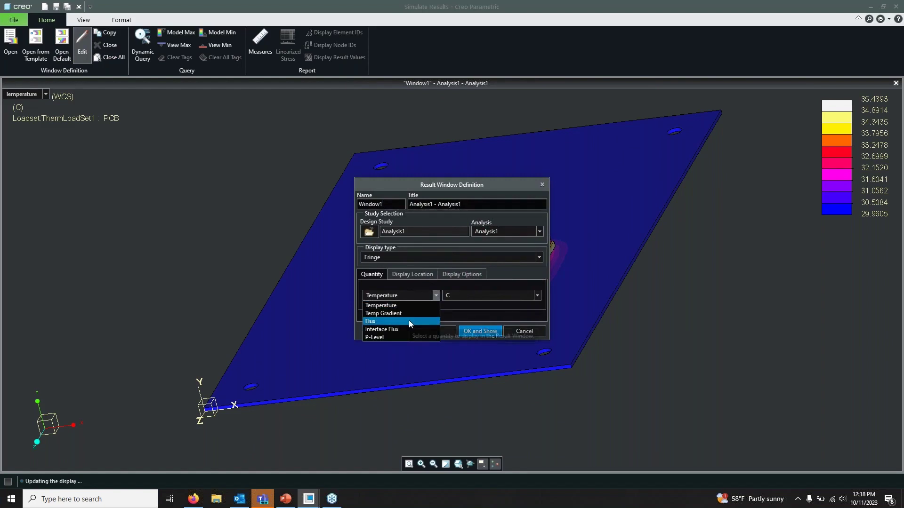
pyautogui.click(423, 294)
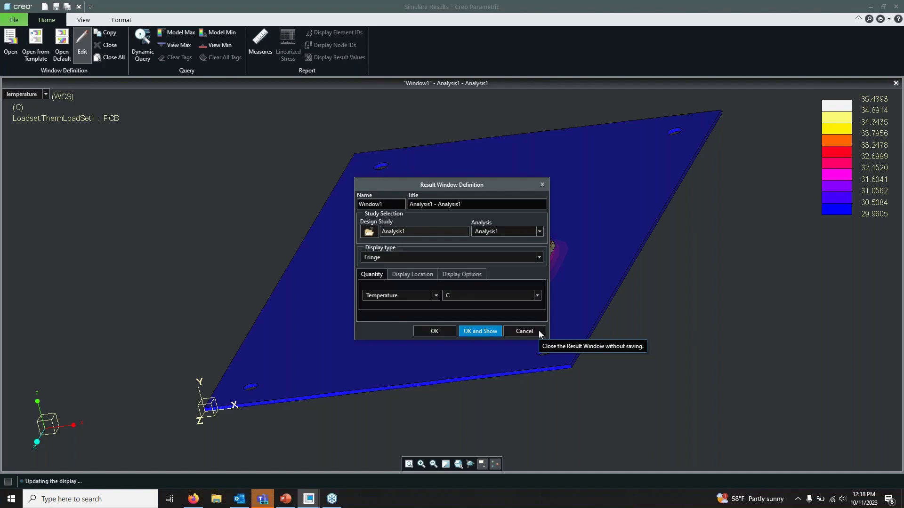
pyautogui.click(476, 332)
pyautogui.moveTo(572, 290); pyautogui.dragTo(501, 297, button='middle')
pyautogui.scroll(-4, 531, 299)
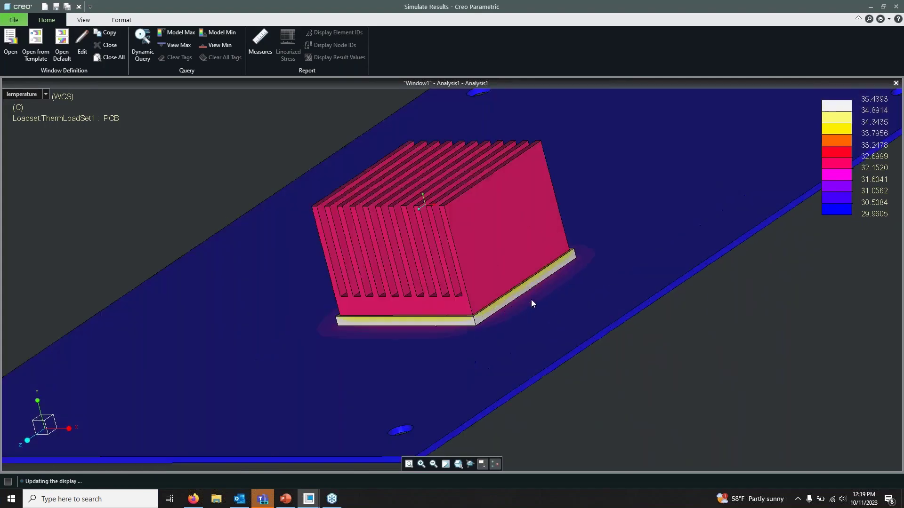
# Inspect the temperature fringe plot on the heat sink and the whole board from several angles
pyautogui.scroll(-3, 531, 300)
pyautogui.scroll(4, 479, 298)
pyautogui.moveTo(480, 318)
pyautogui.mouseDown(button='middle')
pyautogui.moveTo(468, 323)
pyautogui.moveTo(532, 321)
pyautogui.moveTo(526, 332)
pyautogui.mouseUp(button='middle')
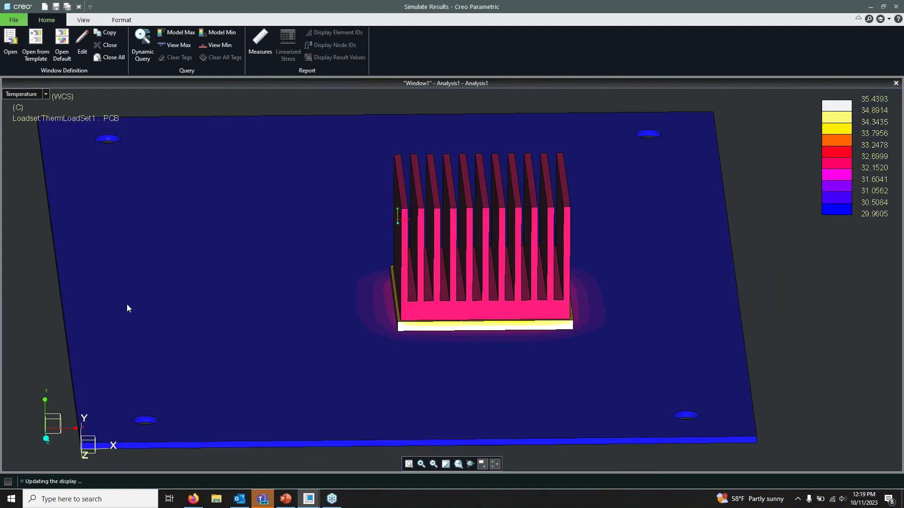
pyautogui.moveTo(531, 255)
pyautogui.mouseDown(button='middle')
pyautogui.moveTo(432, 260)
pyautogui.moveTo(433, 289)
pyautogui.mouseUp(button='middle')
pyautogui.moveTo(635, 310)
pyautogui.mouseDown(button='middle')
pyautogui.moveTo(728, 277)
pyautogui.moveTo(747, 297)
pyautogui.moveTo(716, 278)
pyautogui.mouseUp(button='middle')
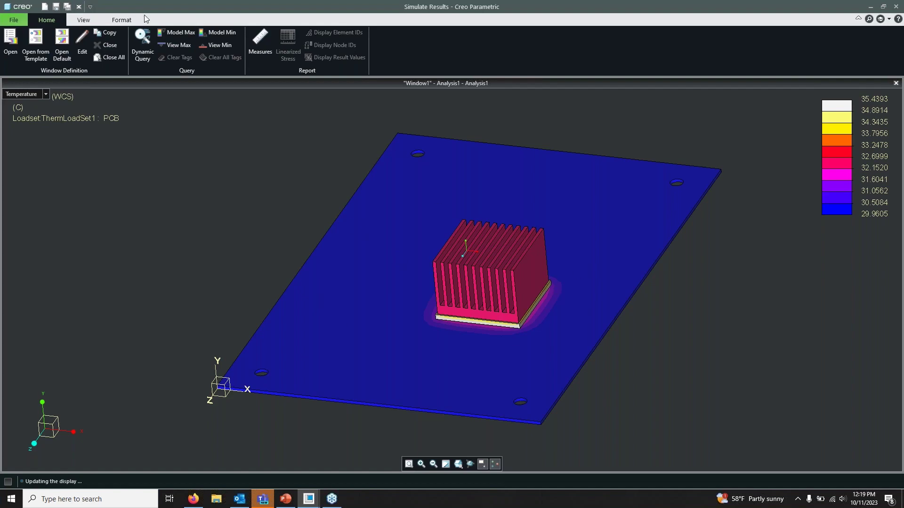
# Close the thermal results and the analysis list, and switch the simulation to Structure mode
pyautogui.click(78, 7)
pyautogui.click(462, 277)
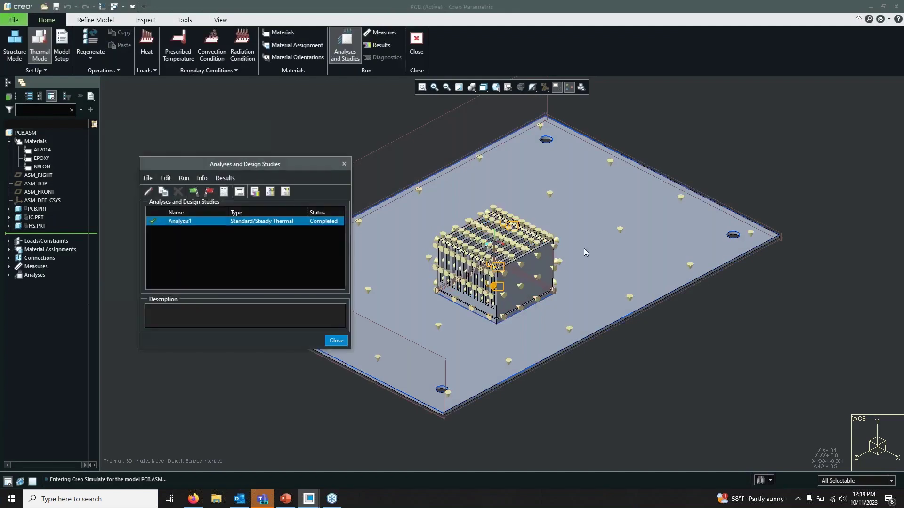
pyautogui.moveTo(226, 165); pyautogui.dragTo(138, 158)
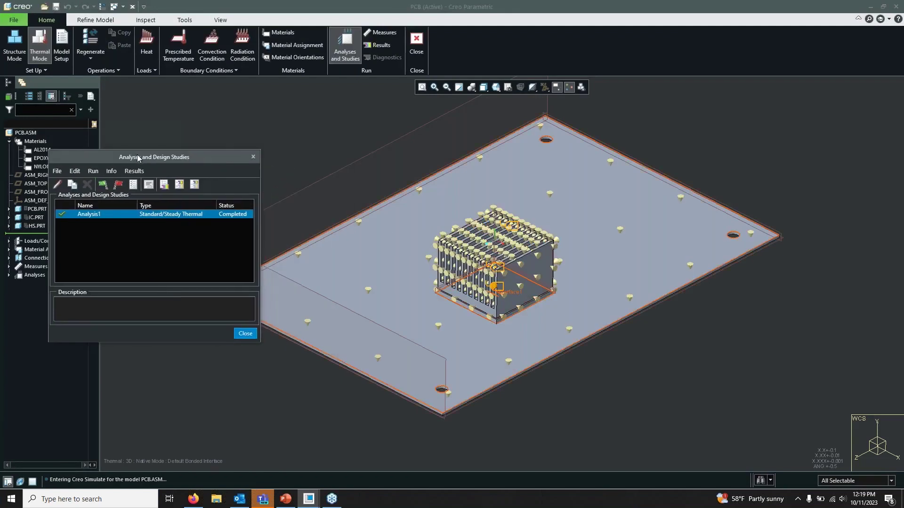
pyautogui.click(252, 157)
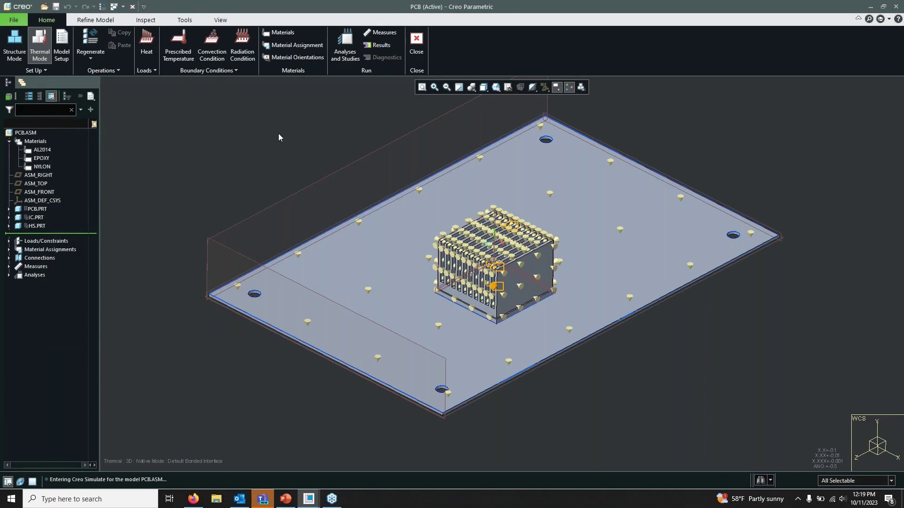
pyautogui.click(15, 48)
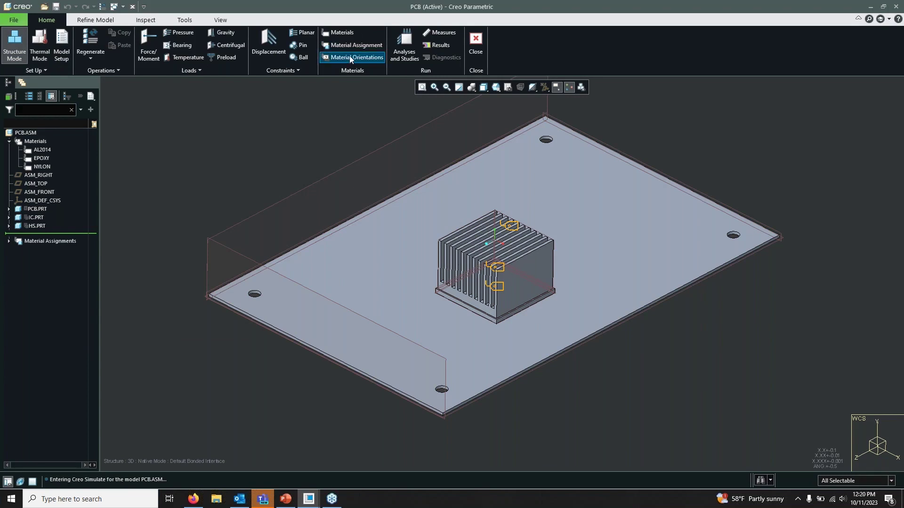
pyautogui.click(81, 21)
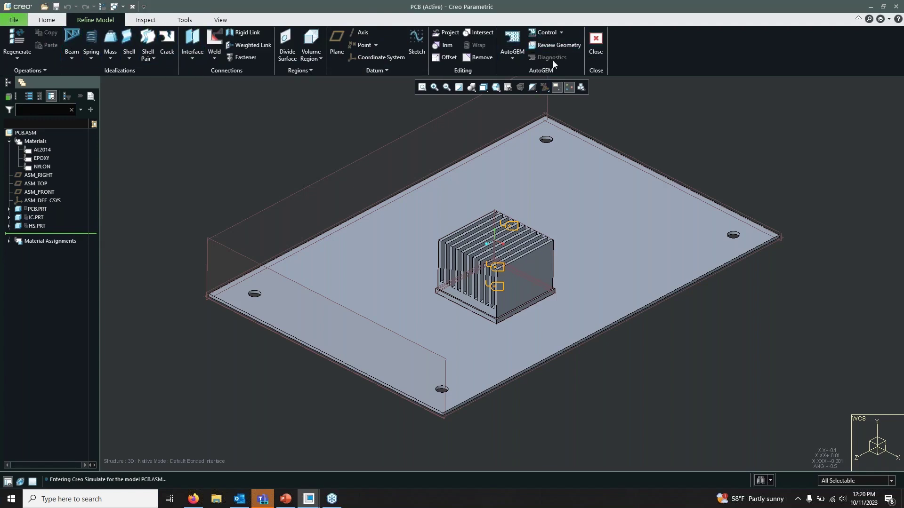
pyautogui.click(53, 21)
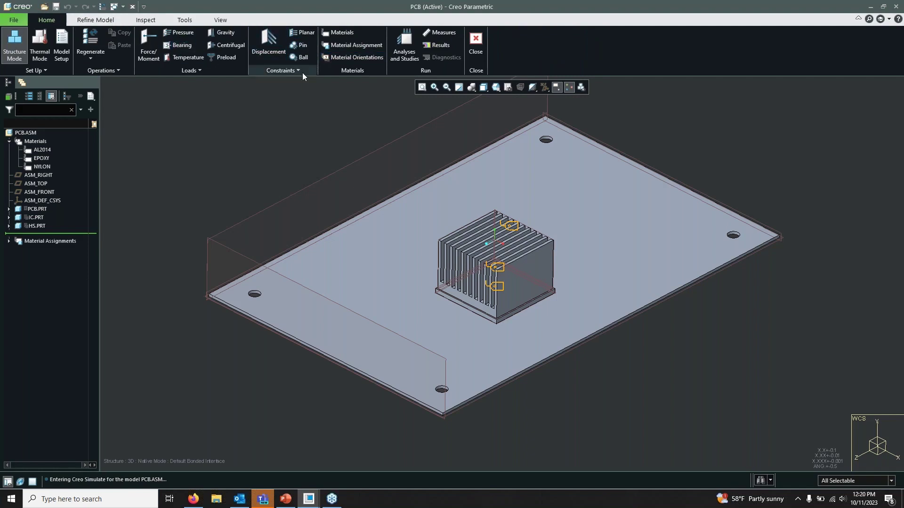
# Start a displacement constraint in ConstraintSet2 and pick the first two corner mounting holes of the board as surface references
pyautogui.click(269, 38)
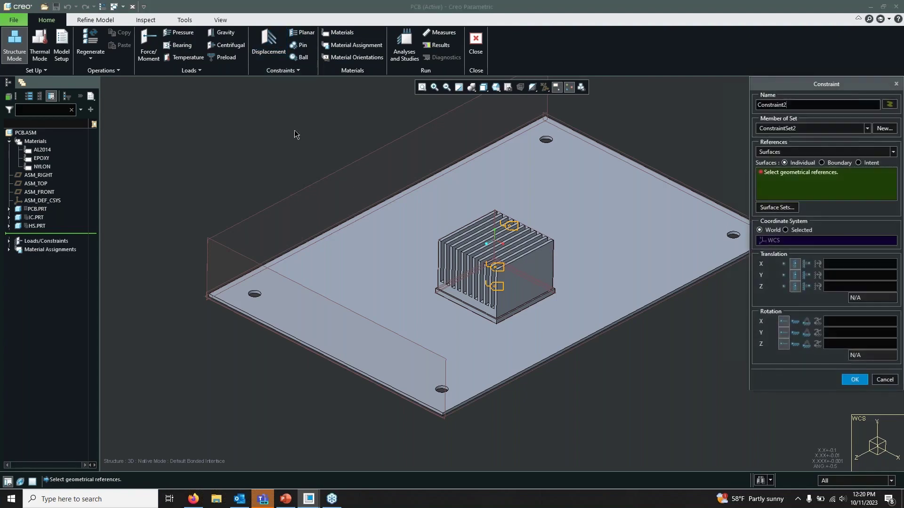
pyautogui.scroll(5, 254, 298)
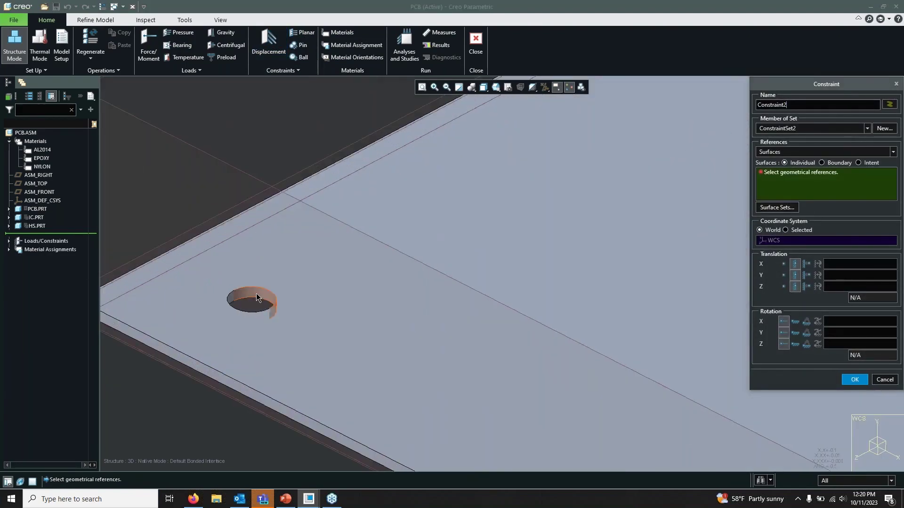
pyautogui.click(251, 301)
pyautogui.scroll(-5, 202, 203)
pyautogui.scroll(5, 385, 297)
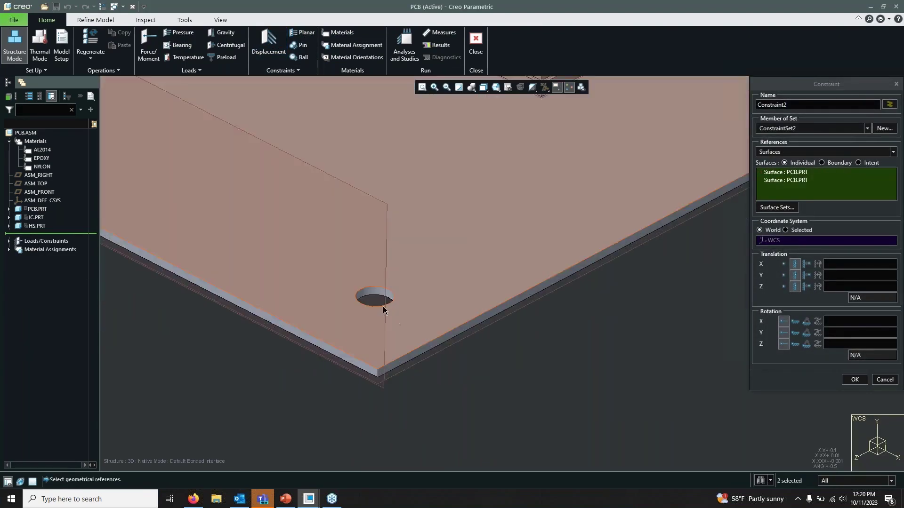
pyautogui.click(385, 297)
pyautogui.scroll(-5, 470, 303)
# Add the remaining two corner mounting holes to the displacement constraint and finish it with X, Y and Z translation fixed
pyautogui.scroll(6, 504, 273)
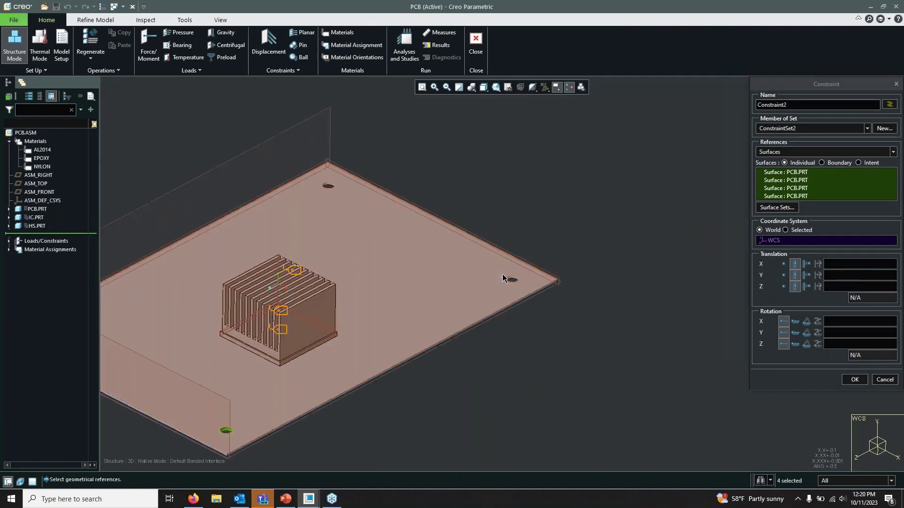
pyautogui.click(501, 280)
pyautogui.scroll(-5, 499, 280)
pyautogui.scroll(6, 378, 203)
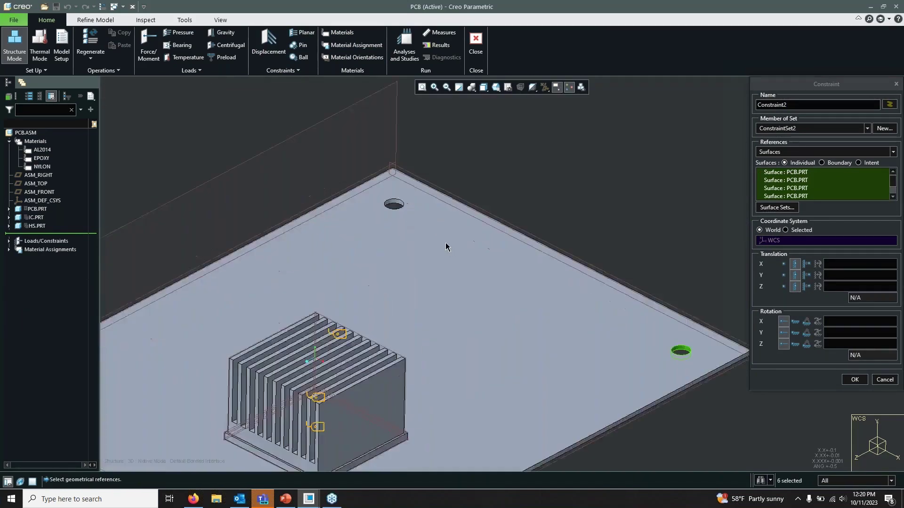
pyautogui.click(378, 203)
pyautogui.scroll(-5, 378, 204)
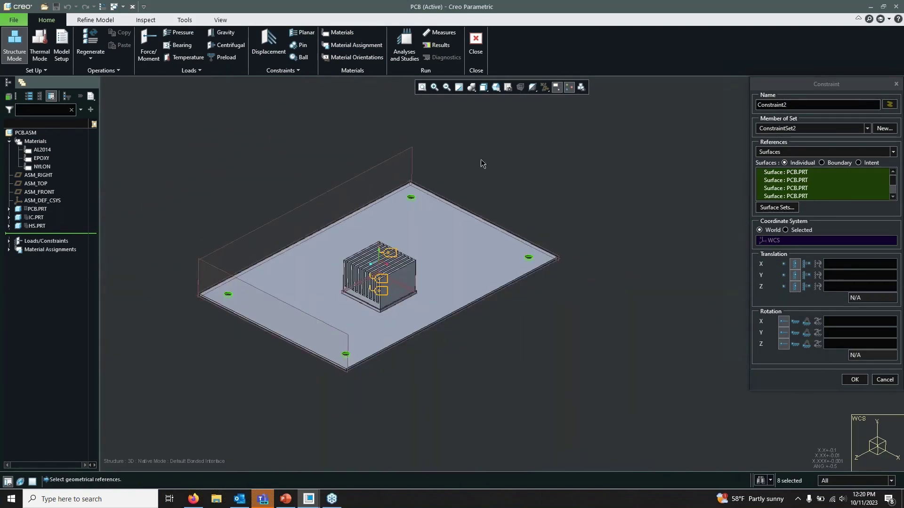
pyautogui.keyDown('shift'); pyautogui.moveTo(546, 186); pyautogui.dragTo(607, 188, button='middle'); pyautogui.keyUp('shift')
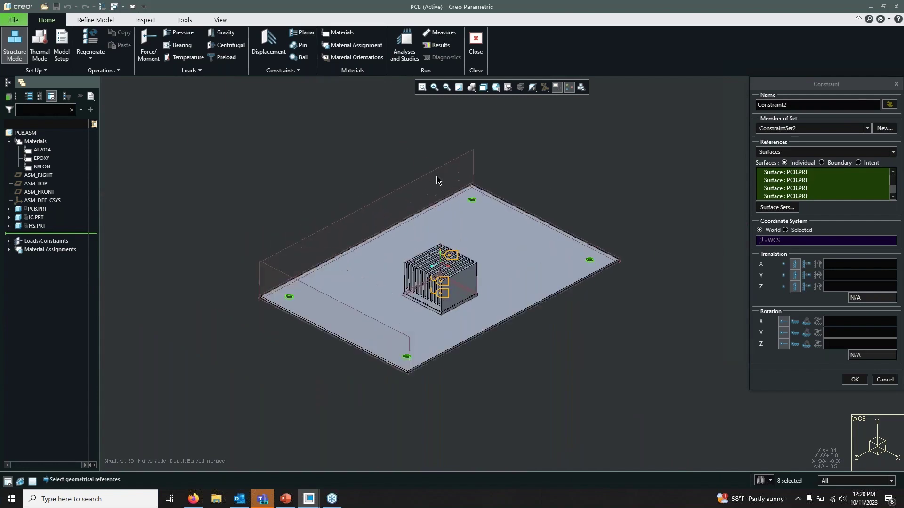
pyautogui.click(855, 379)
pyautogui.click(604, 185)
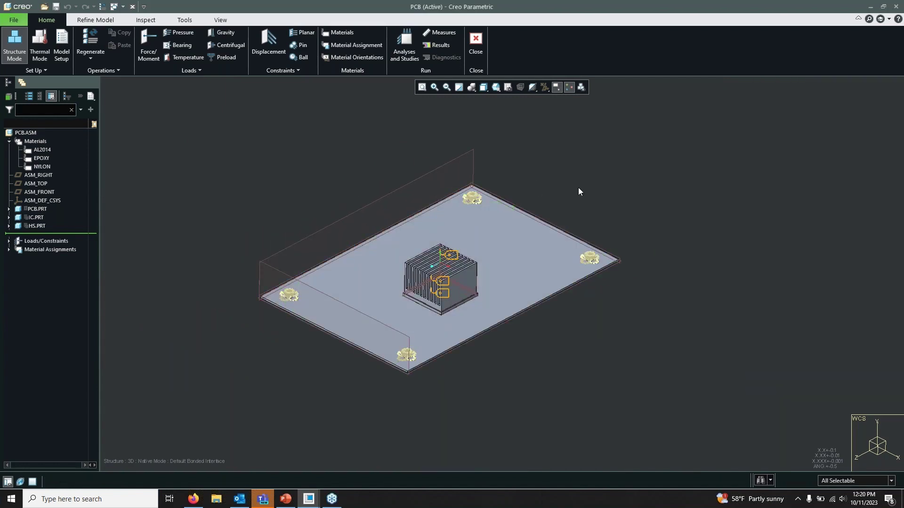
# Create a MEC/T temperature load in LoadSet2 from Analysis1 and ThermLoadSet1 with a reference temperature of 20 C
pyautogui.click(192, 71)
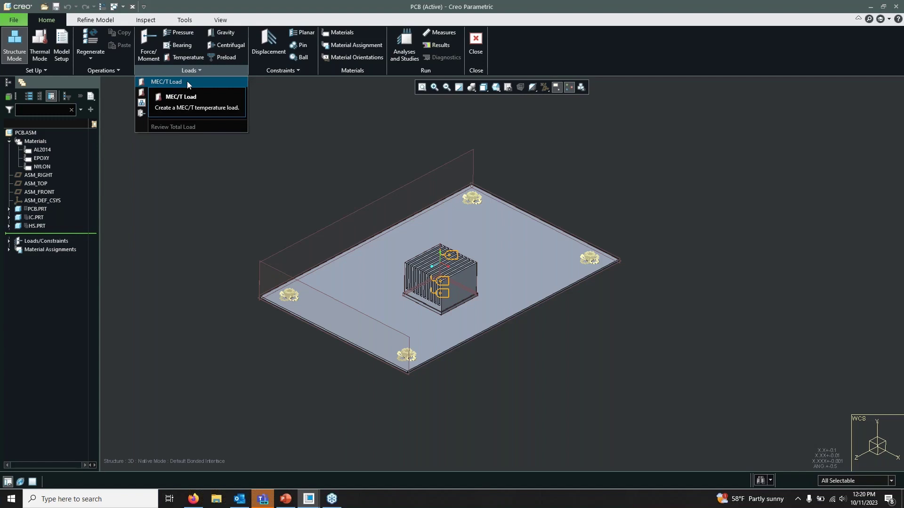
pyautogui.click(187, 81)
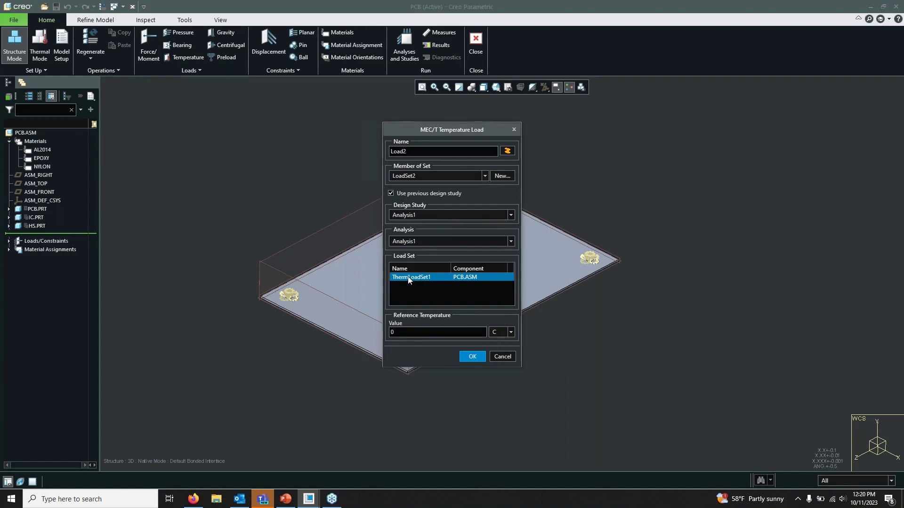
pyautogui.click(427, 241)
pyautogui.click(435, 242)
pyautogui.moveTo(451, 130); pyautogui.dragTo(702, 139)
pyautogui.doubleClick(676, 343)
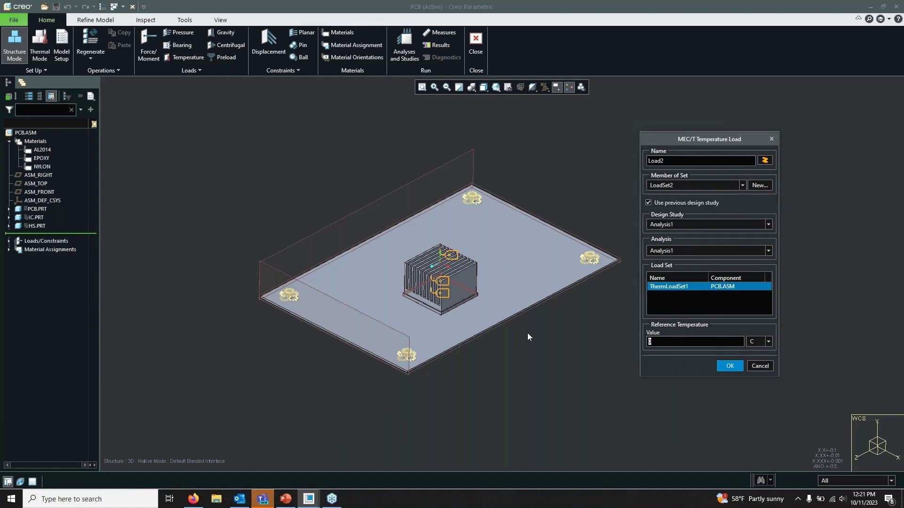
pyautogui.press('BackSpace')
pyautogui.write('20')
pyautogui.click(721, 366)
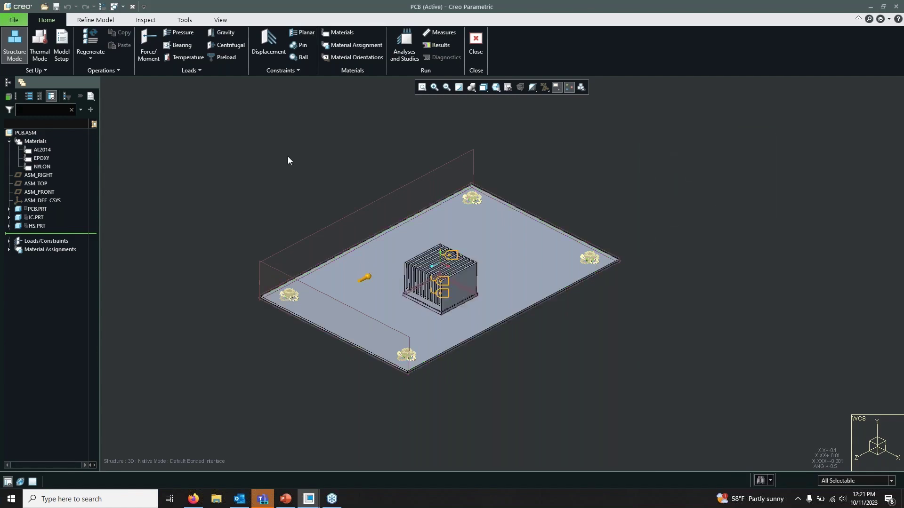
# Create a static analysis using ConstraintSet2, LoadSet2 and Single-Pass Adaptive convergence
pyautogui.click(404, 47)
pyautogui.moveTo(139, 160); pyautogui.dragTo(200, 166)
pyautogui.click(126, 177)
pyautogui.click(148, 186)
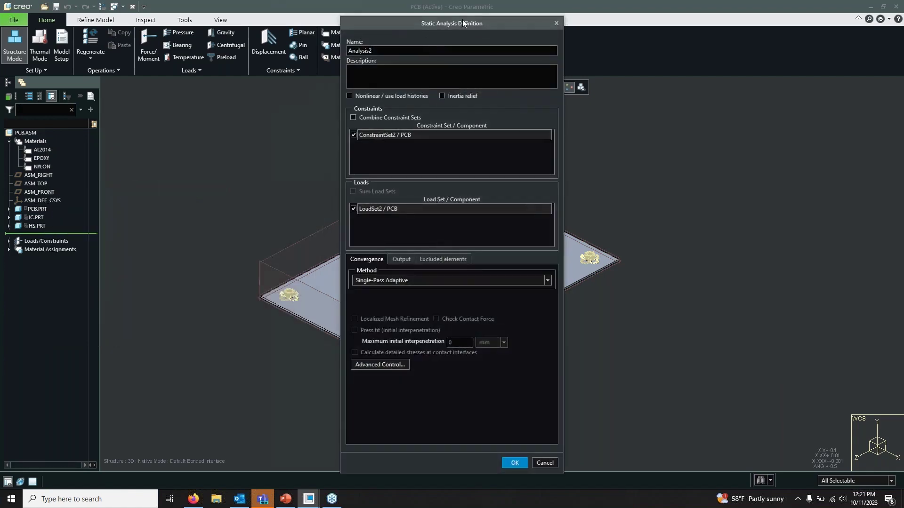
pyautogui.click(511, 463)
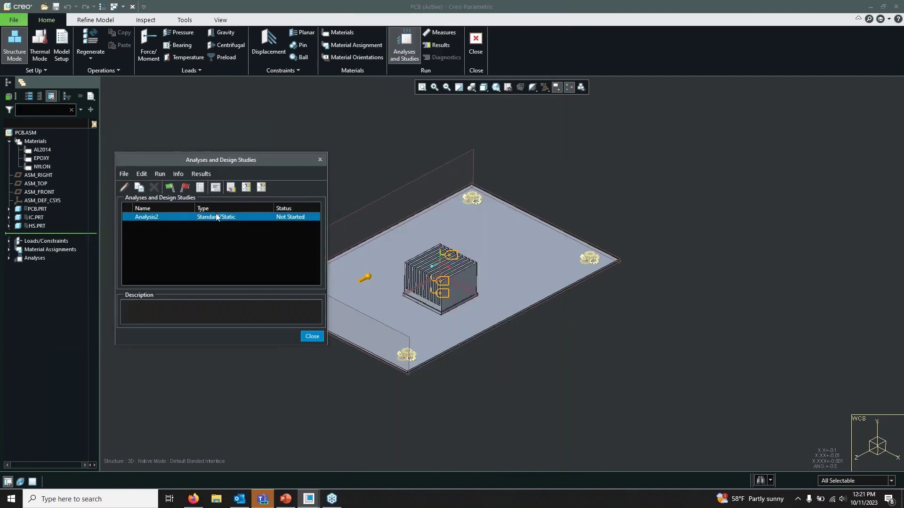
# Rename the static analysis as Static_board, review the convergence methods and keep Single-Pass Adaptive
pyautogui.rightClick(156, 218)
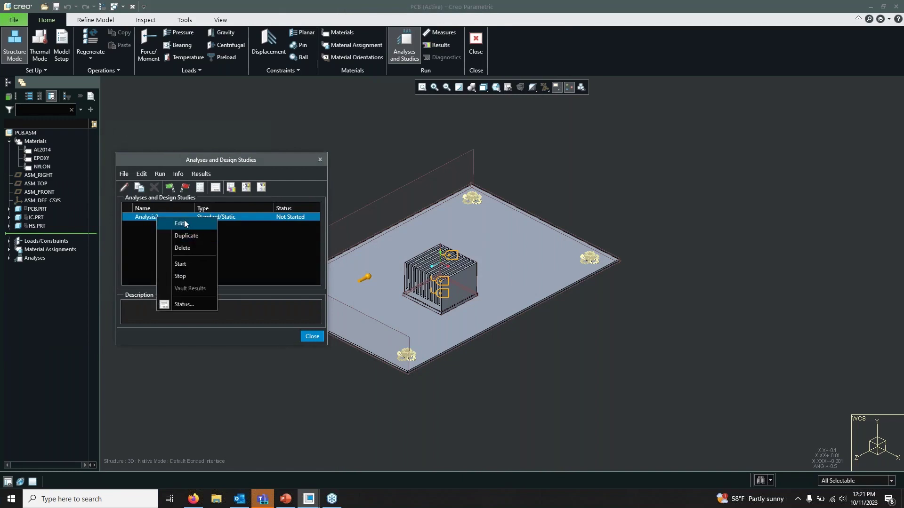
pyautogui.click(178, 218)
pyautogui.moveTo(372, 50); pyautogui.dragTo(347, 50)
pyautogui.click(429, 53)
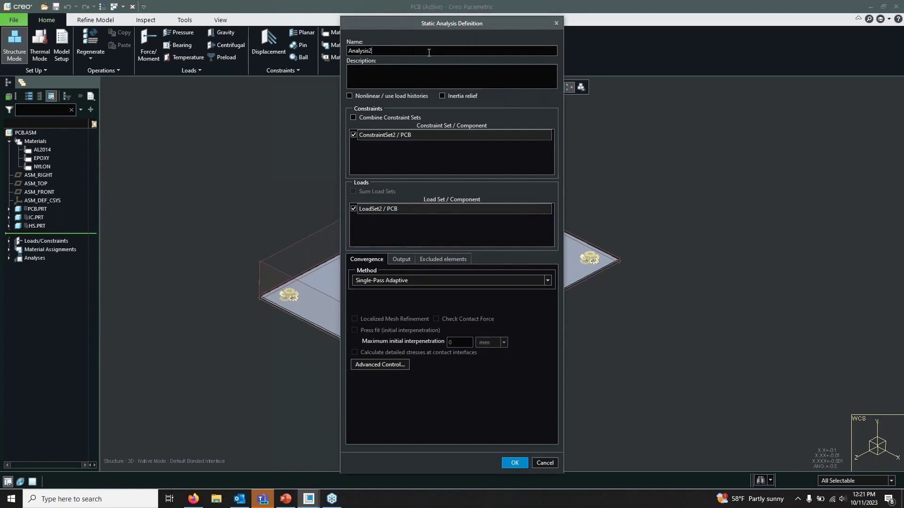
pyautogui.doubleClick(396, 53)
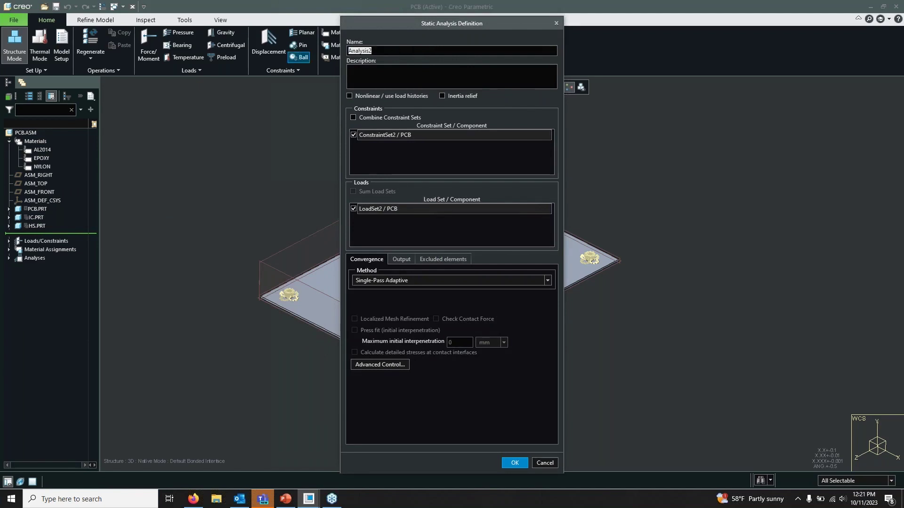
pyautogui.write('Static_board')
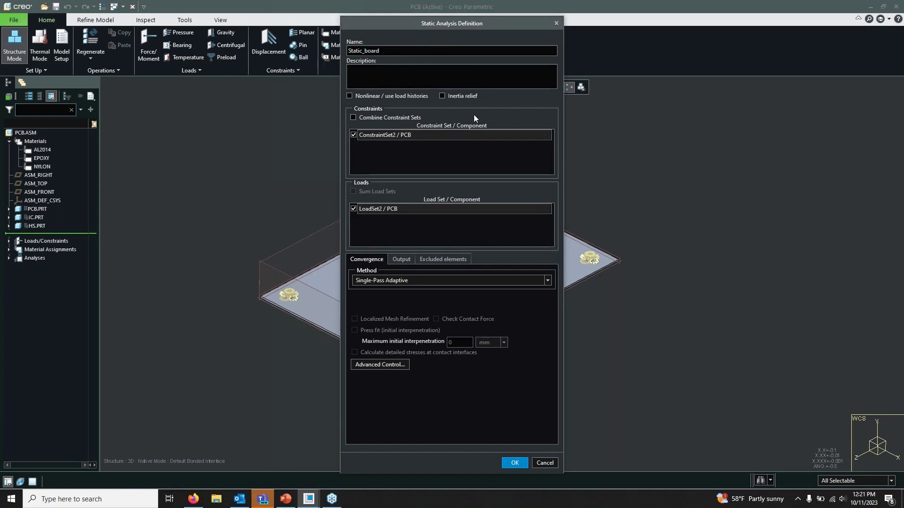
pyautogui.click(407, 279)
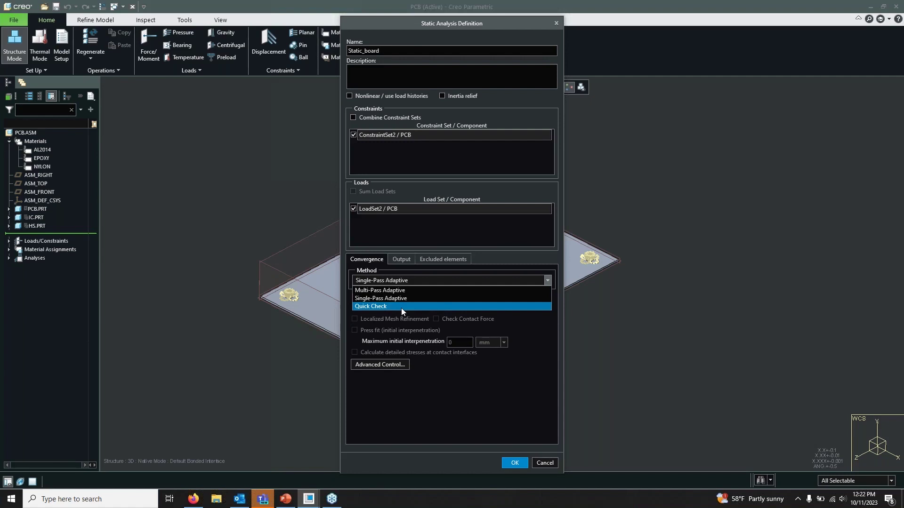
pyautogui.click(399, 299)
pyautogui.click(520, 462)
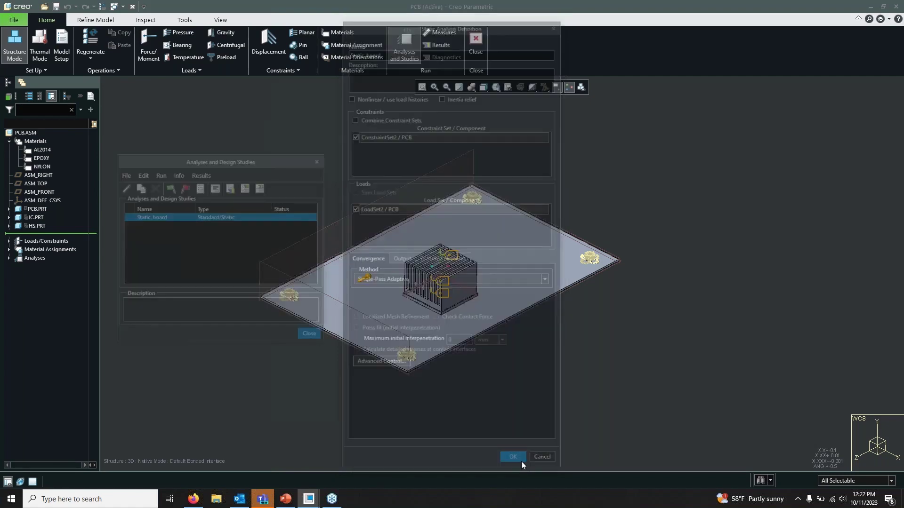
# Run the Static_board analysis with interactive diagnostics and open its results
pyautogui.click(202, 189)
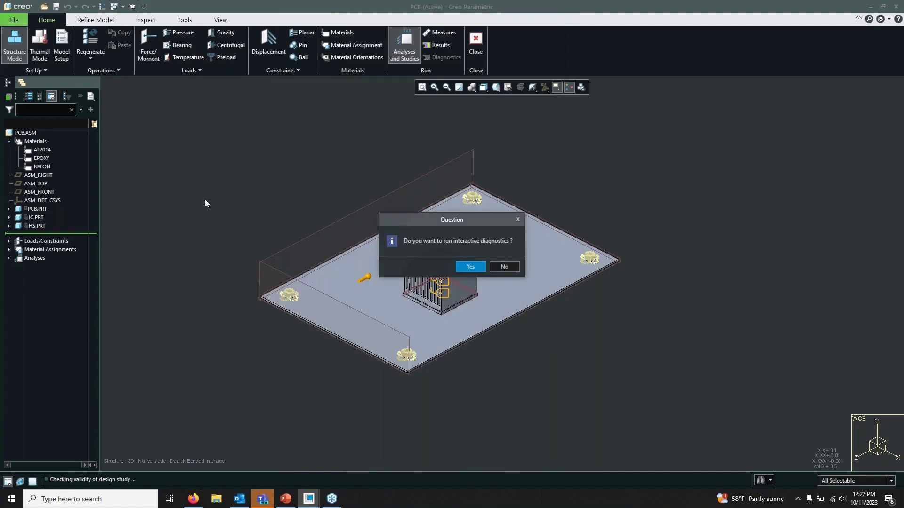
pyautogui.click(472, 268)
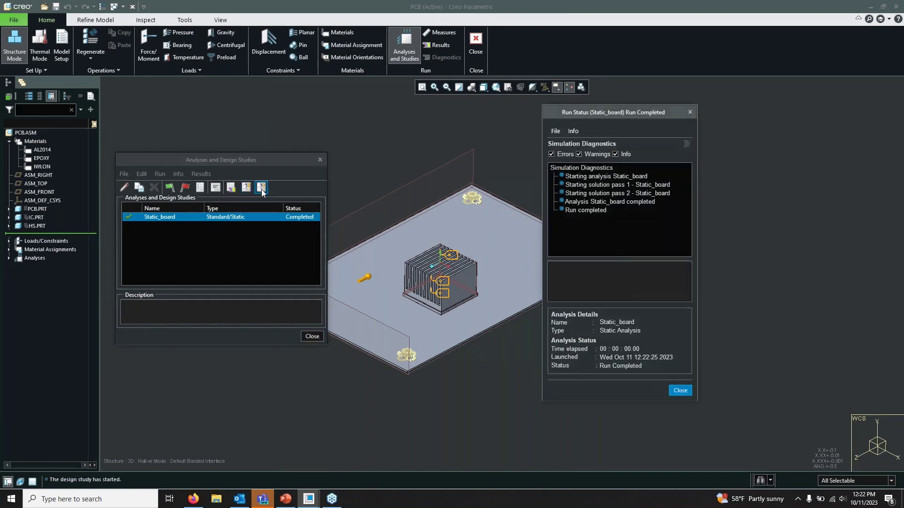
pyautogui.click(234, 189)
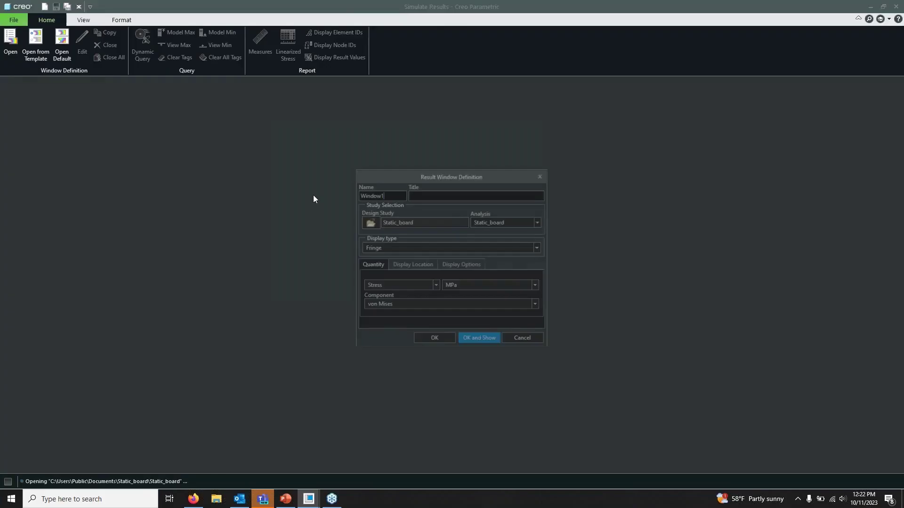
# Show the Static_board displacement magnitude in mm as a deformed fringe plot and inspect the warped board from an angle
pyautogui.click(421, 286)
pyautogui.click(377, 305)
pyautogui.click(413, 268)
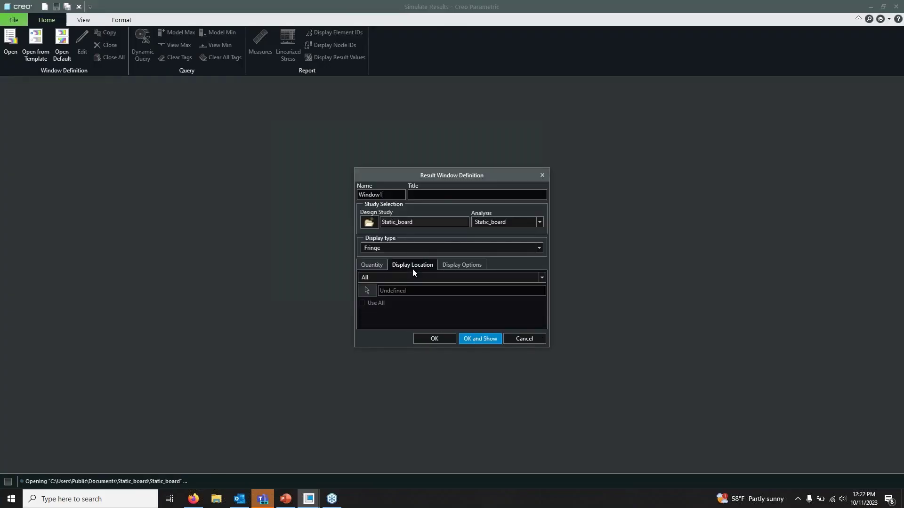
pyautogui.click(464, 266)
pyautogui.click(481, 421)
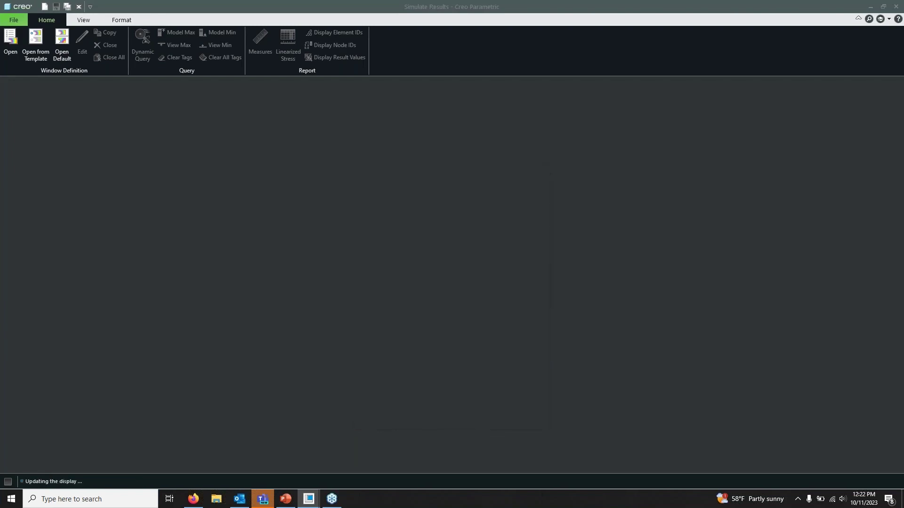
pyautogui.moveTo(443, 253); pyautogui.dragTo(484, 248, button='middle')
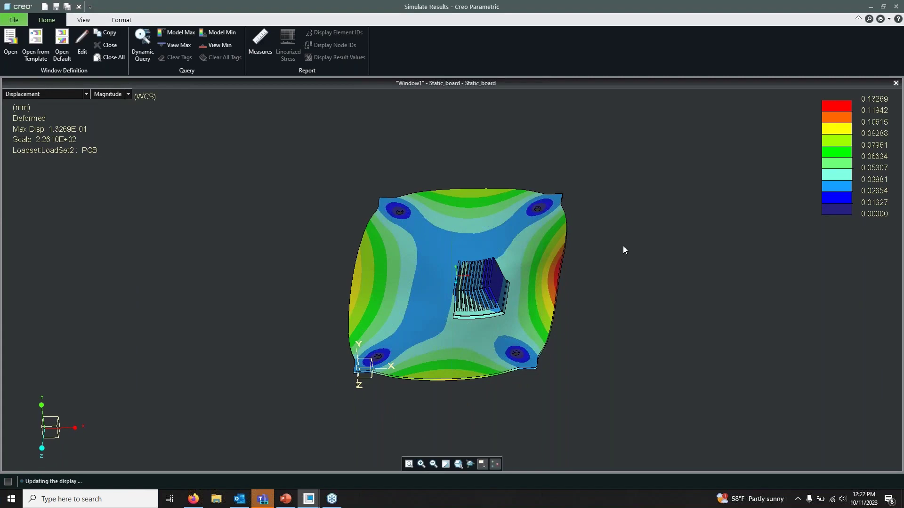
pyautogui.scroll(-2, 500, 285)
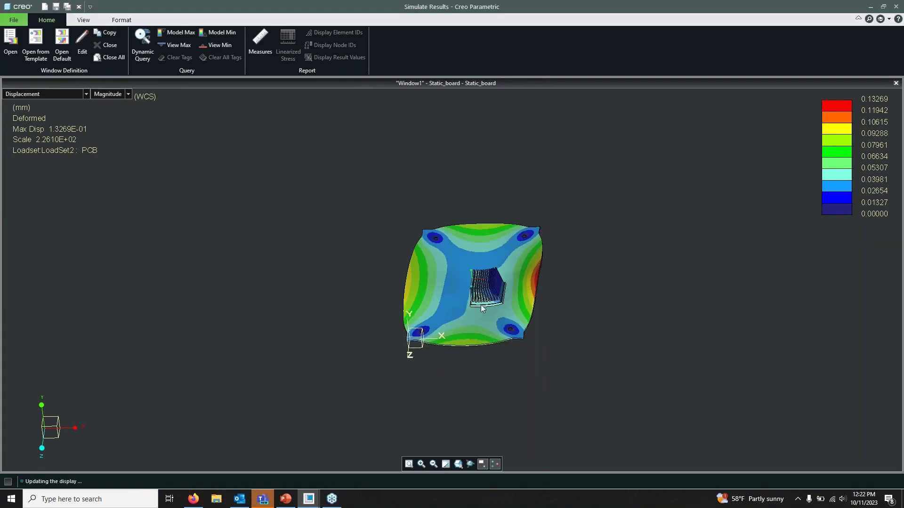
# Turn off percentage scaling so the deformed displacement plot of the board uses a fixed scale factor of 10, and redisplay it
pyautogui.scroll(2, 481, 304)
pyautogui.moveTo(473, 278); pyautogui.dragTo(480, 221, button='middle')
pyautogui.click(82, 60)
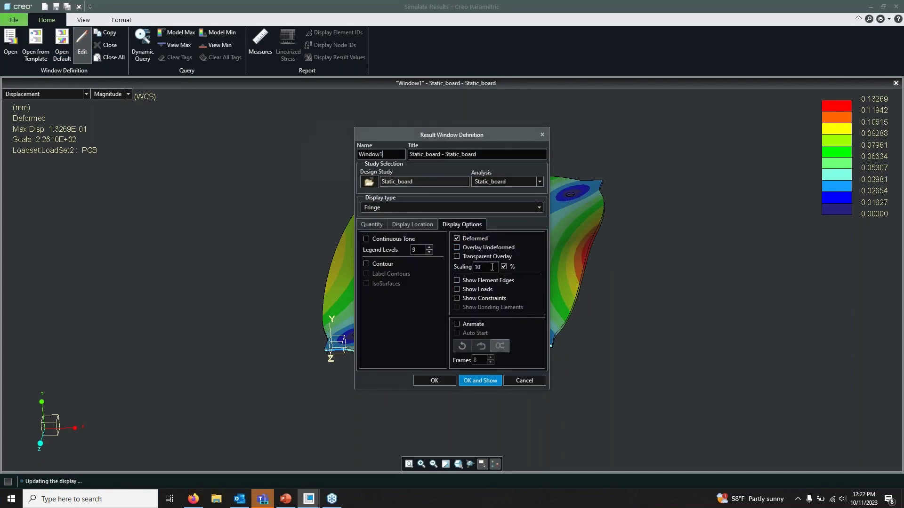
pyautogui.click(504, 267)
pyautogui.click(480, 380)
pyautogui.moveTo(685, 283)
pyautogui.mouseDown(button='middle')
pyautogui.moveTo(715, 278)
pyautogui.moveTo(725, 257)
pyautogui.moveTo(688, 254)
pyautogui.moveTo(693, 284)
pyautogui.mouseUp(button='middle')
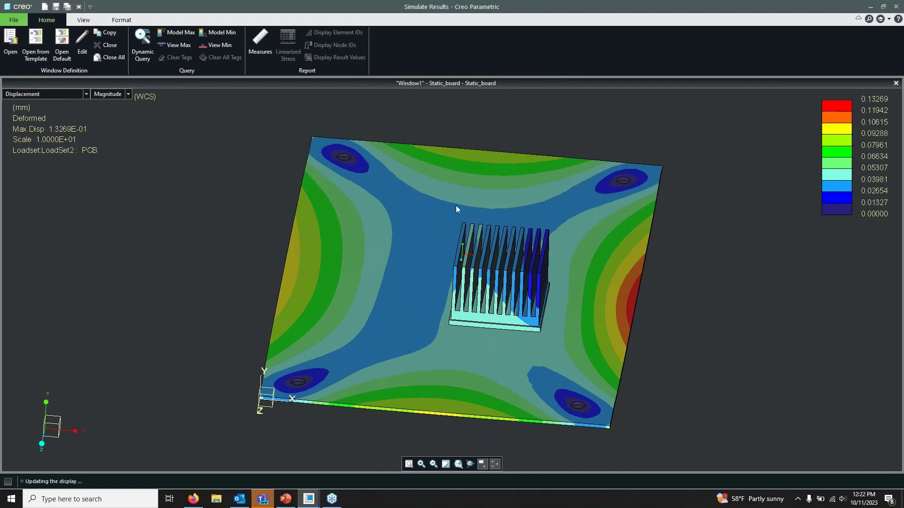
# Change the plotted quantity of the Static_board result window from displacement to von Mises stress and display the fringe plot
pyautogui.click(83, 47)
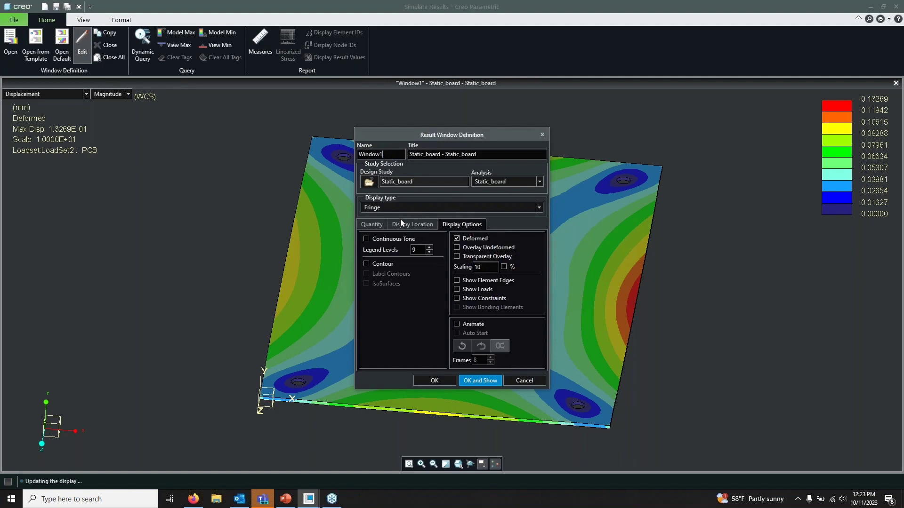
pyautogui.click(370, 225)
pyautogui.click(403, 244)
pyautogui.click(397, 255)
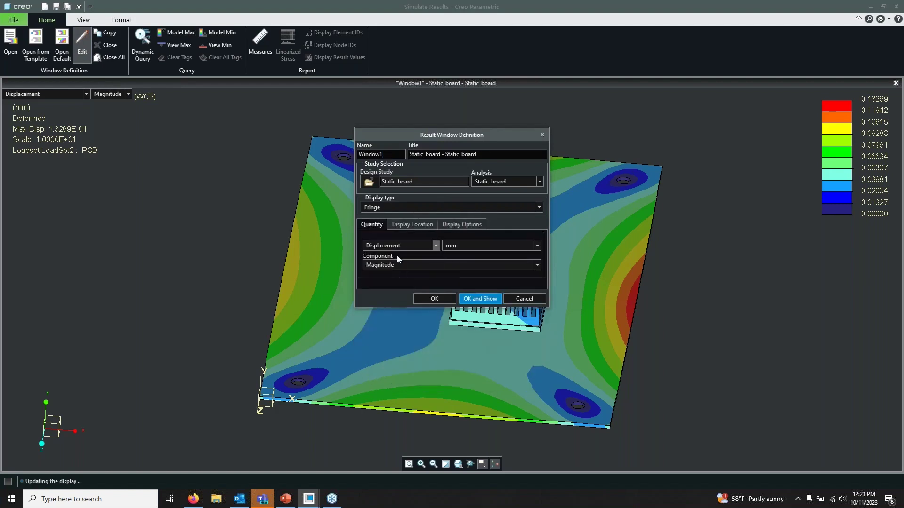
pyautogui.click(480, 298)
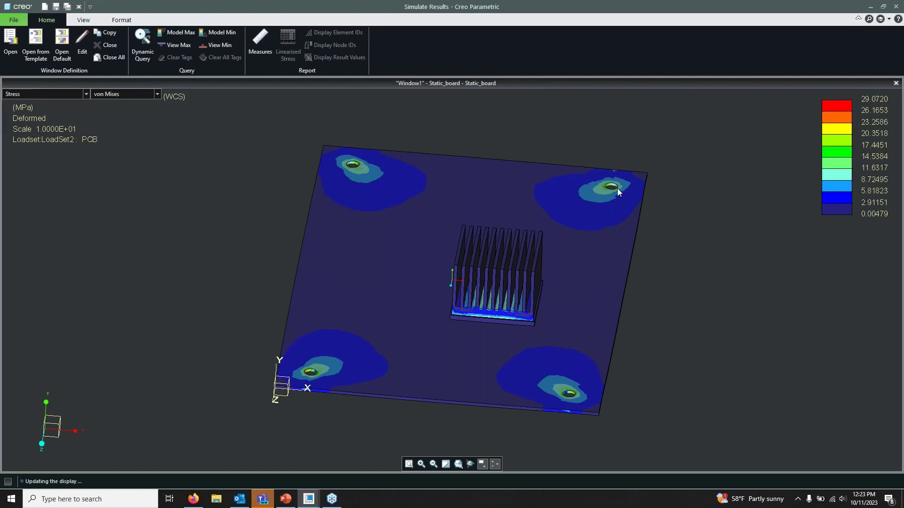
# Examine the von Mises stress concentrations around the board's corner mounting holes and compare them with the rest of the board
pyautogui.scroll(8, 621, 187)
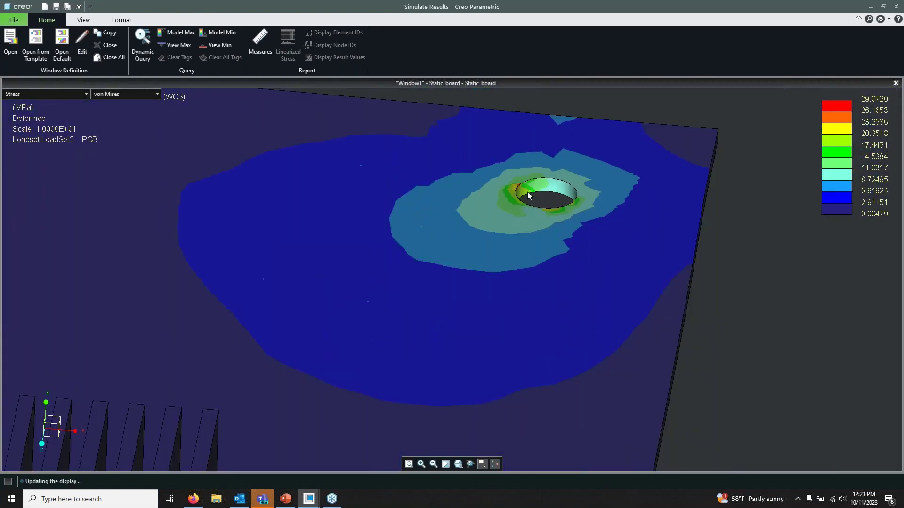
pyautogui.scroll(-8, 527, 191)
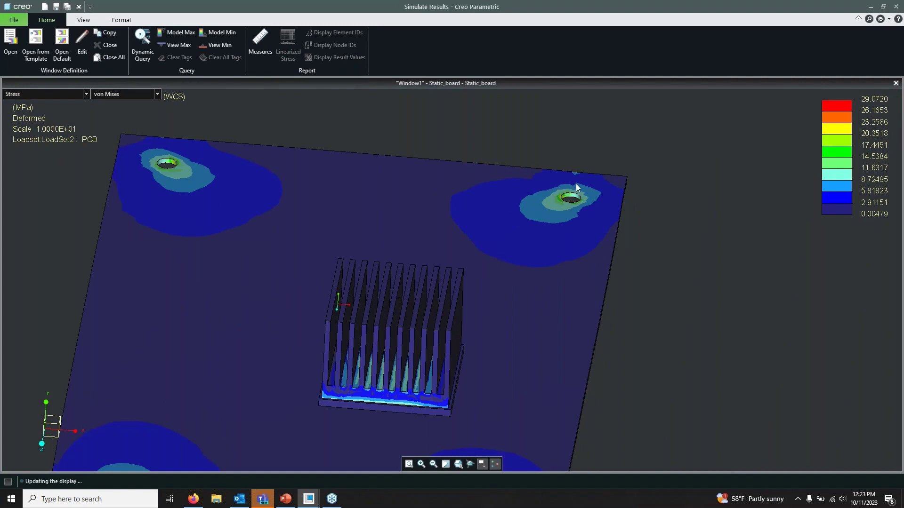
pyautogui.scroll(-2, 576, 187)
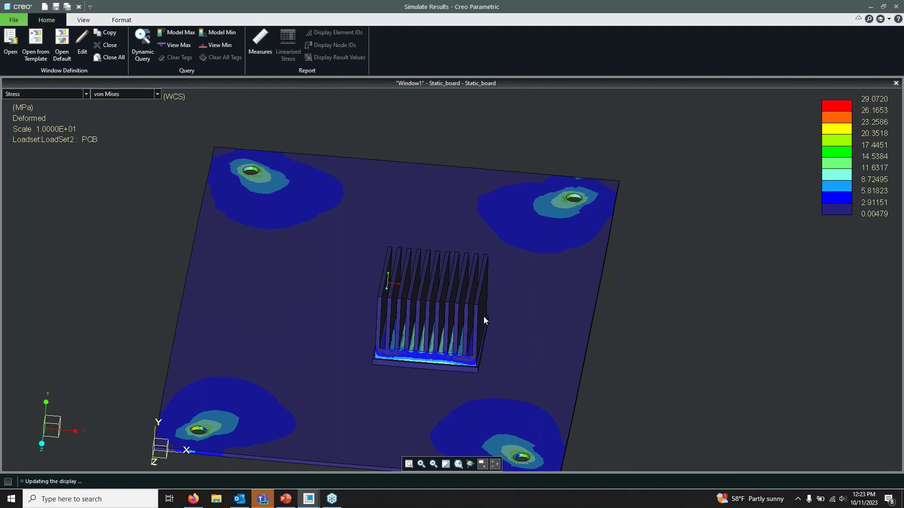
pyautogui.scroll(6, 264, 195)
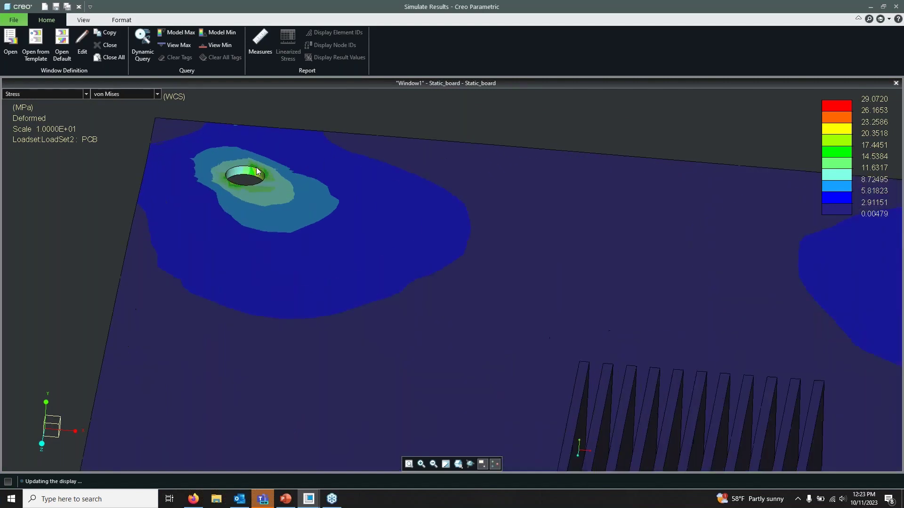
pyautogui.scroll(-3, 240, 200)
pyautogui.scroll(-8, 259, 188)
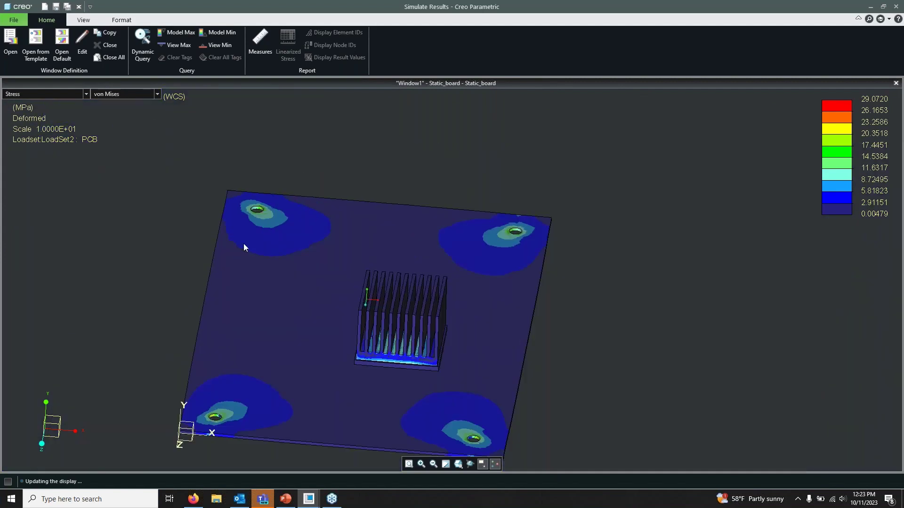
pyautogui.scroll(8, 352, 288)
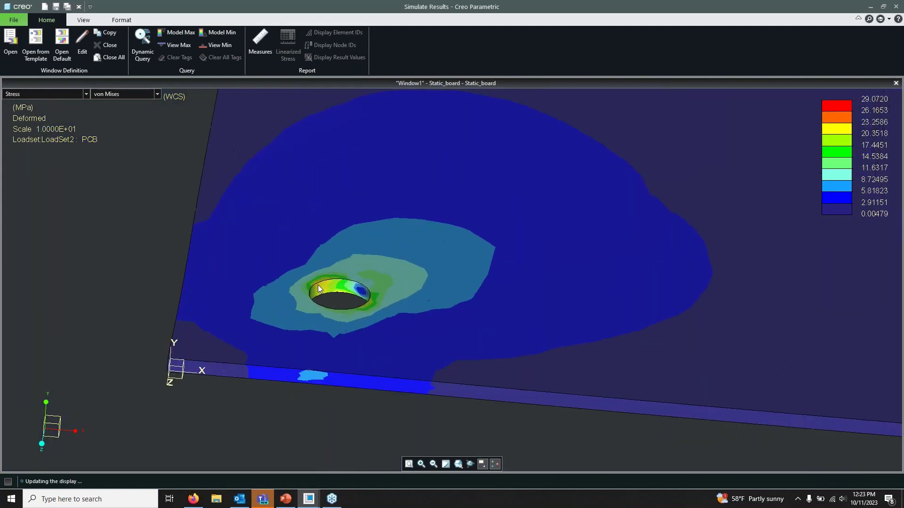
pyautogui.scroll(-5, 338, 296)
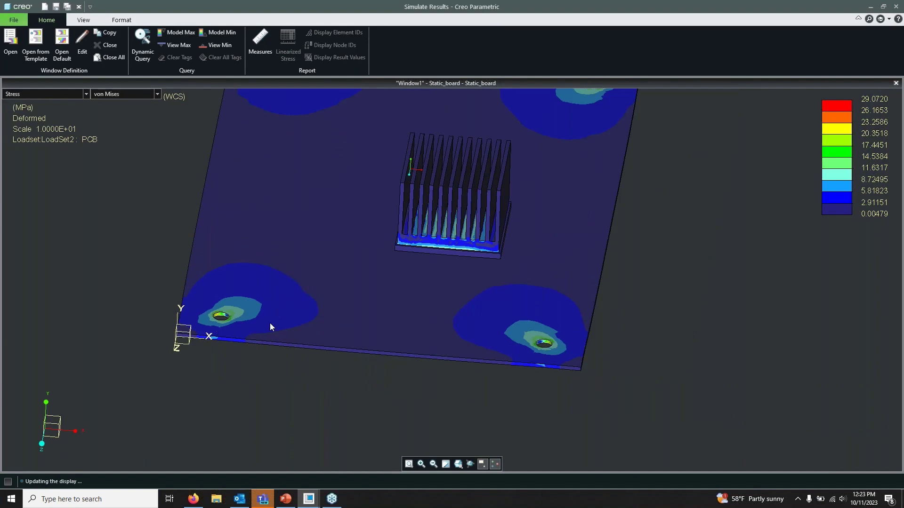
pyautogui.scroll(-2, 270, 323)
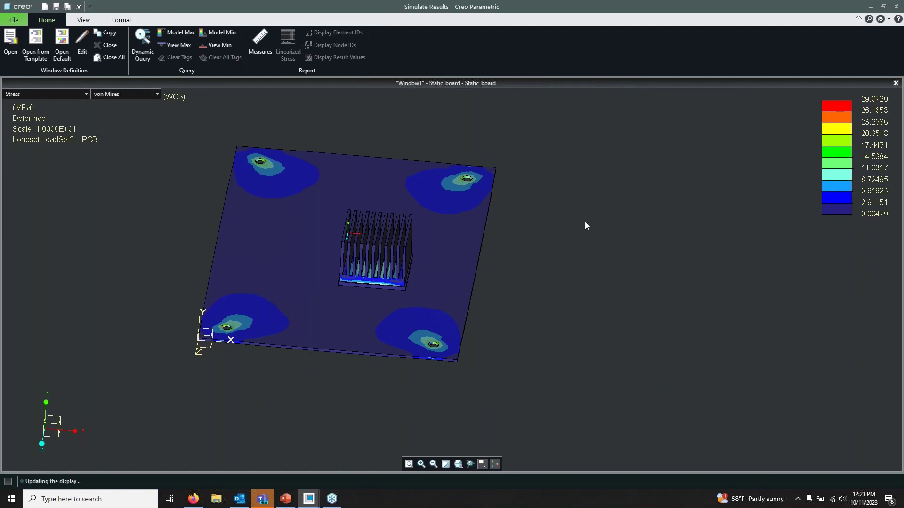
# Exit the simulation results without saving the result window, and switch to PowerPoint to show the Training Capabilities slide
pyautogui.click(79, 6)
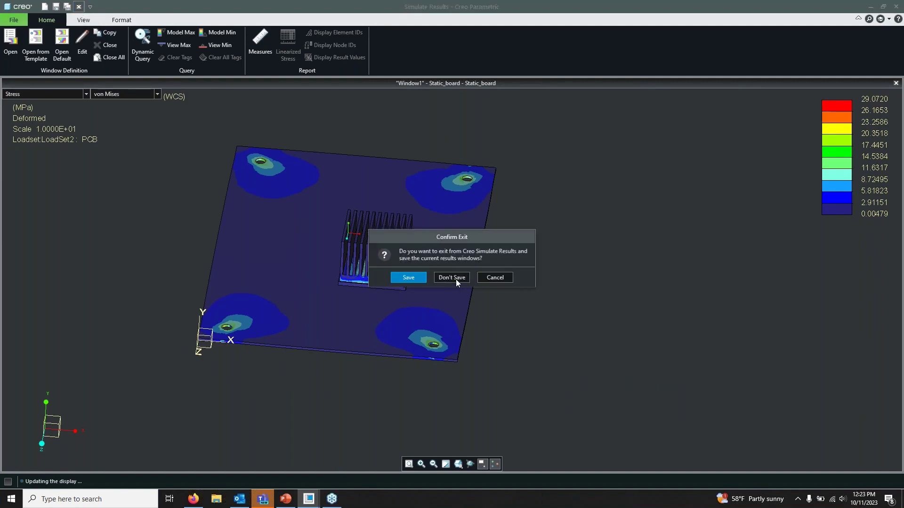
pyautogui.click(454, 278)
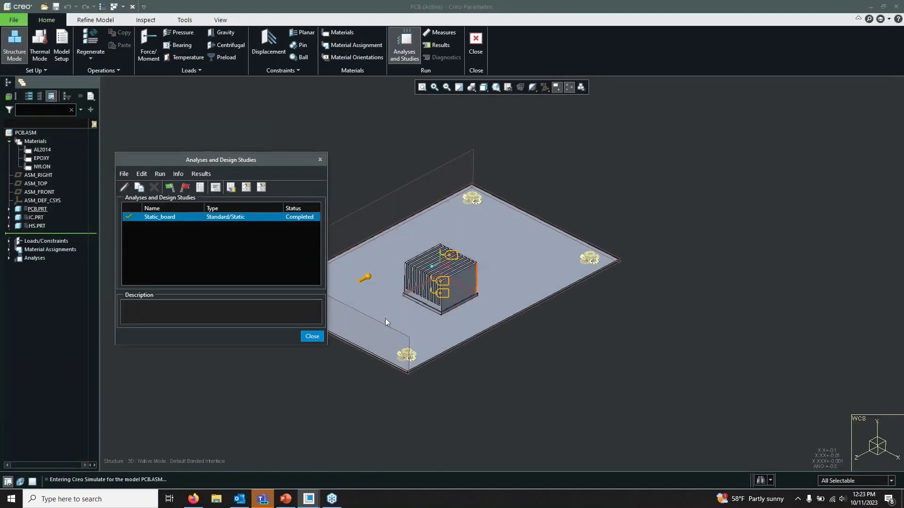
pyautogui.click(286, 499)
pyautogui.scroll(-1, 360, 273)
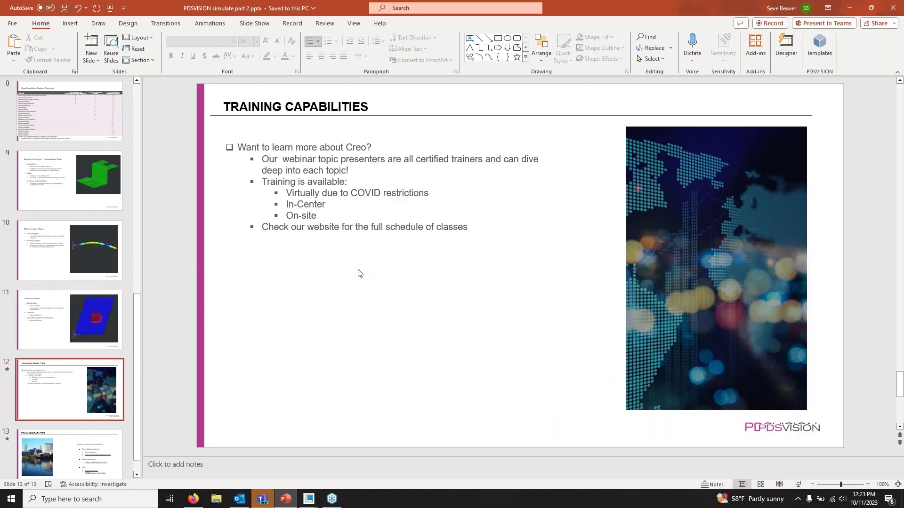